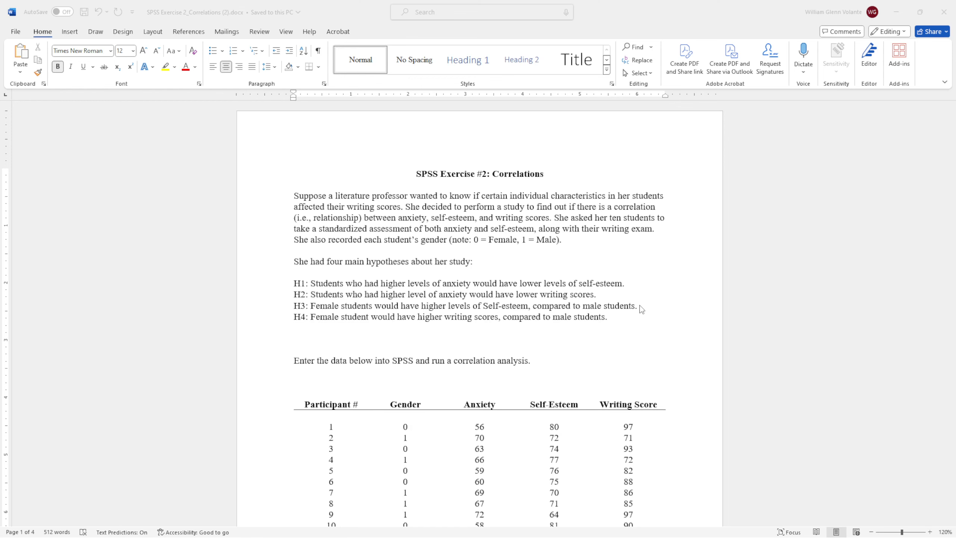
# Scroll through the exercise document to review the hypotheses and the participant data table.
pyautogui.scroll(-3, 642, 309)
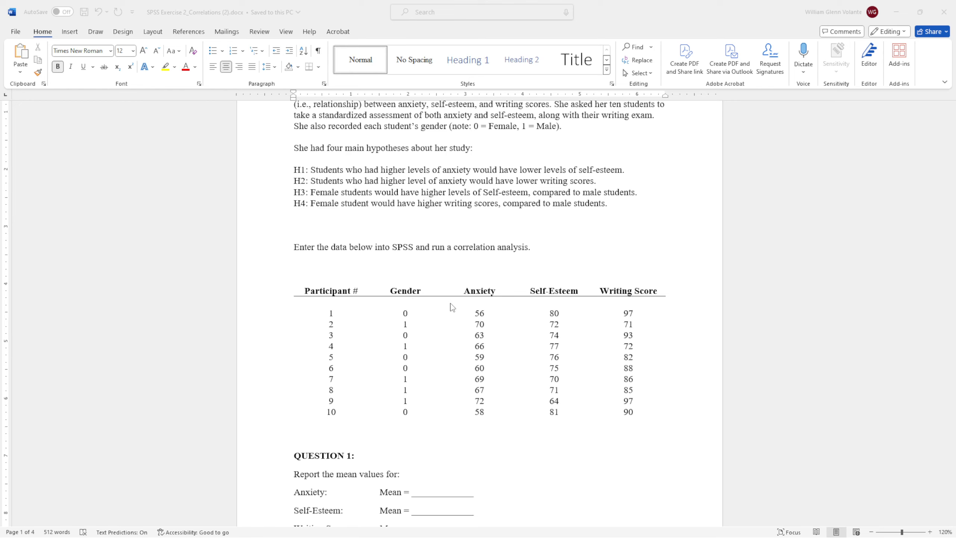
pyautogui.scroll(2, 657, 316)
pyautogui.scroll(-1, 756, 291)
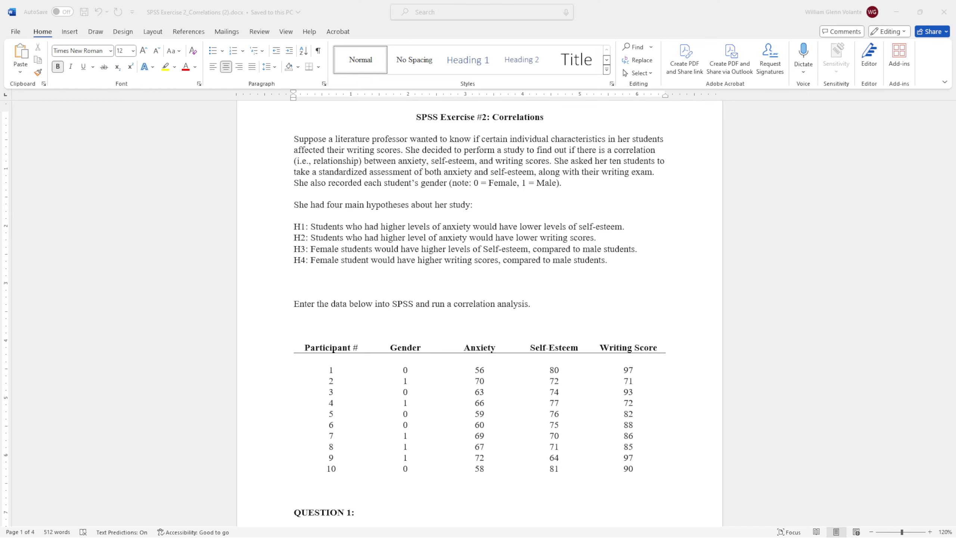
# Switch to SPSS Statistics and open the Variable View of the empty dataset.
pyautogui.hotkey('alt', 'Tab')
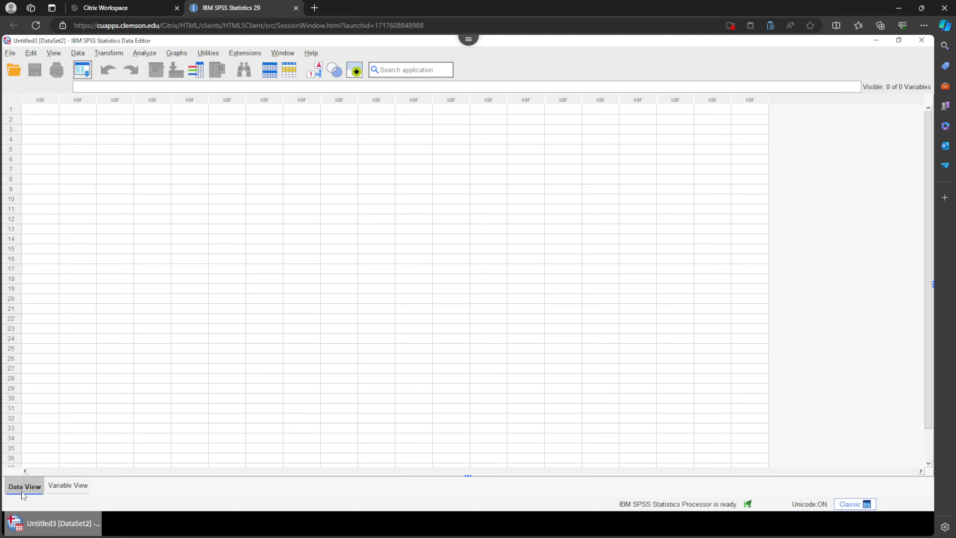
pyautogui.click(67, 485)
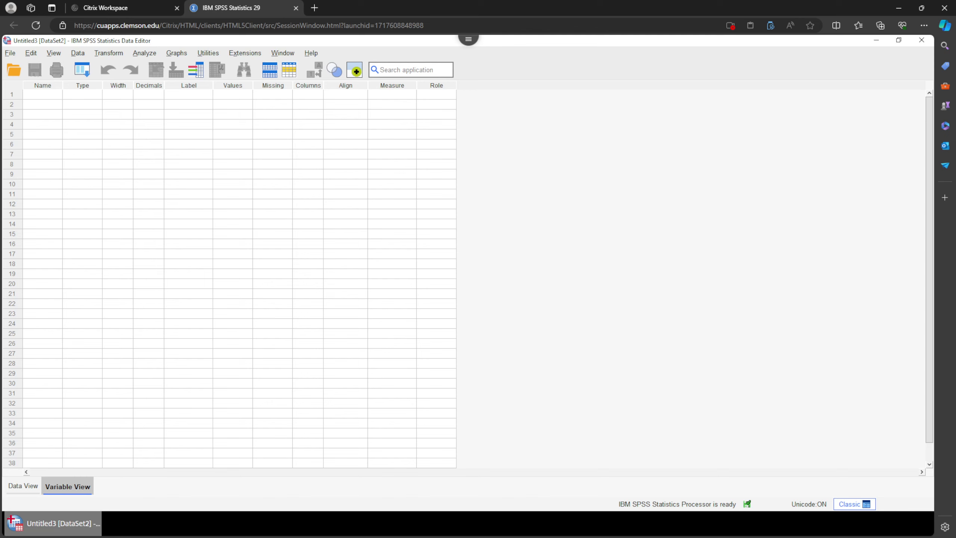
# Switch back to the exercise document to check the data table's column headings.
pyautogui.hotkey('alt', 'Tab')
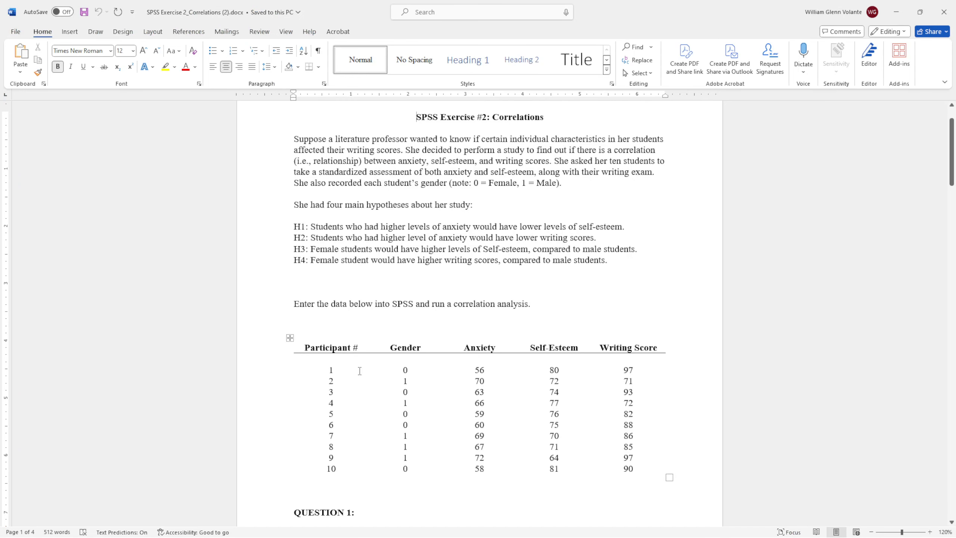
pyautogui.click(323, 349)
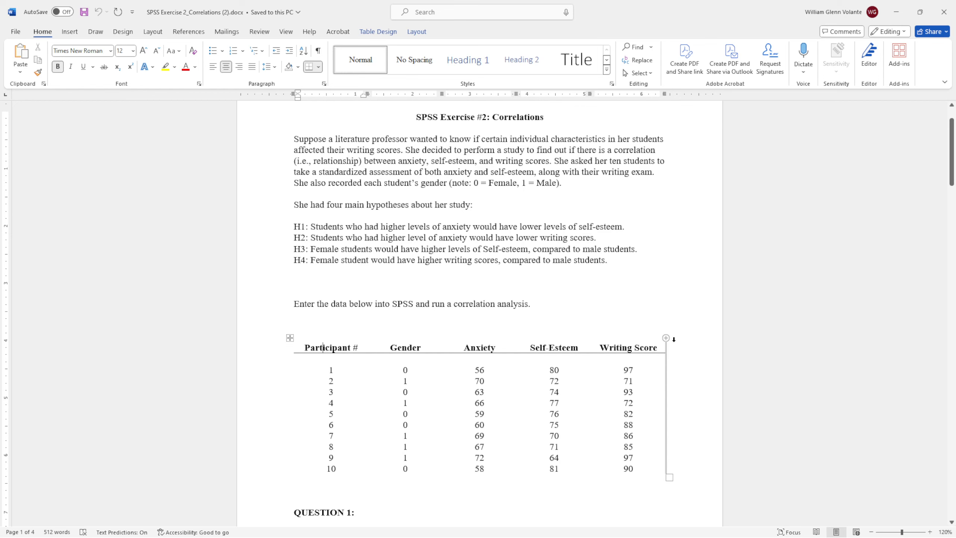
pyautogui.click(811, 228)
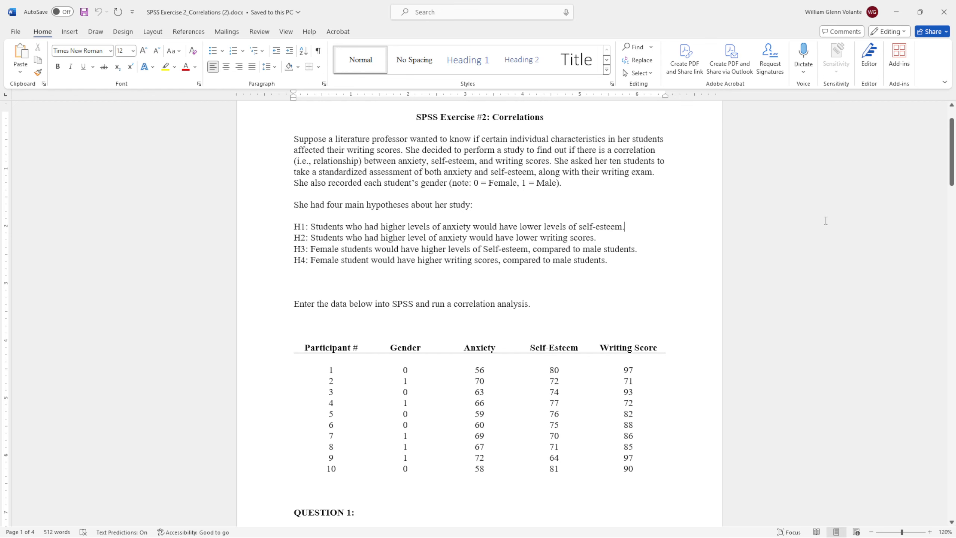
# Return to SPSS and create variables named Participant# and Gender.
pyautogui.hotkey('alt', 'Tab')
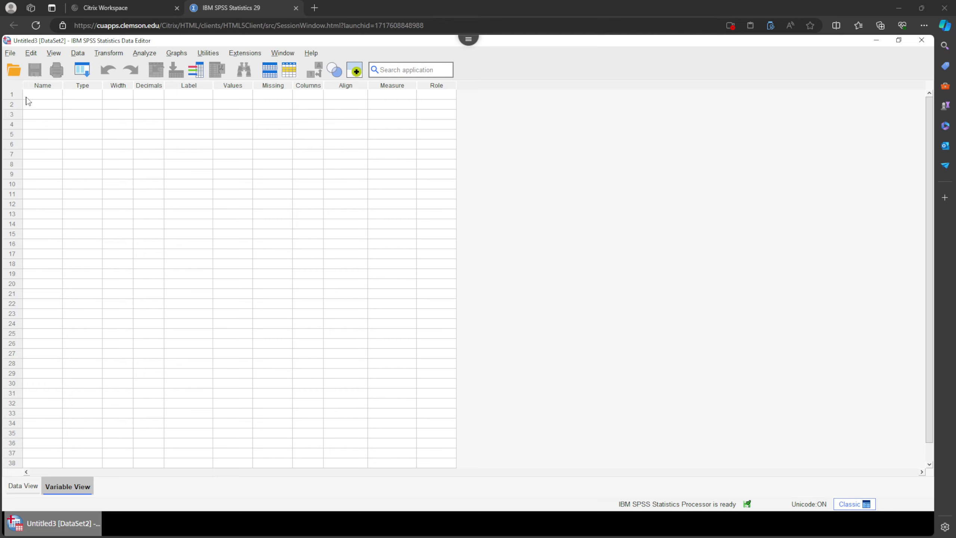
pyautogui.click(44, 94)
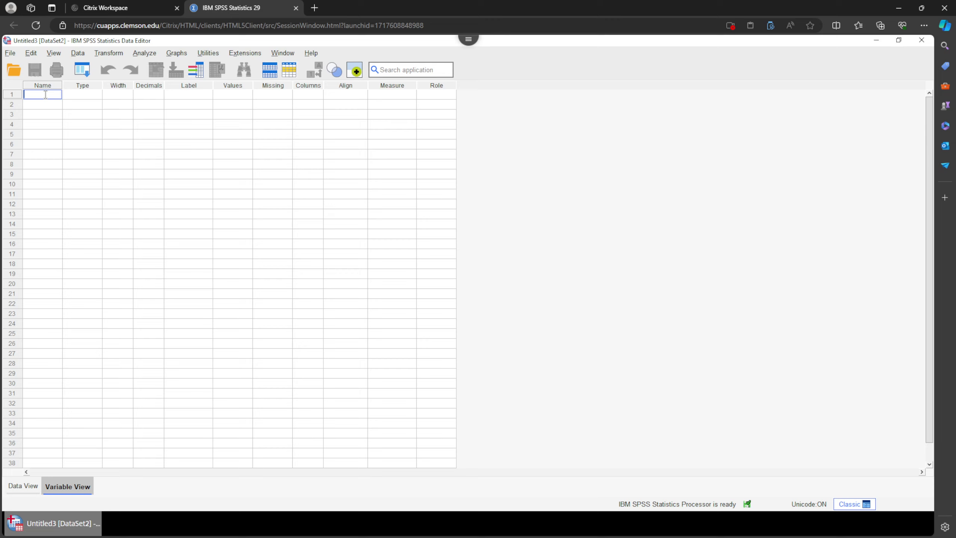
pyautogui.write('Participant#')
pyautogui.press('Return')
pyautogui.write('Gender')
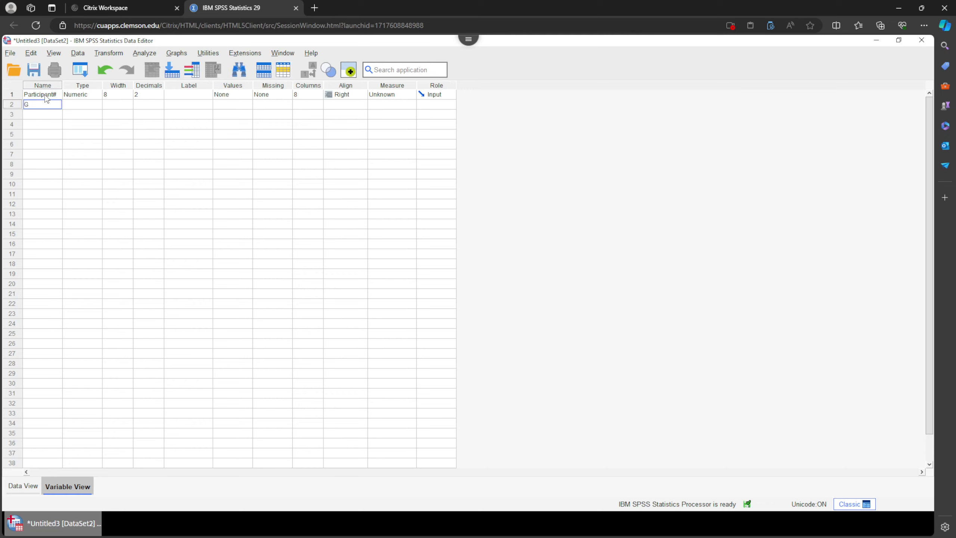
pyautogui.press('Return')
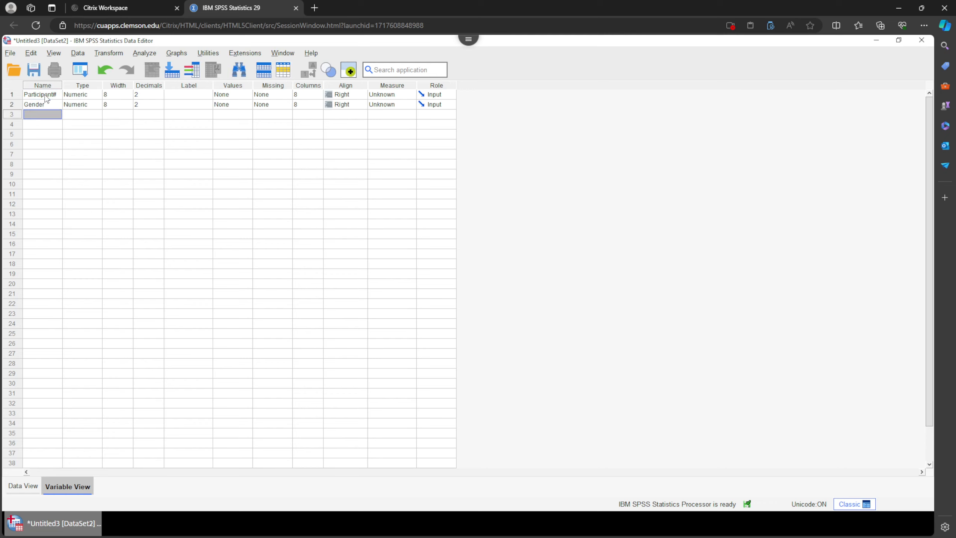
# Add variables named Anxiety, SelfEsteem and WritingScore.
pyautogui.write('Anxiety')
pyautogui.press('Return')
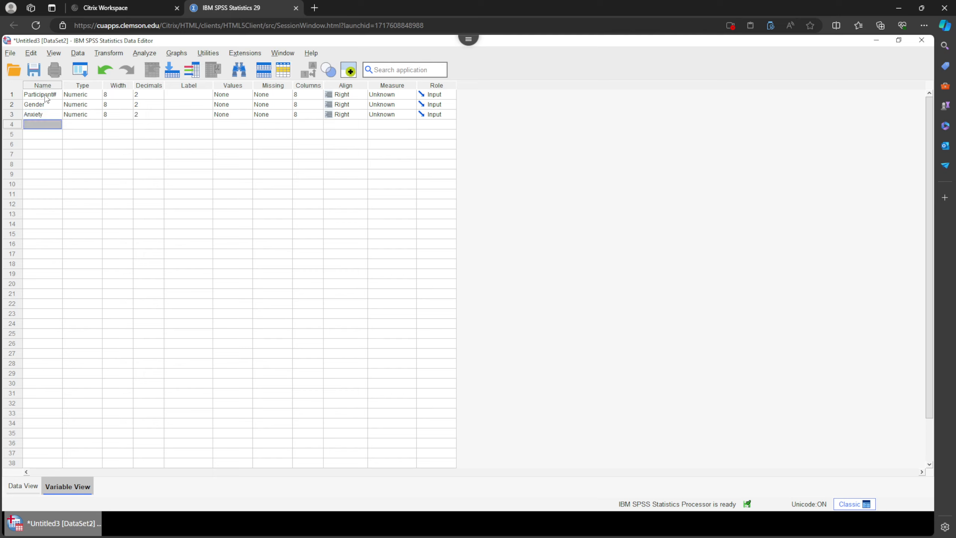
pyautogui.write('SelfEsteem')
pyautogui.press('Return')
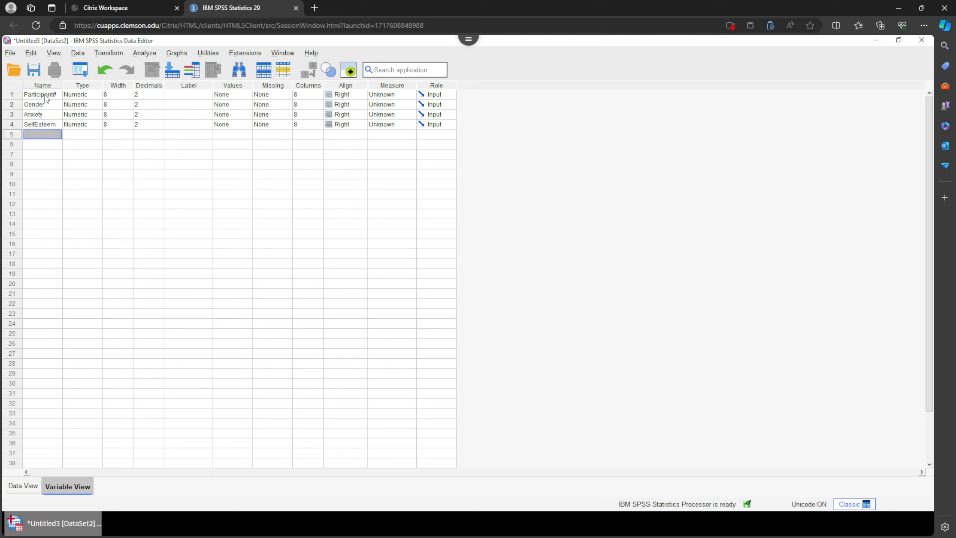
pyautogui.write('WritingScore')
pyautogui.press('Return')
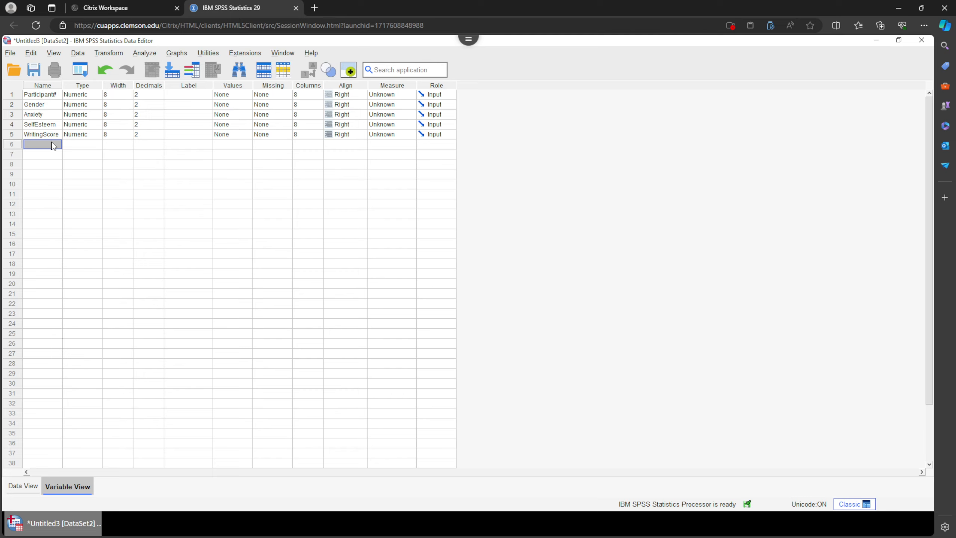
# Set the decimal places of all five variables to 0.
pyautogui.click(81, 86)
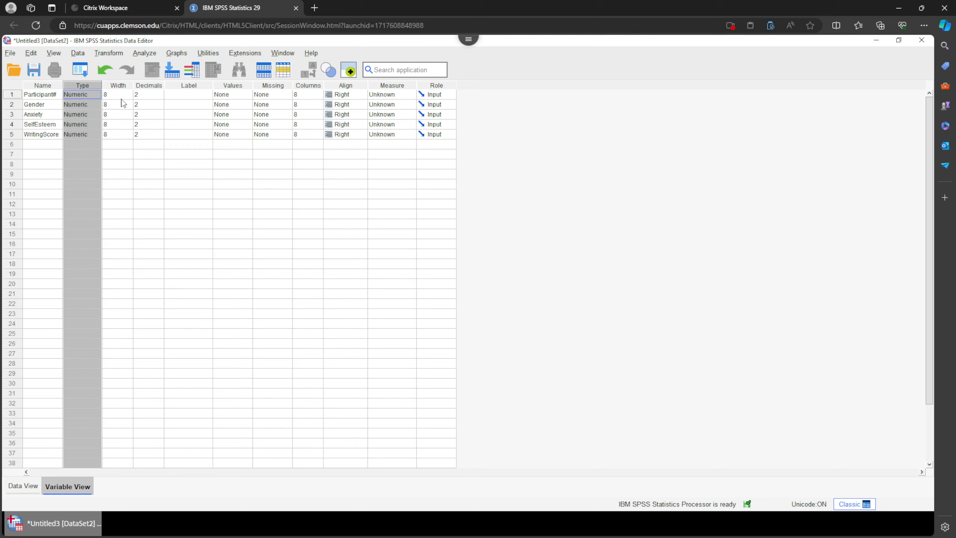
pyautogui.click(152, 86)
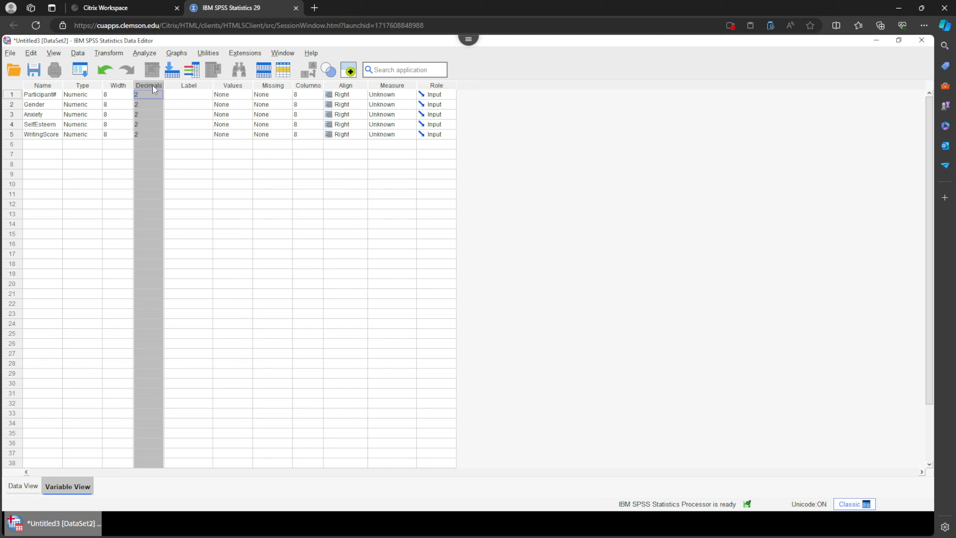
pyautogui.click(160, 97)
pyautogui.doubleClick(159, 97)
pyautogui.doubleClick(161, 107)
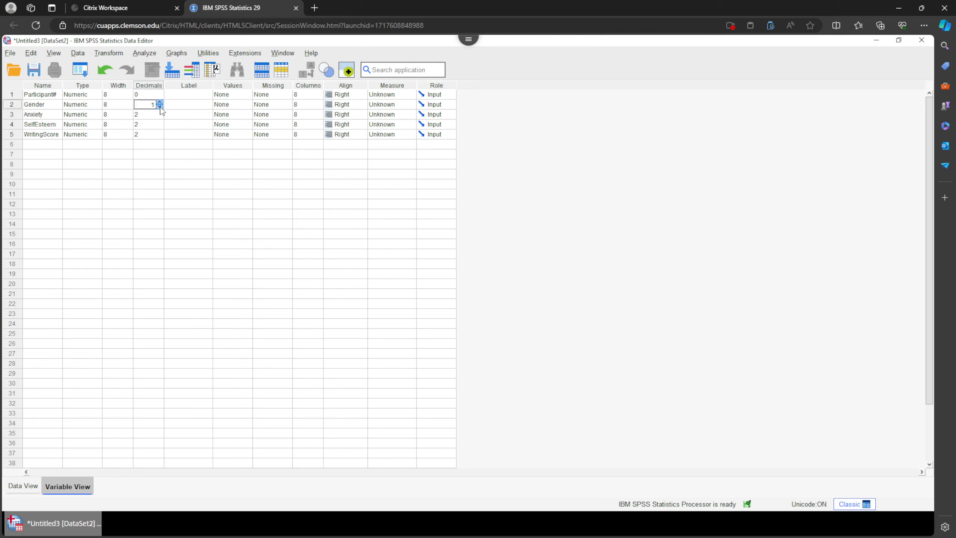
pyautogui.click(160, 107)
pyautogui.doubleClick(161, 117)
pyautogui.click(160, 118)
pyautogui.doubleClick(161, 127)
pyautogui.click(160, 127)
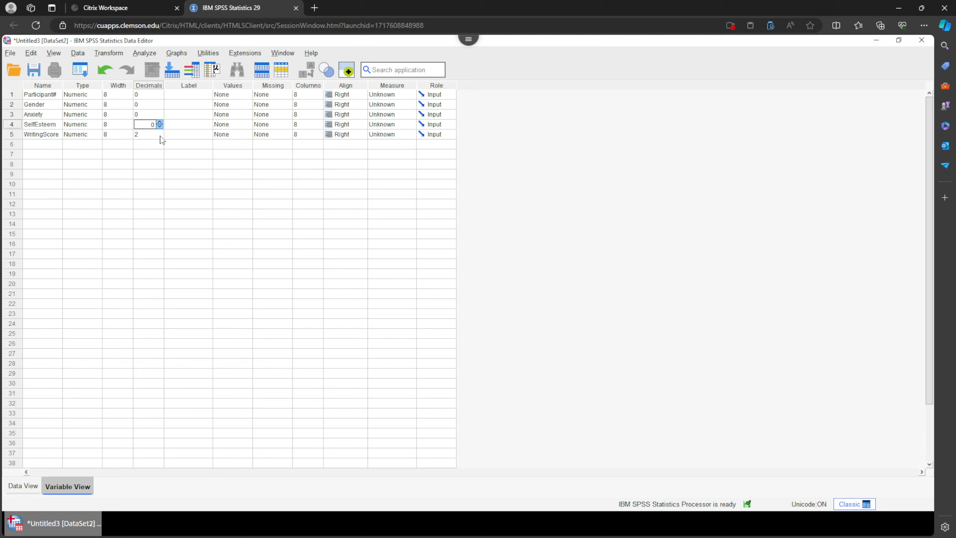
pyautogui.doubleClick(160, 137)
pyautogui.click(161, 137)
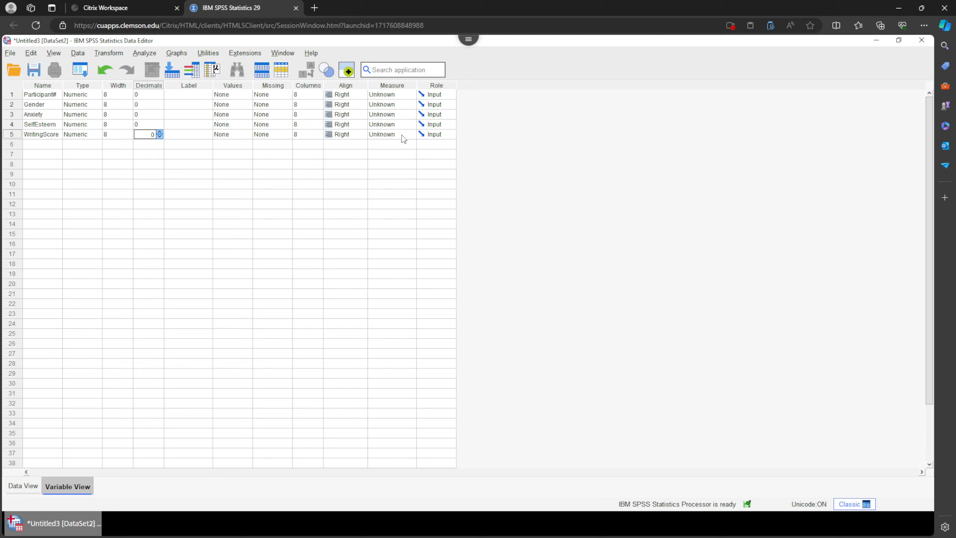
# Set the measure of Anxiety, SelfEsteem and WritingScore to Scale and Gender to Nominal.
pyautogui.click(409, 114)
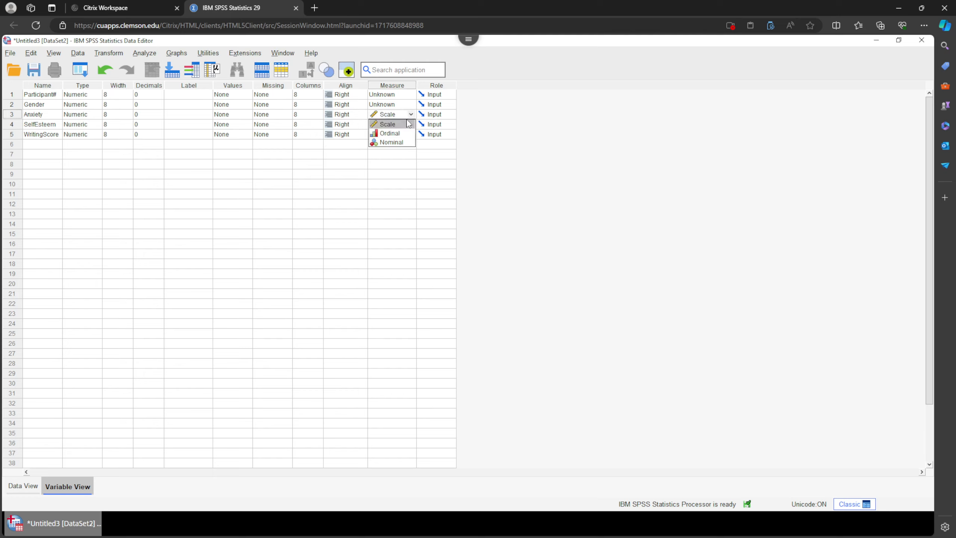
pyautogui.click(407, 127)
pyautogui.click(412, 123)
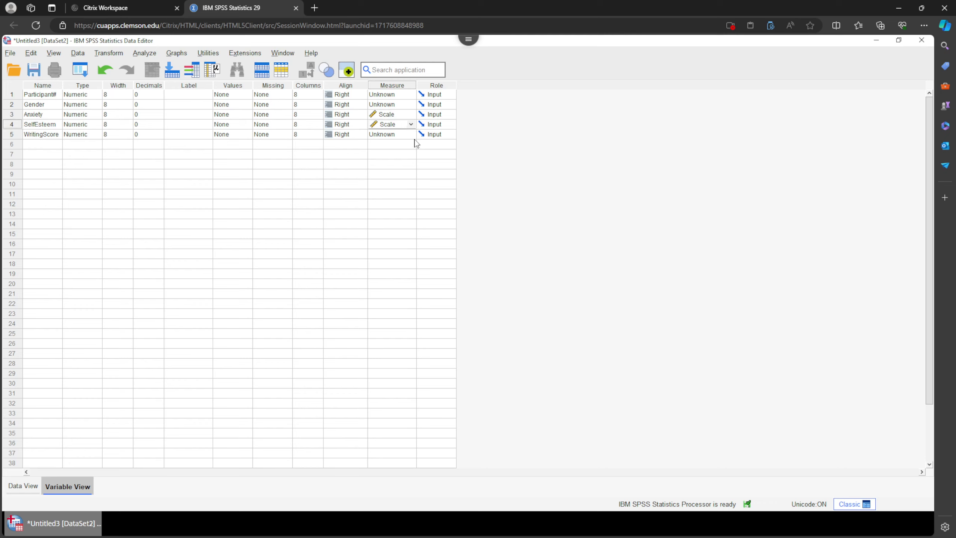
pyautogui.click(412, 138)
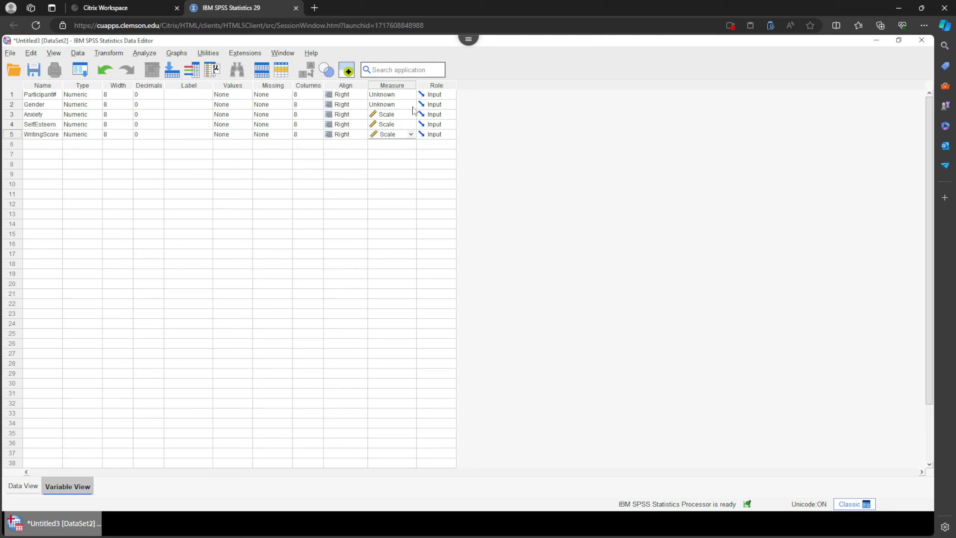
pyautogui.click(413, 108)
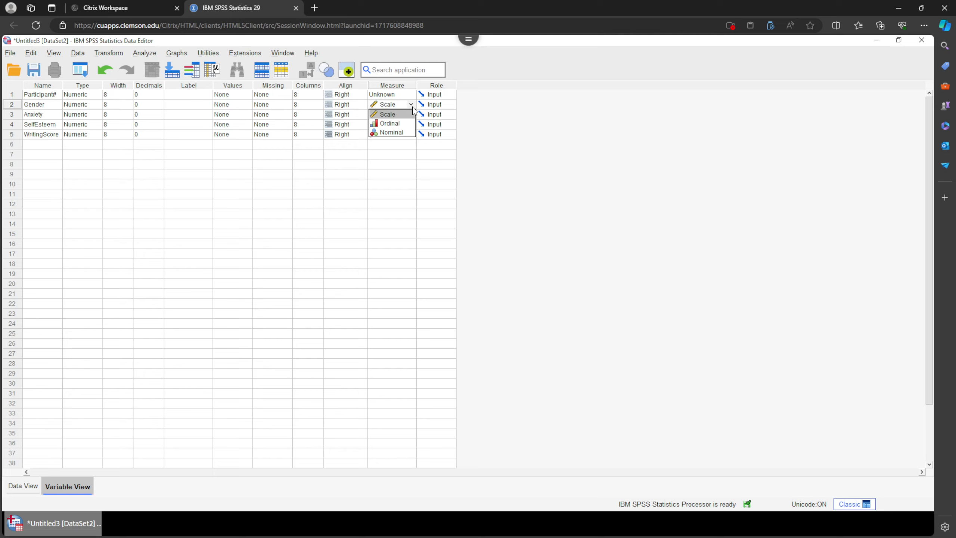
pyautogui.click(401, 134)
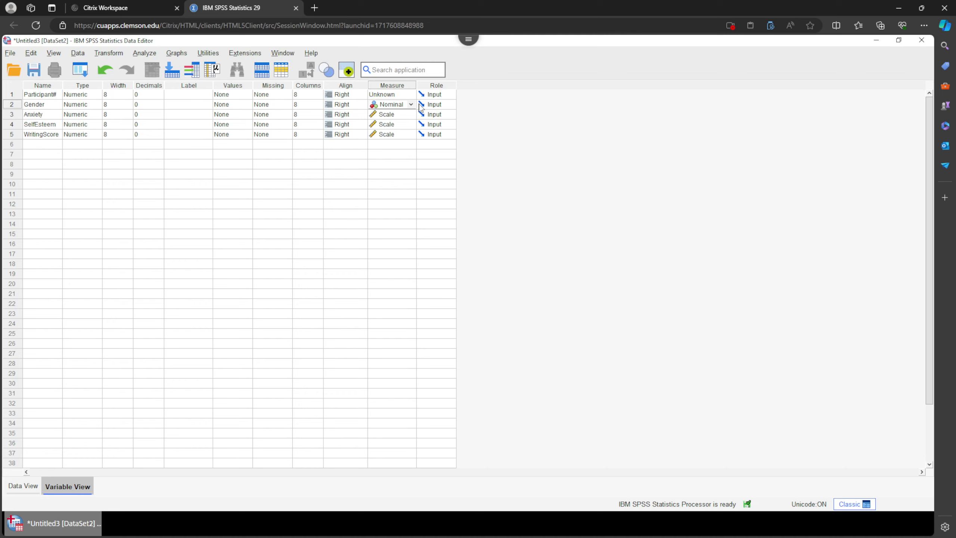
# Open the value labels for Gender and label the value 0 as Female.
pyautogui.click(234, 86)
pyautogui.click(234, 106)
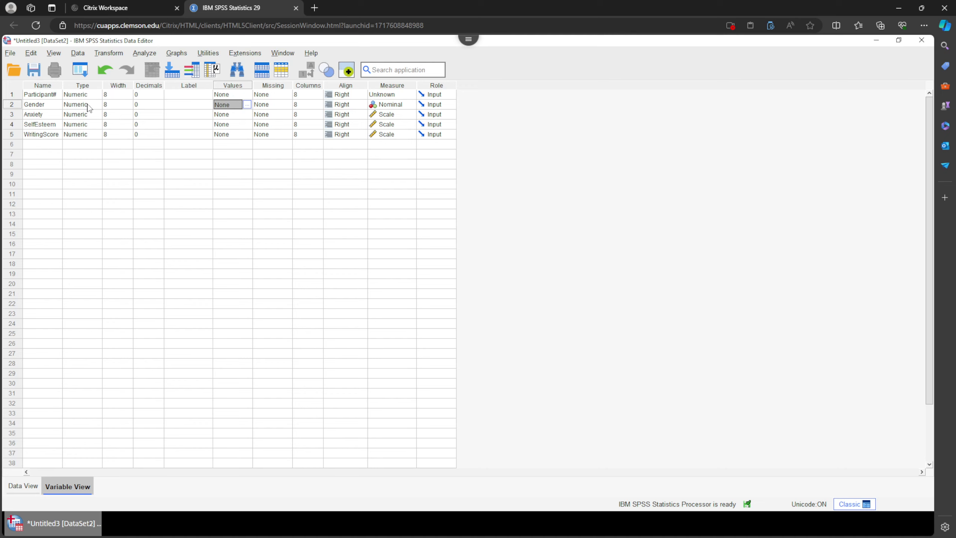
pyautogui.click(247, 106)
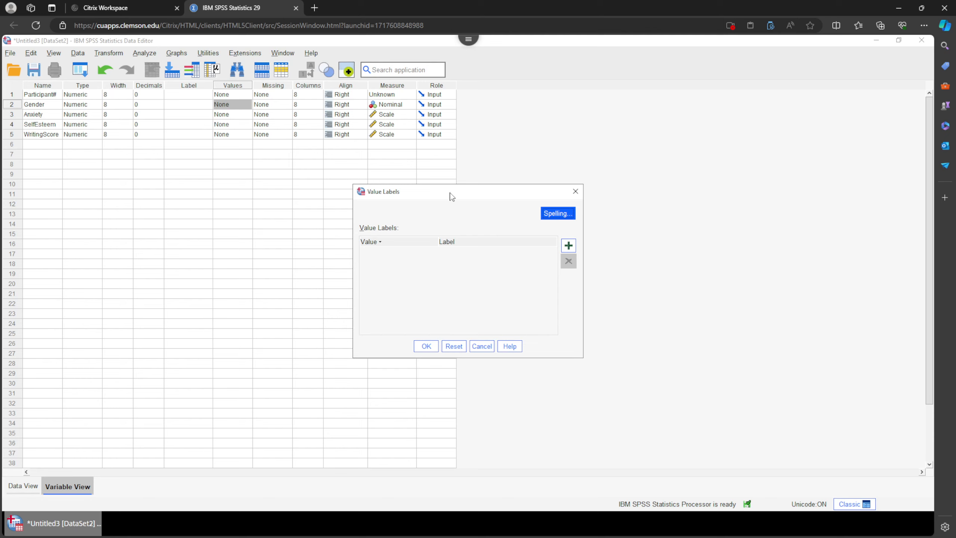
pyautogui.moveTo(451, 195); pyautogui.dragTo(278, 167)
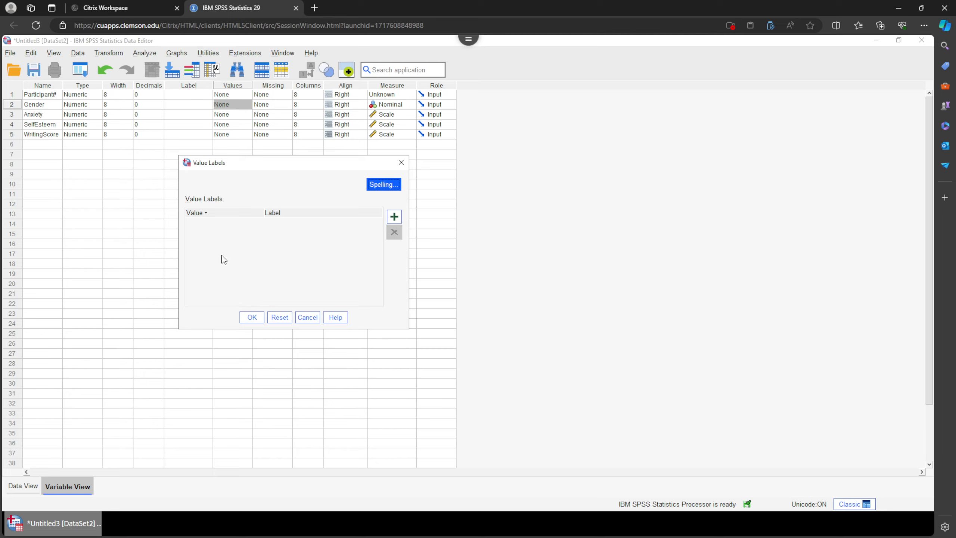
pyautogui.click(399, 220)
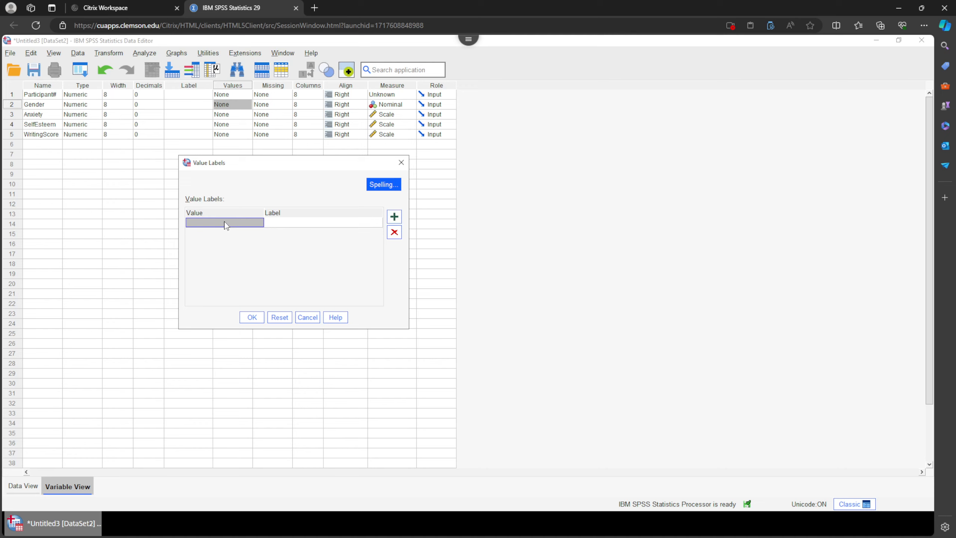
pyautogui.write('0')
pyautogui.click(296, 223)
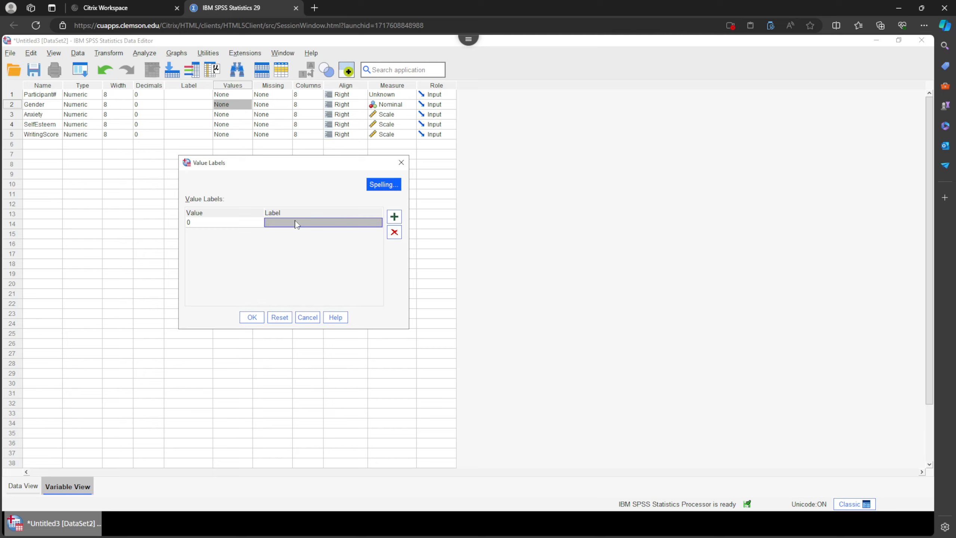
pyautogui.write('Female')
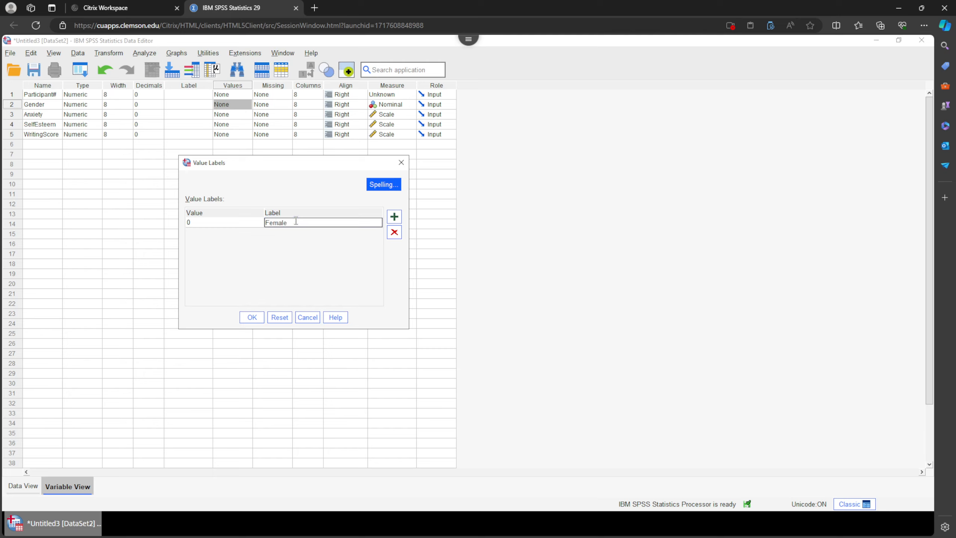
# Add the label Male for value 1 and confirm the Gender value labels.
pyautogui.click(394, 216)
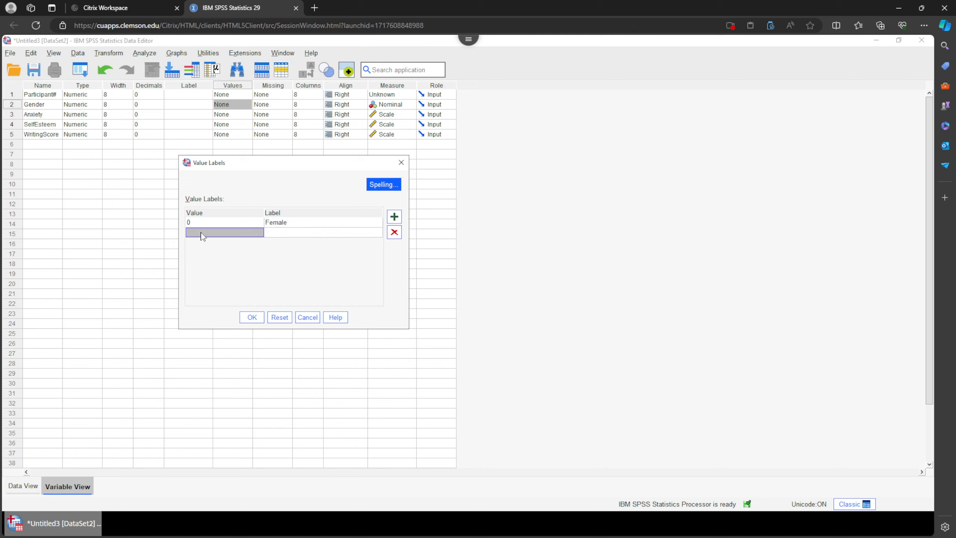
pyautogui.write('1')
pyautogui.click(292, 232)
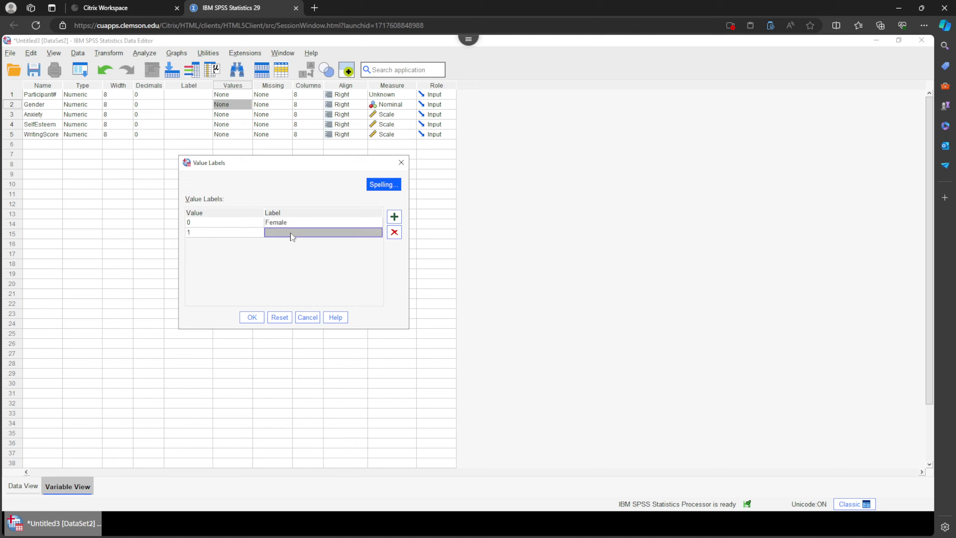
pyautogui.write('Male')
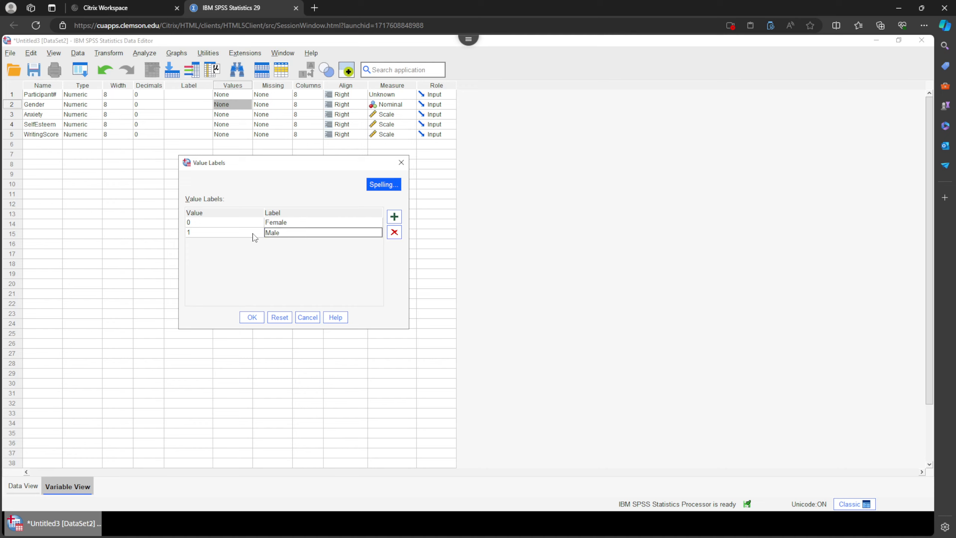
pyautogui.click(252, 316)
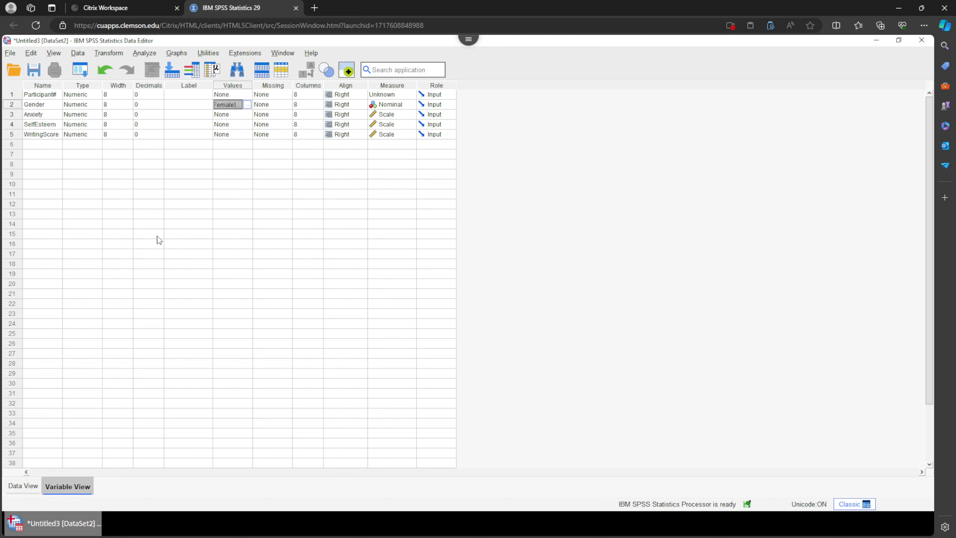
# Switch to the Data View to begin entering the data.
pyautogui.click(23, 486)
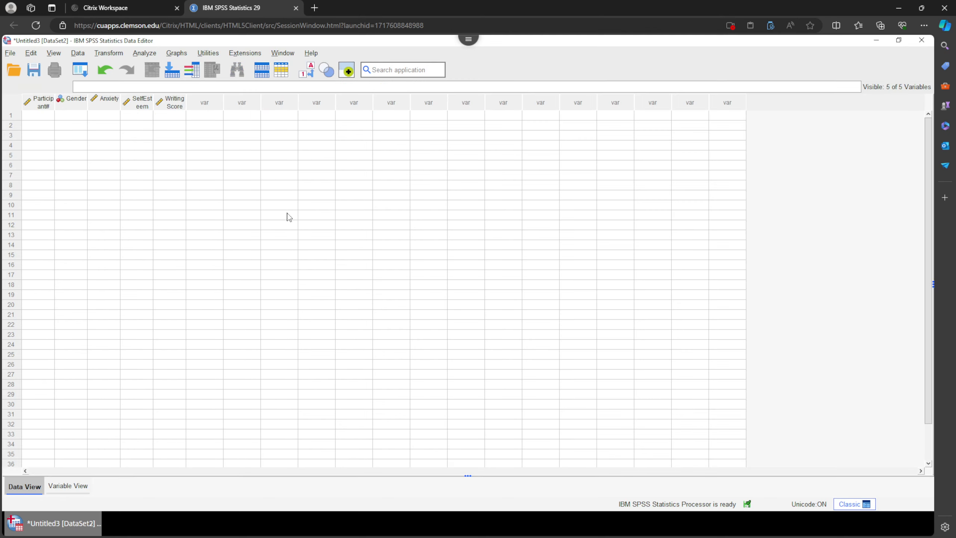
# Widen the Participant# and variable columns in the Data View so the full names show on one line.
pyautogui.moveTo(55, 104); pyautogui.dragTo(79, 104)
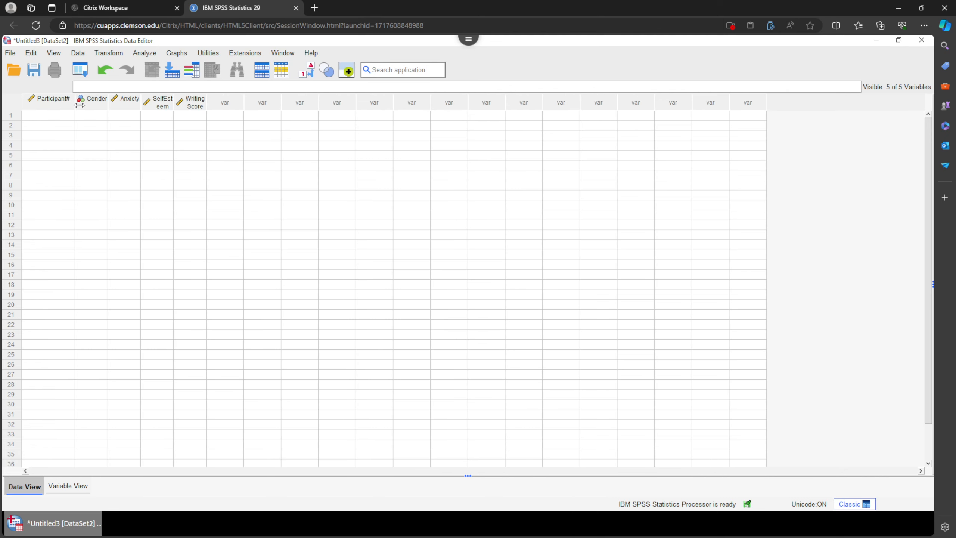
pyautogui.moveTo(178, 106); pyautogui.dragTo(276, 106)
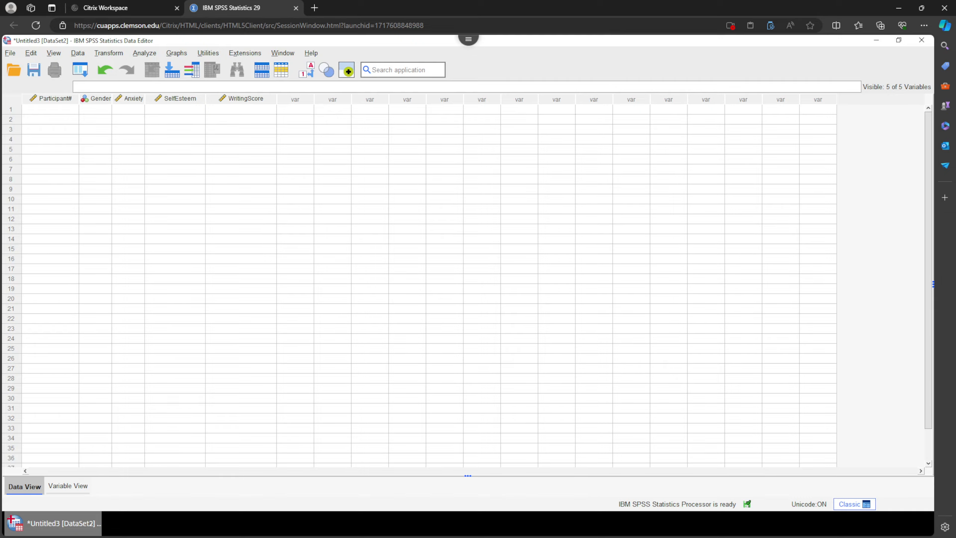
# Copy the ten participant rows from the Word exercise table and paste them into the first cell of the data grid.
pyautogui.hotkey('alt', 'Tab')
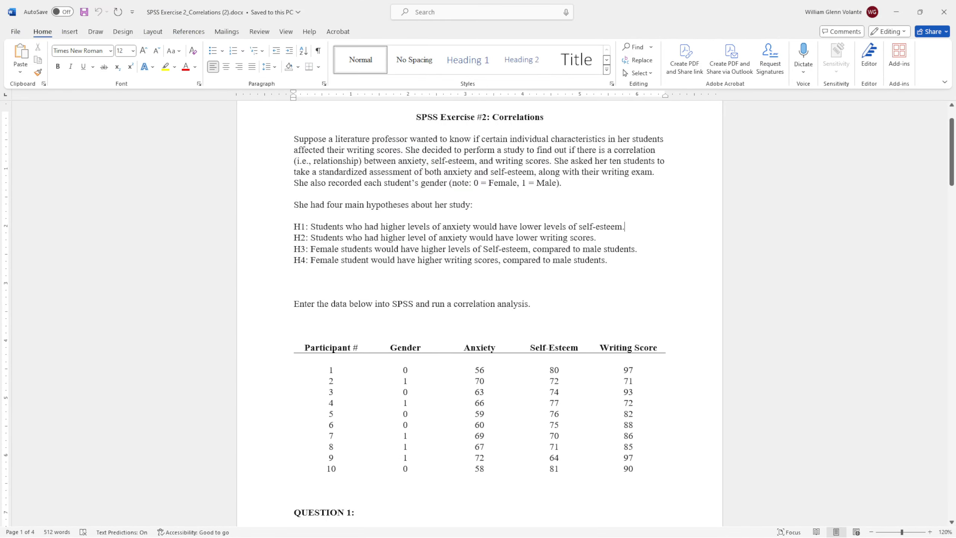
pyautogui.scroll(-2, 345, 302)
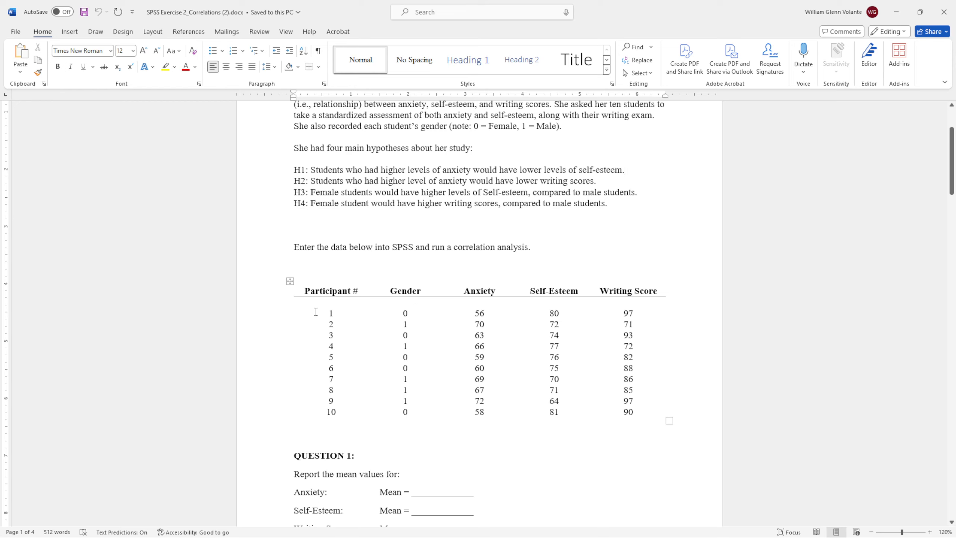
pyautogui.moveTo(316, 312); pyautogui.dragTo(610, 412)
pyautogui.hotkey('ctrl', 'c')
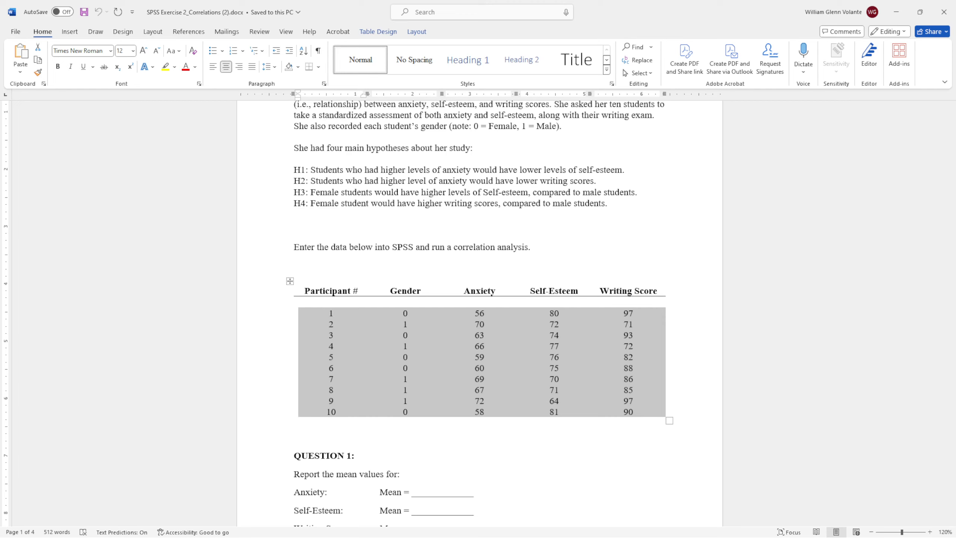
pyautogui.hotkey('alt', 'Tab')
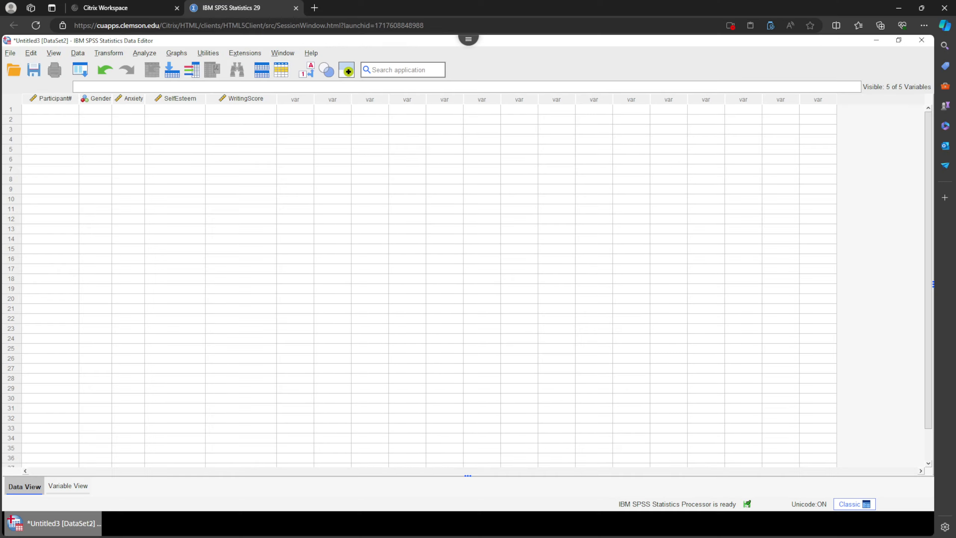
pyautogui.click(58, 110)
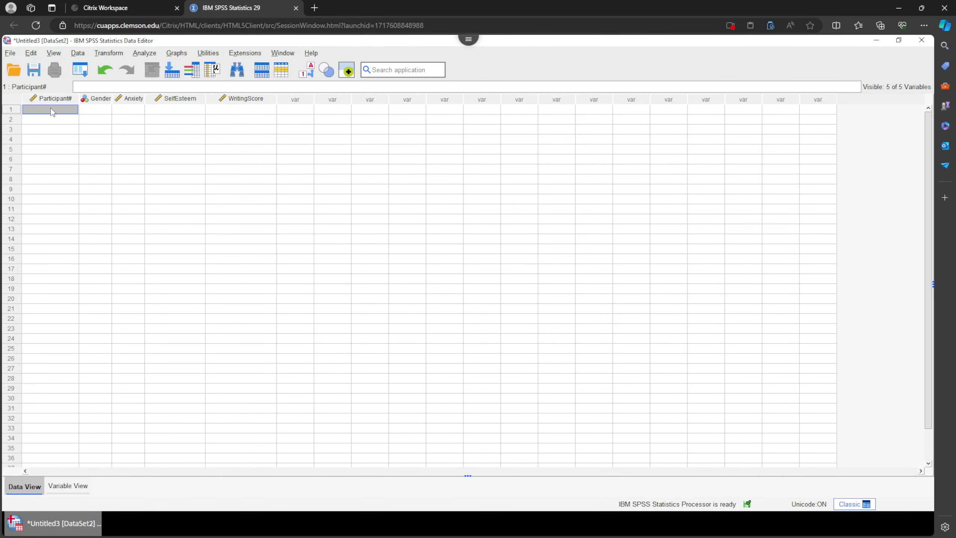
pyautogui.hotkey('ctrl', 'v')
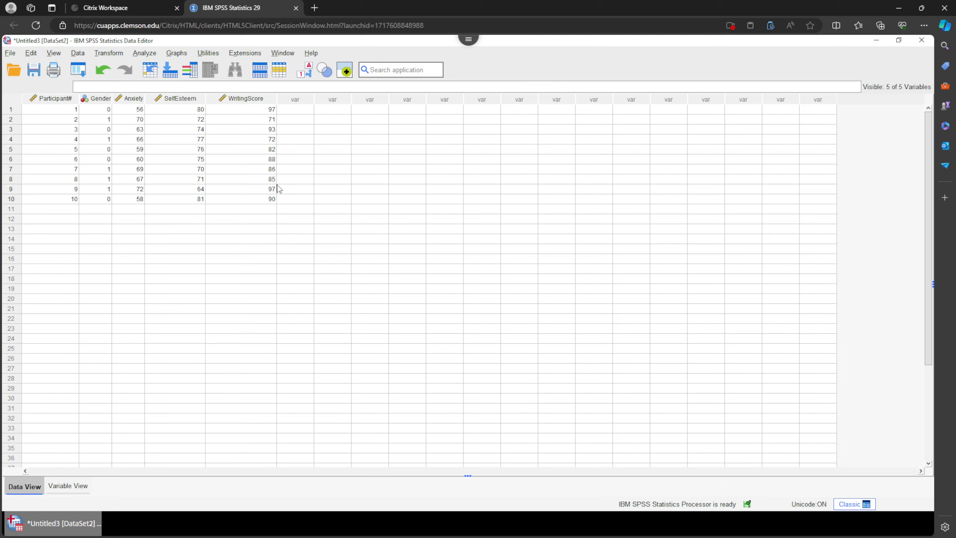
pyautogui.rightClick(332, 110)
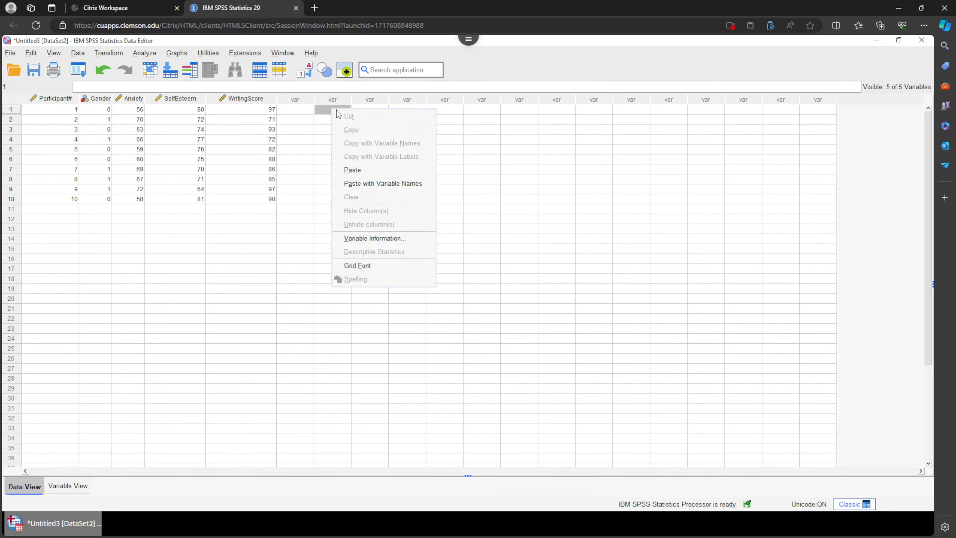
pyautogui.click(326, 110)
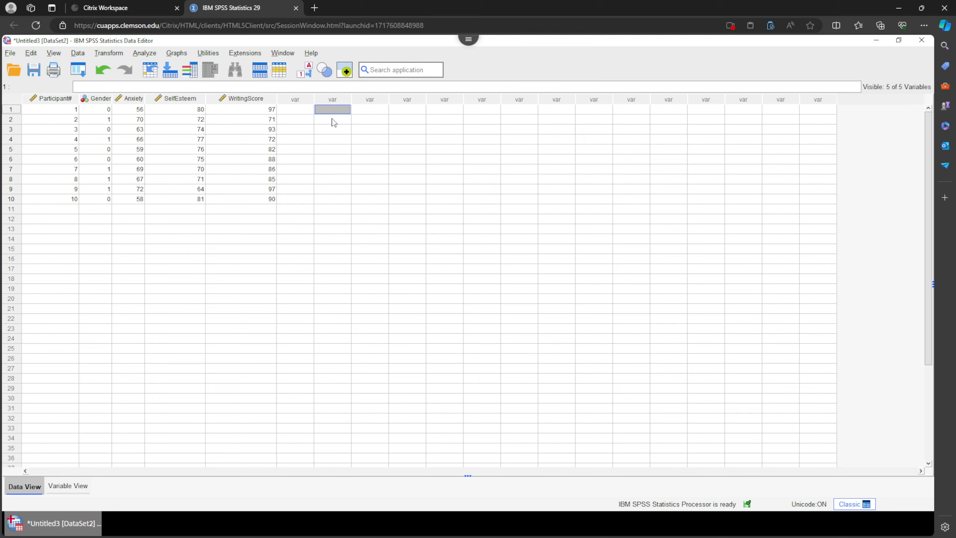
pyautogui.click(31, 53)
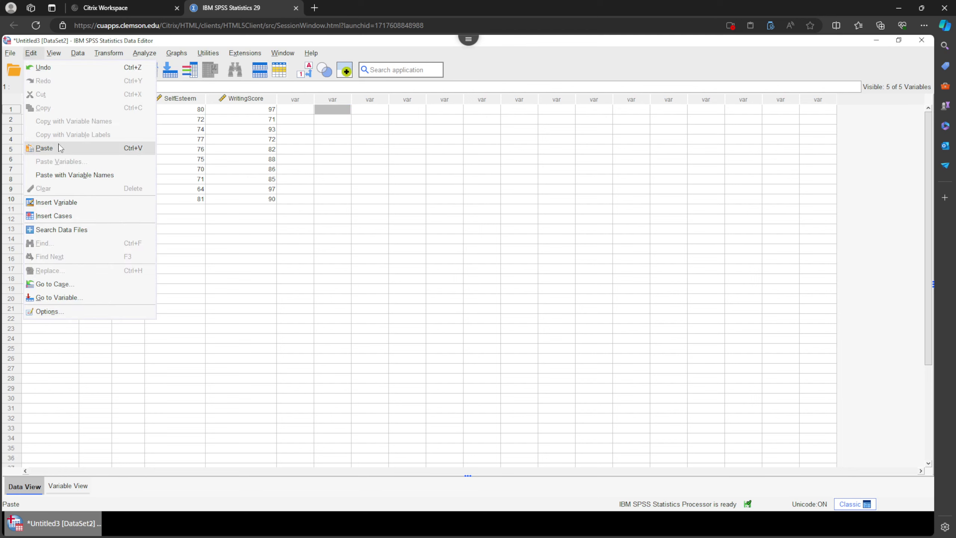
pyautogui.click(327, 113)
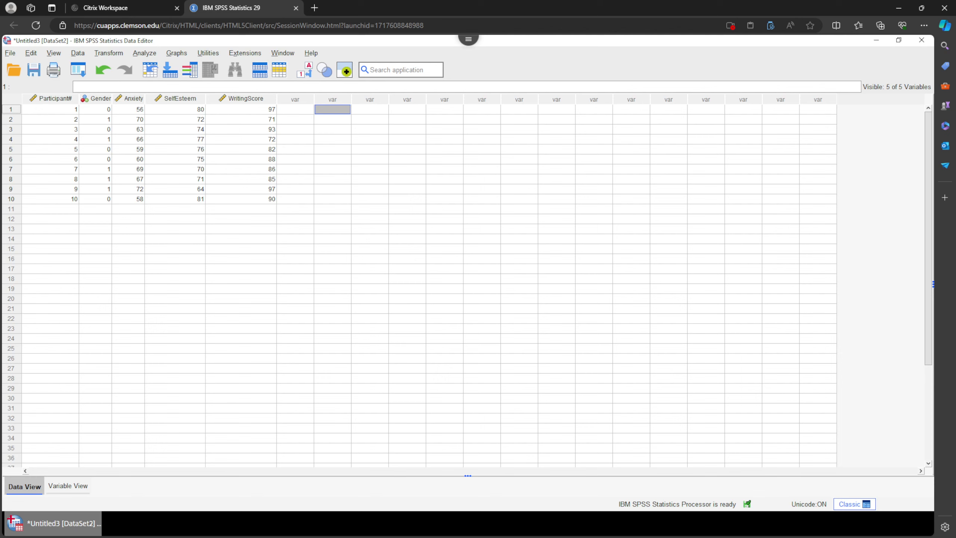
# Review the exercise document's data table and the questions below it.
pyautogui.hotkey('alt', 'Tab')
pyautogui.click(680, 350)
pyautogui.scroll(-5, 669, 331)
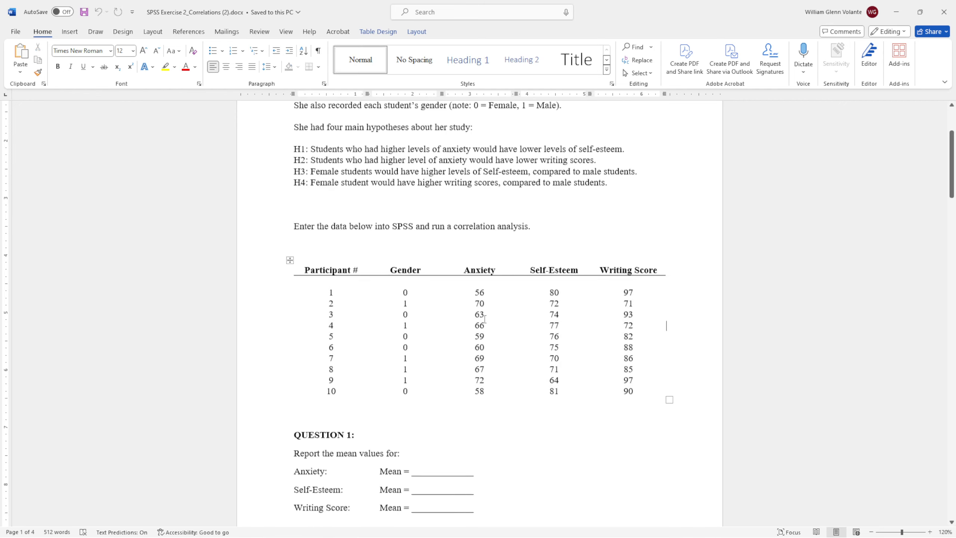
pyautogui.scroll(1, 487, 309)
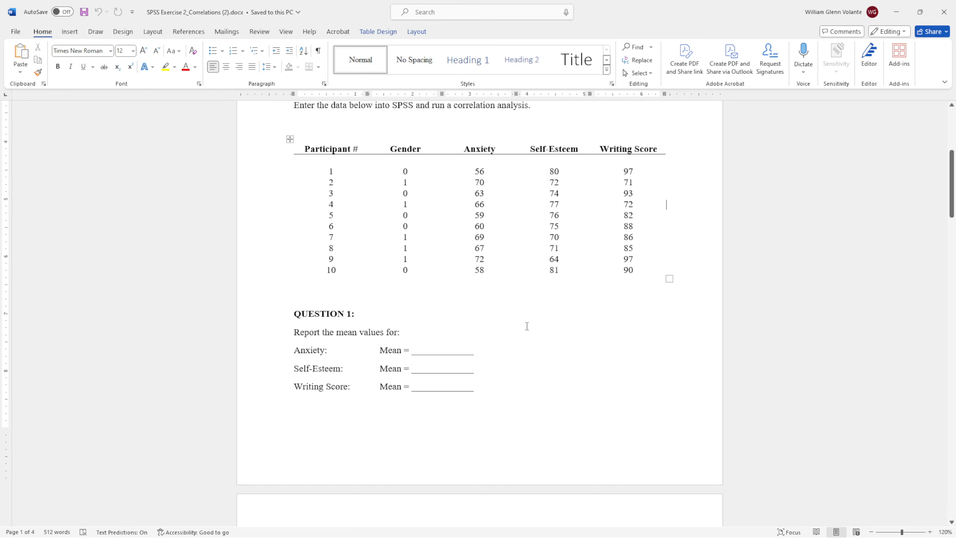
pyautogui.hotkey('alt', 'Tab')
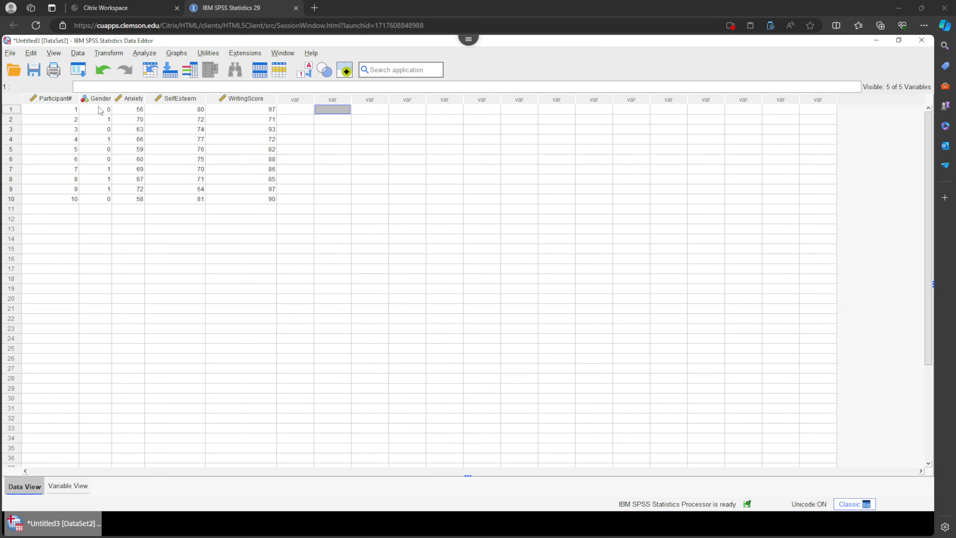
# Turn on value labels so the Gender column displays Female and Male.
pyautogui.moveTo(100, 110); pyautogui.dragTo(100, 199)
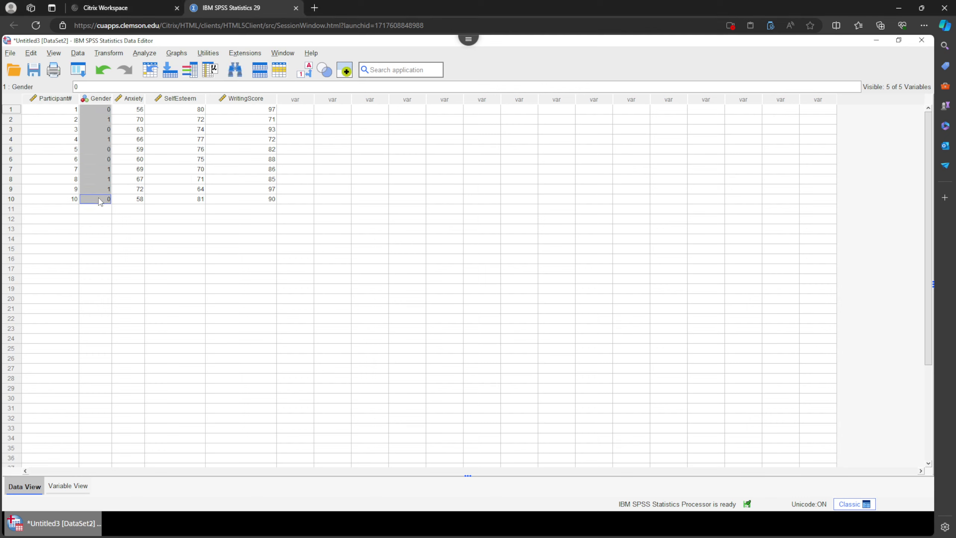
pyautogui.click(102, 110)
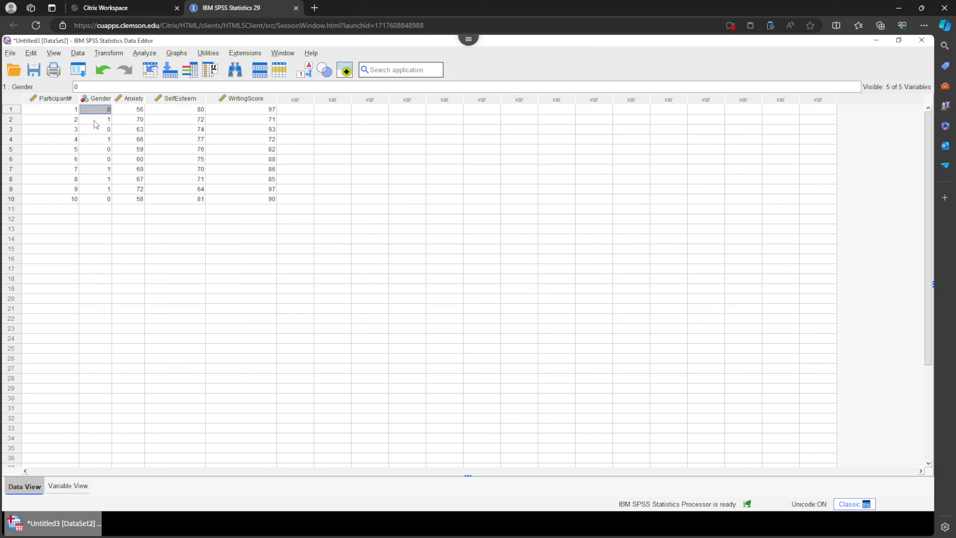
pyautogui.click(95, 121)
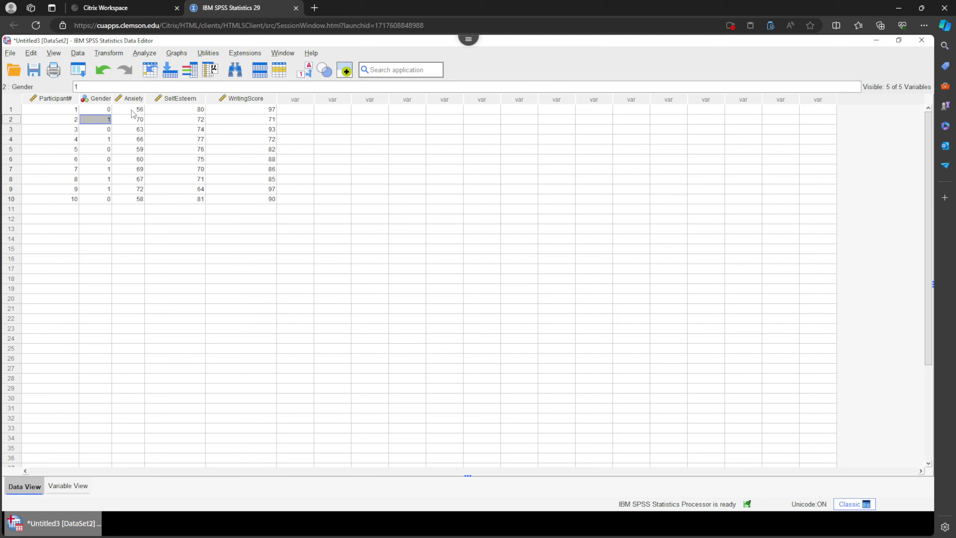
pyautogui.click(101, 111)
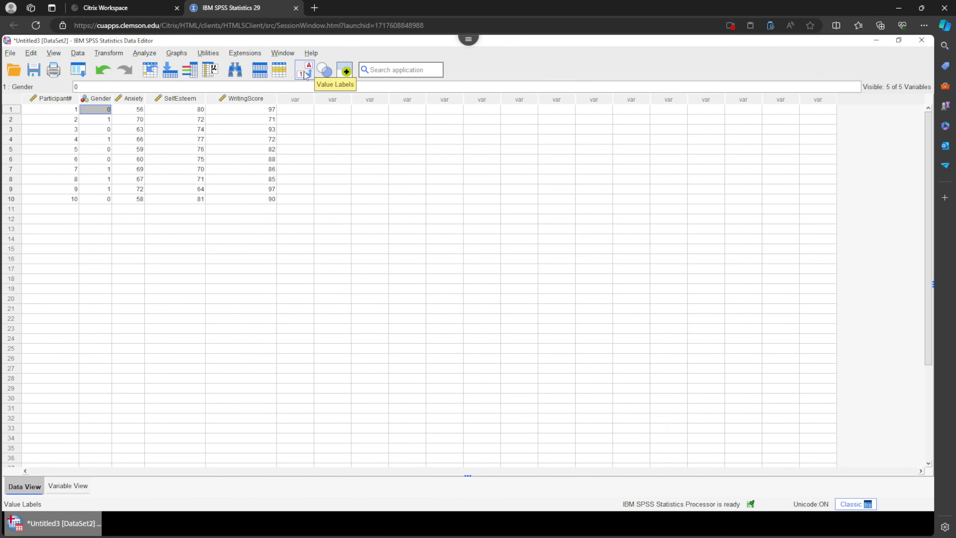
pyautogui.click(304, 75)
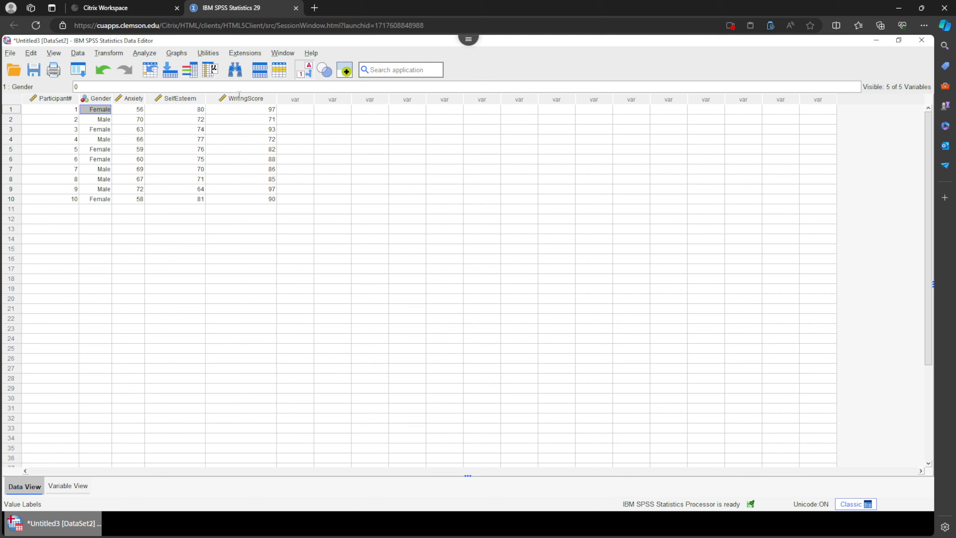
pyautogui.click(303, 71)
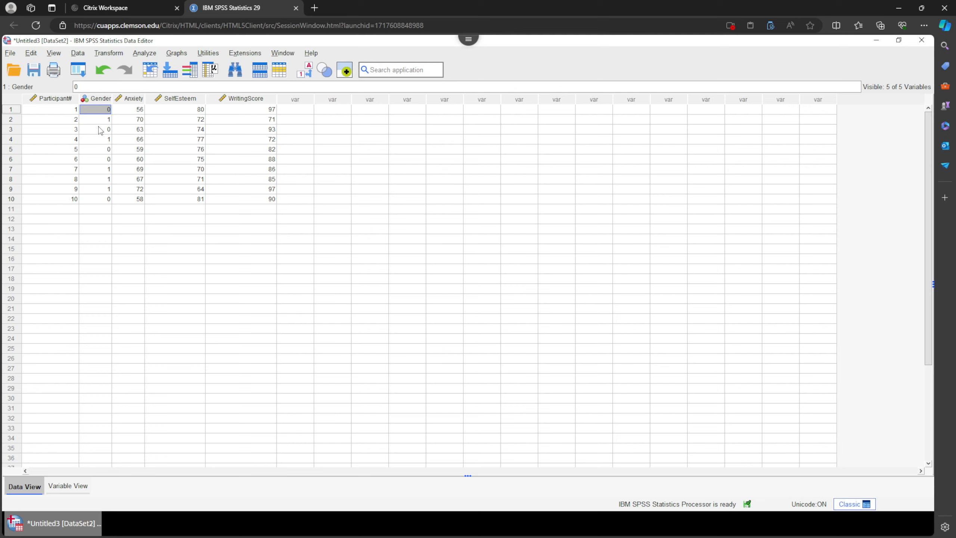
pyautogui.click(309, 68)
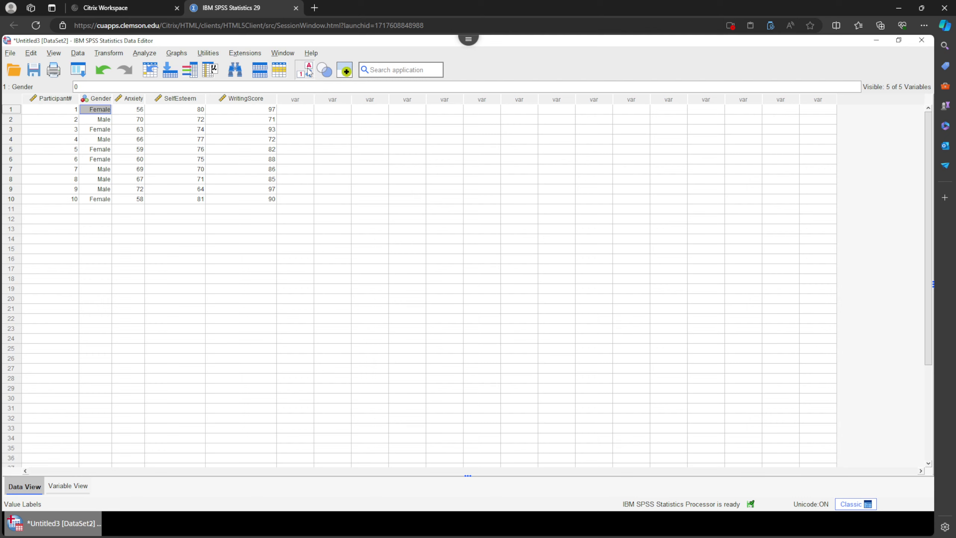
pyautogui.click(135, 98)
pyautogui.click(185, 99)
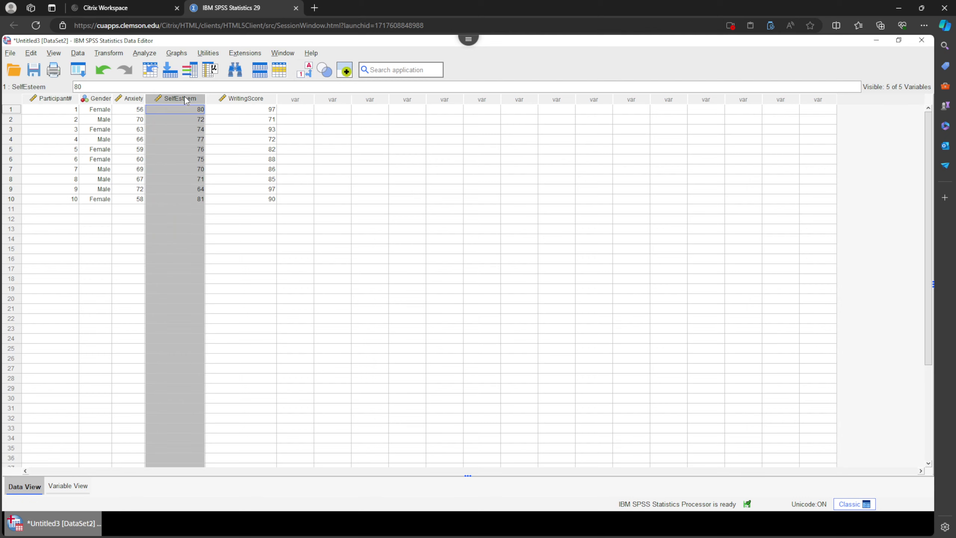
pyautogui.click(255, 99)
pyautogui.click(302, 110)
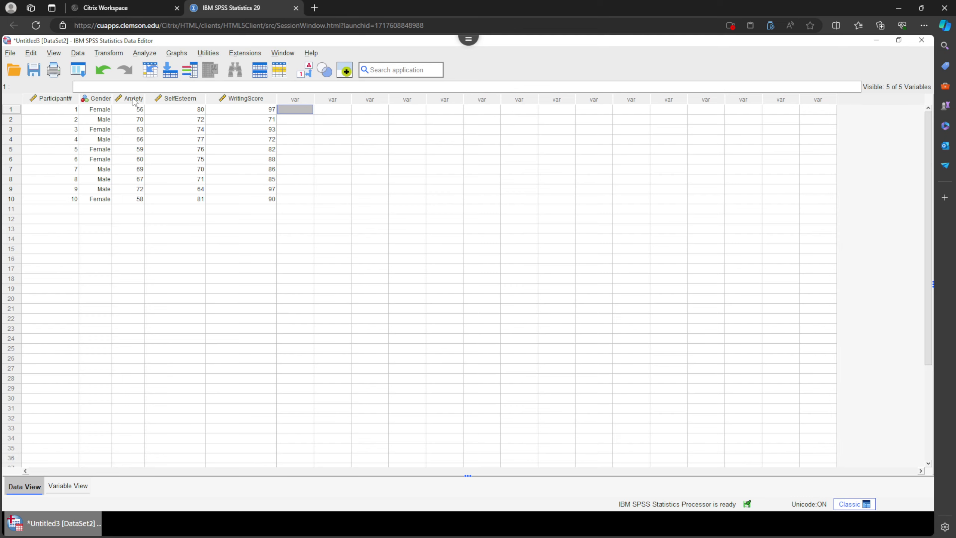
pyautogui.moveTo(133, 98); pyautogui.dragTo(241, 97)
pyautogui.click(304, 110)
# Run Descriptives on Anxiety, SelfEsteem and WritingScore.
pyautogui.click(147, 55)
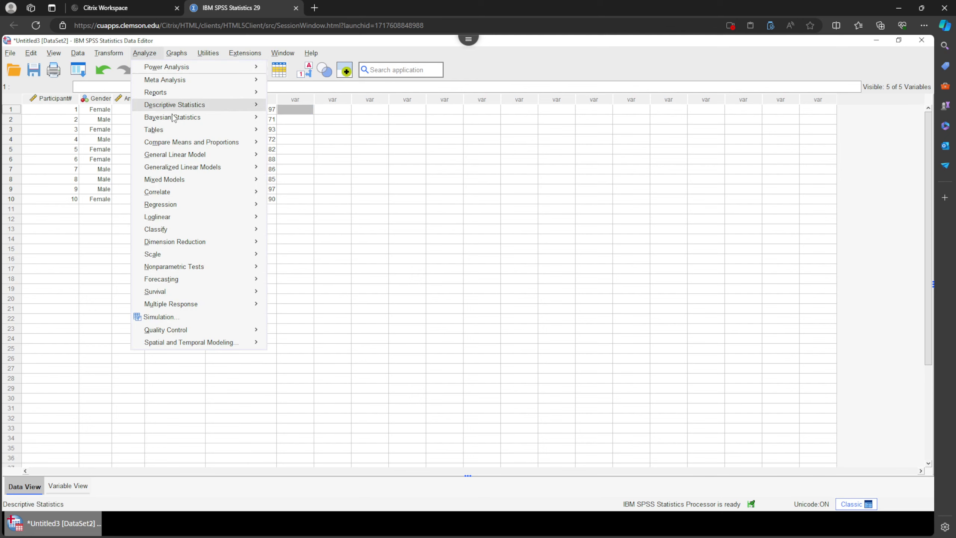
pyautogui.moveTo(217, 110)
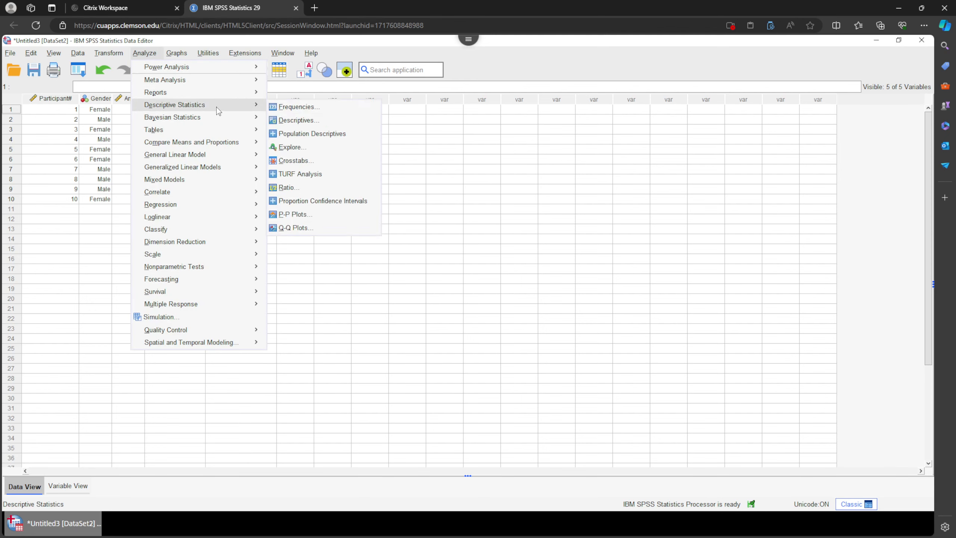
pyautogui.click(311, 122)
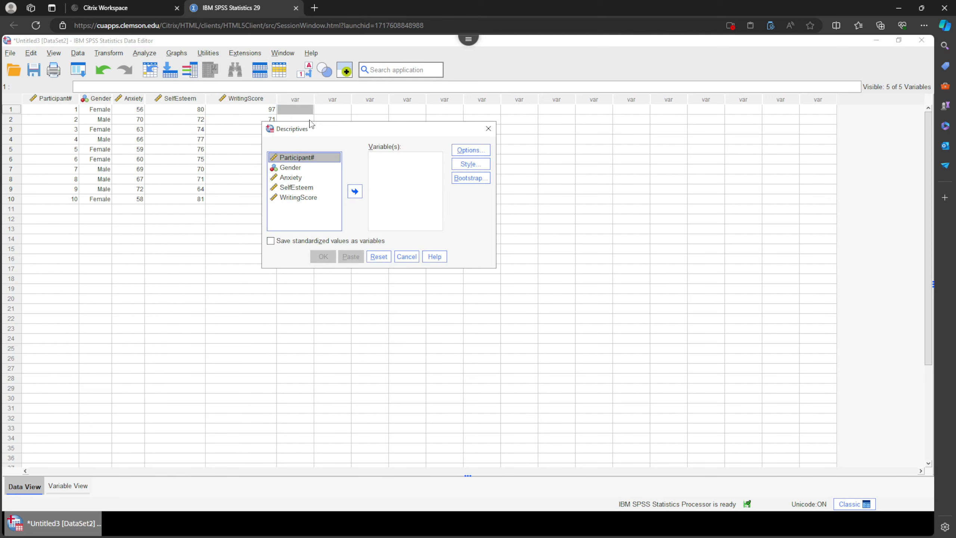
pyautogui.click(333, 177)
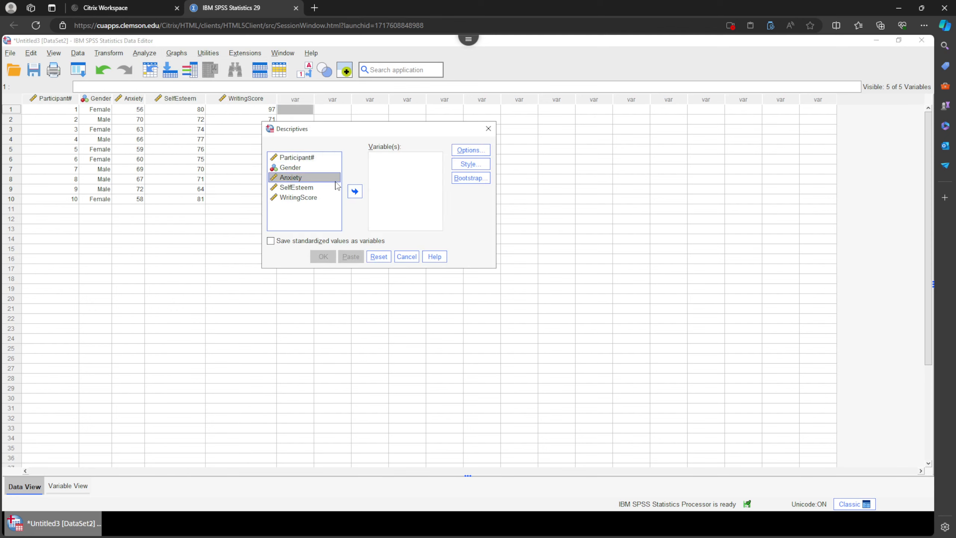
pyautogui.click(355, 191)
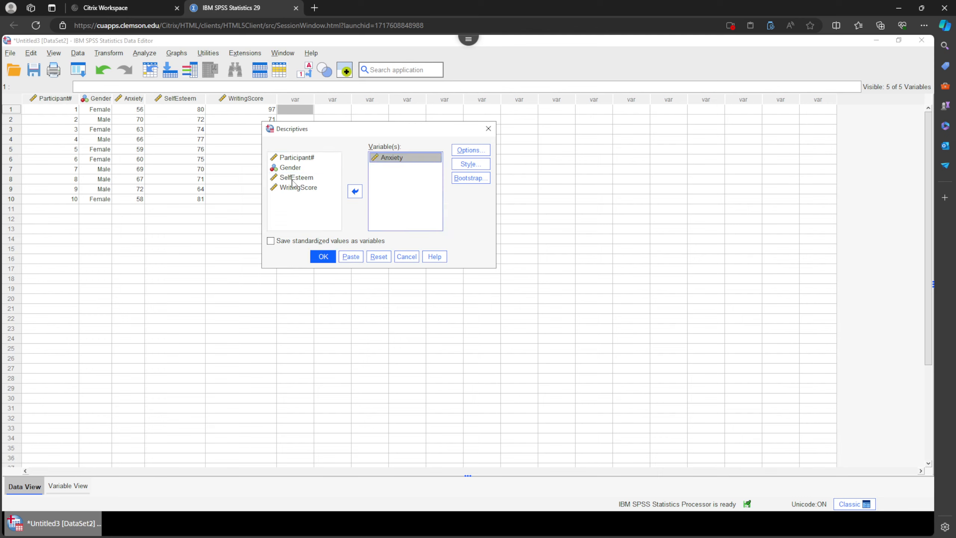
pyautogui.click(355, 190)
pyautogui.click(297, 187)
pyautogui.click(354, 190)
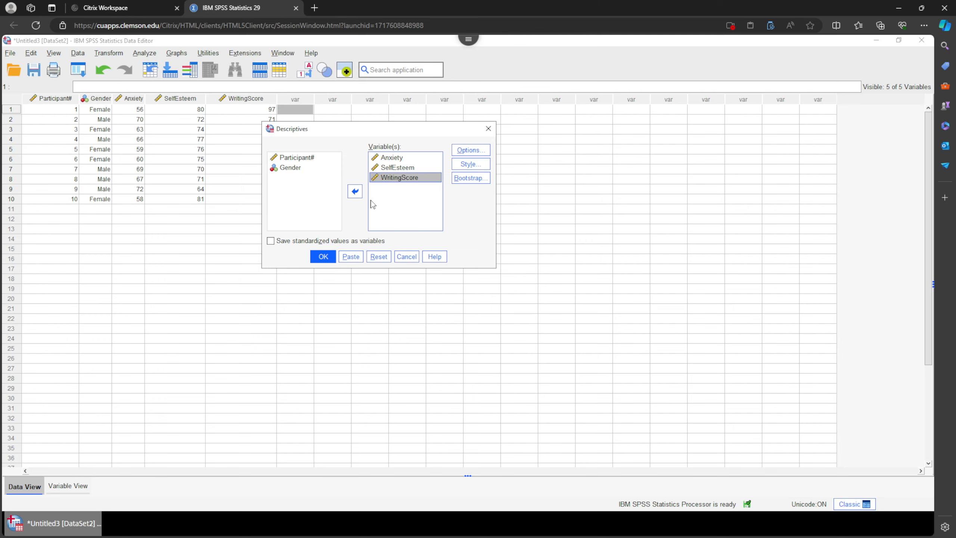
pyautogui.click(323, 256)
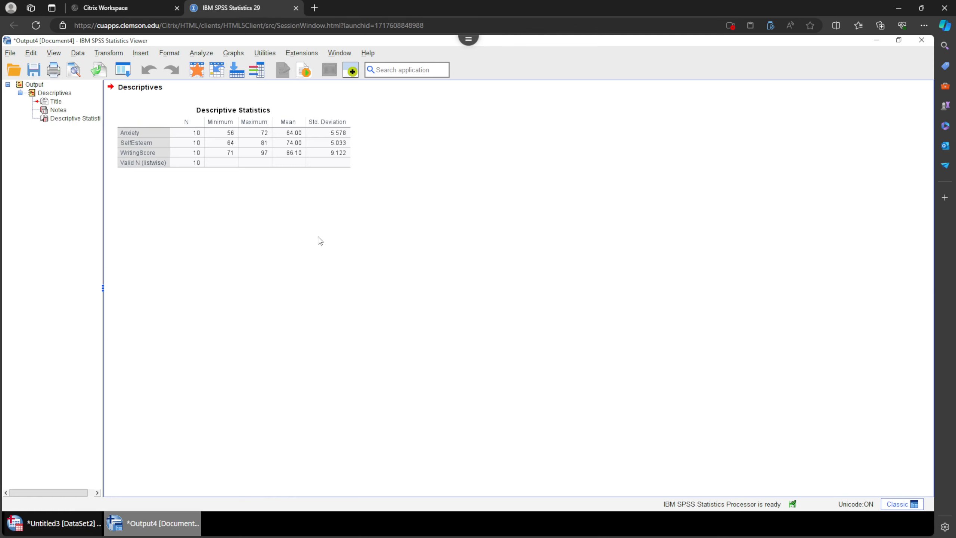
# Examine the Descriptive Statistics table's mean values in the output viewer.
pyautogui.doubleClick(296, 132)
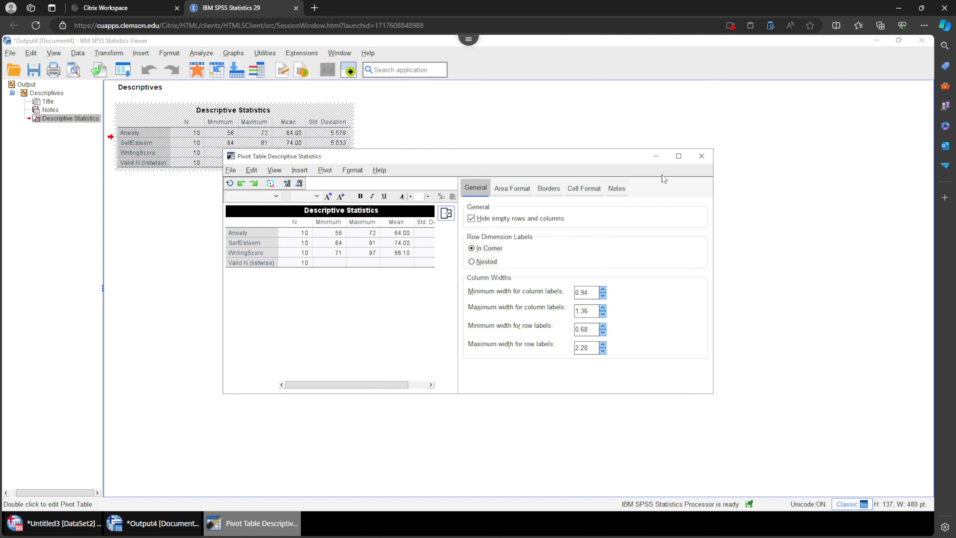
pyautogui.click(701, 156)
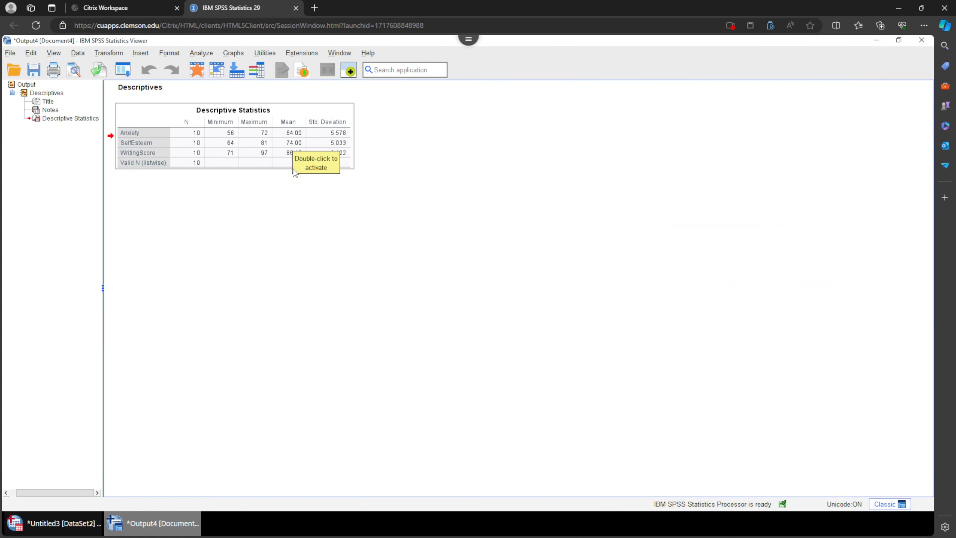
pyautogui.click(383, 230)
pyautogui.click(292, 140)
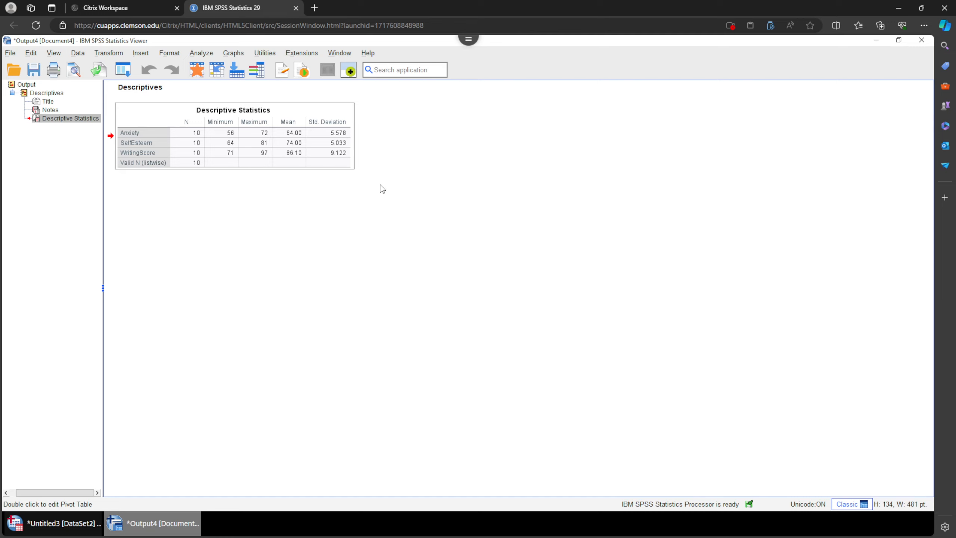
pyautogui.click(348, 225)
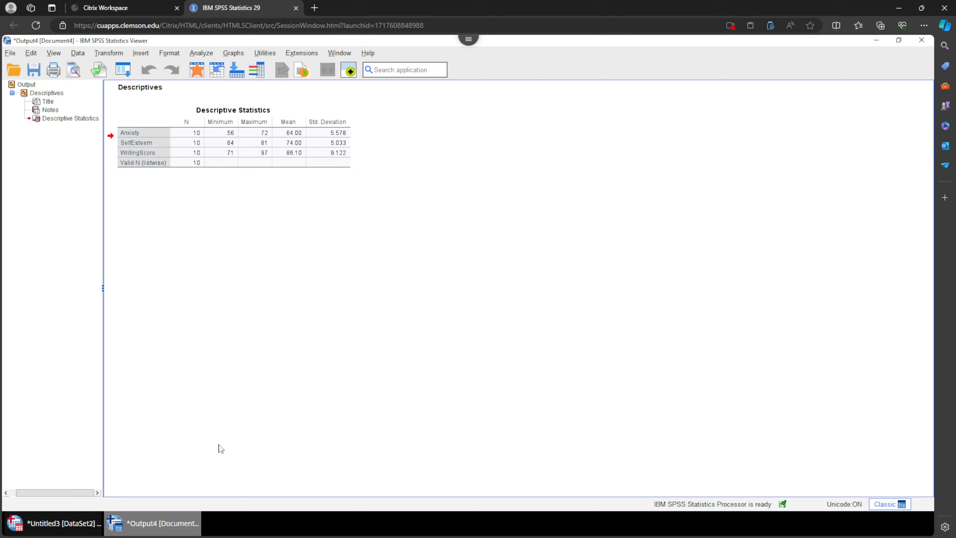
pyautogui.click(53, 523)
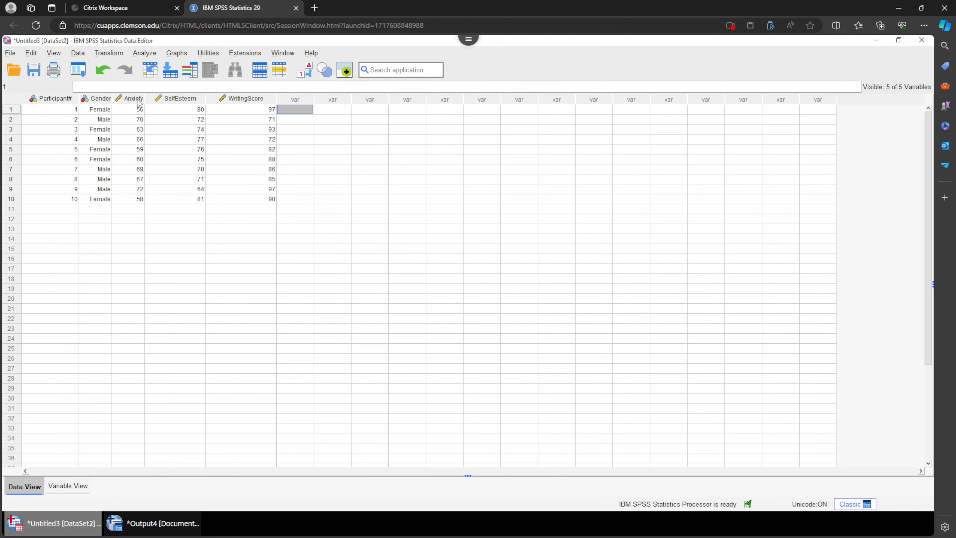
pyautogui.moveTo(138, 100); pyautogui.dragTo(160, 103)
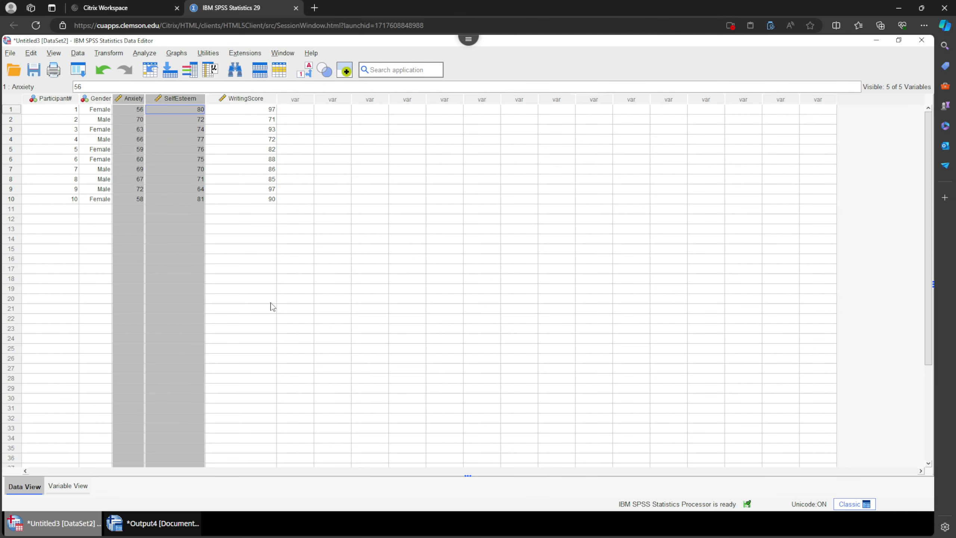
pyautogui.click(147, 53)
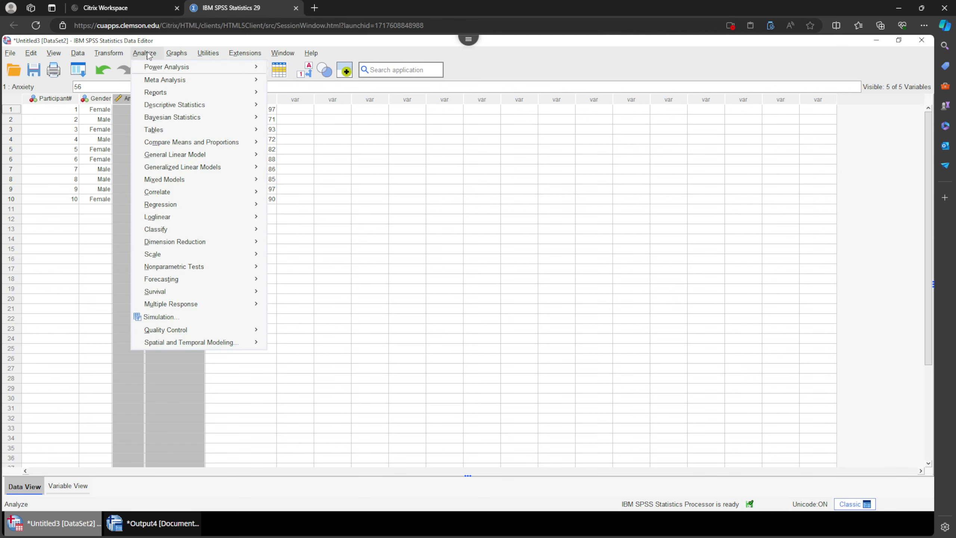
pyautogui.moveTo(195, 193)
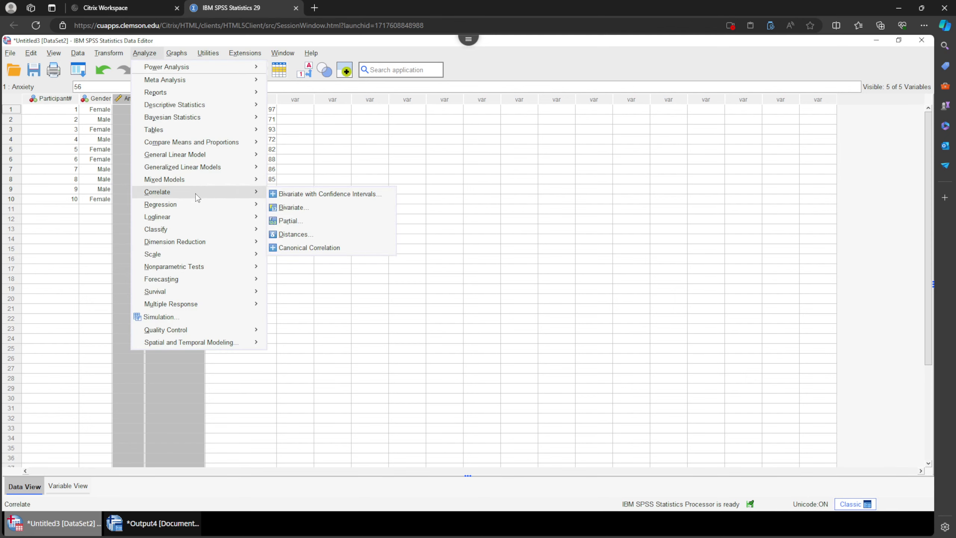
pyautogui.click(318, 213)
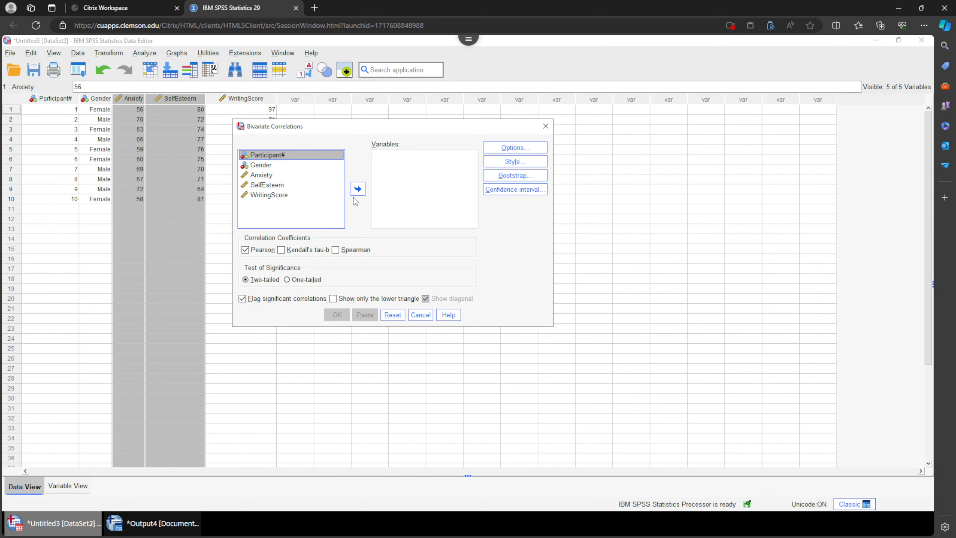
pyautogui.doubleClick(266, 175)
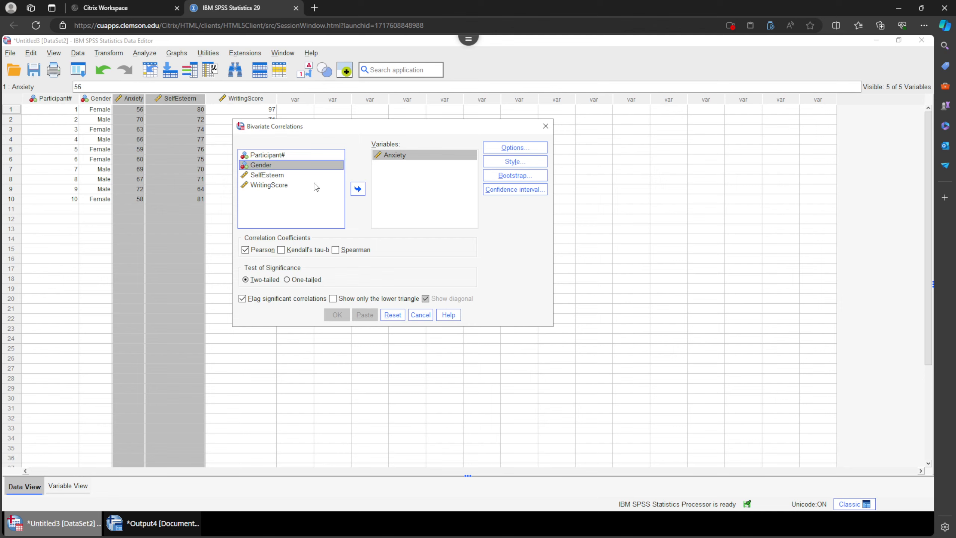
pyautogui.doubleClick(272, 176)
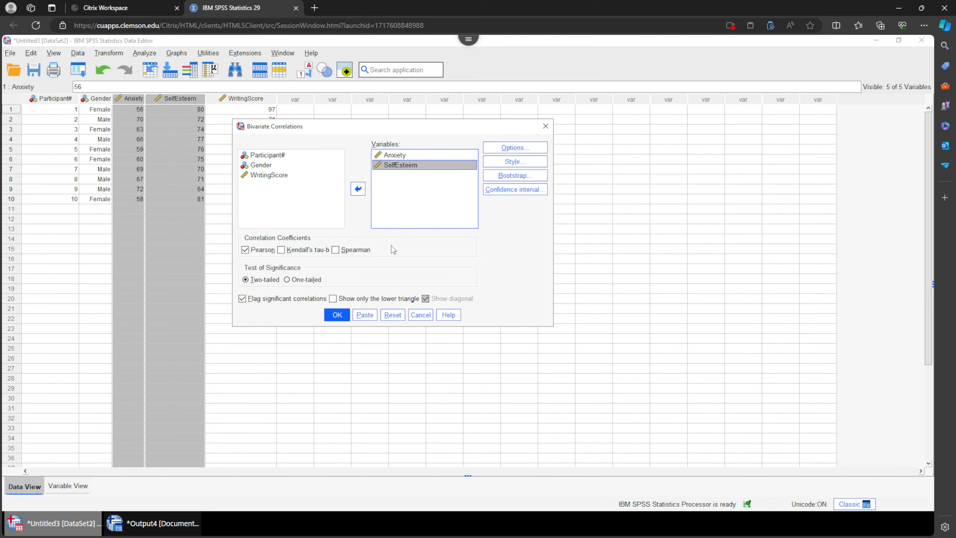
pyautogui.click(420, 314)
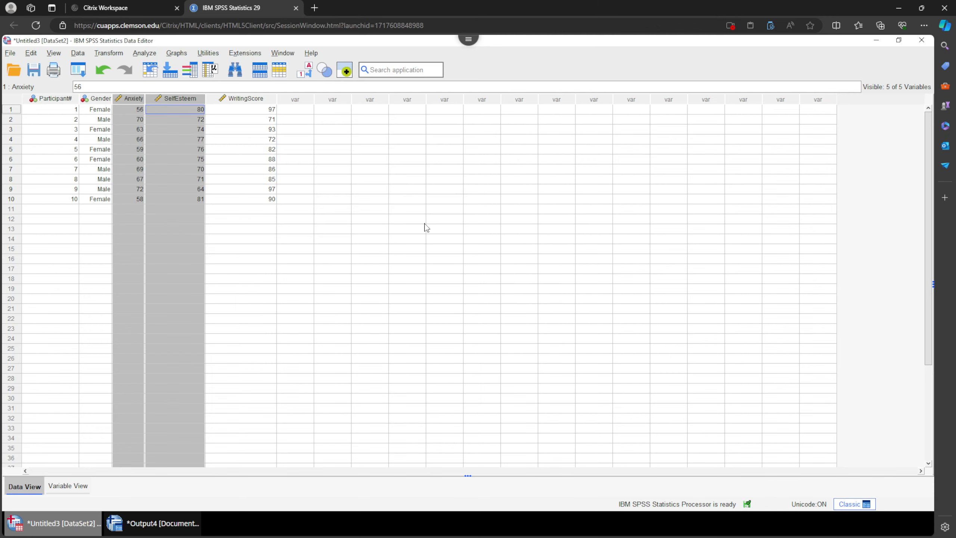
pyautogui.click(270, 229)
pyautogui.moveTo(102, 100); pyautogui.dragTo(239, 102)
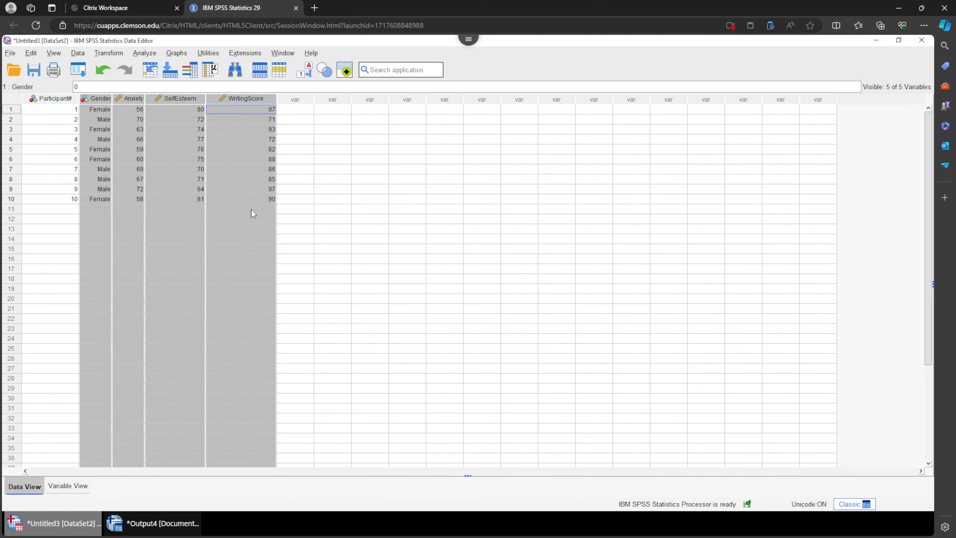
pyautogui.click(335, 111)
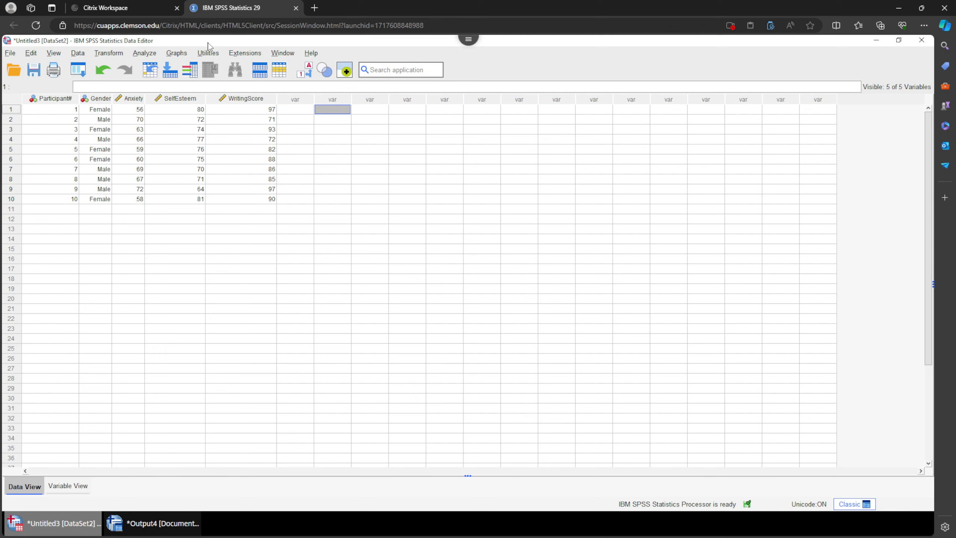
# Open Bivariate Correlations and add Gender, Anxiety, SelfEsteem and WritingScore to the variables list.
pyautogui.click(146, 54)
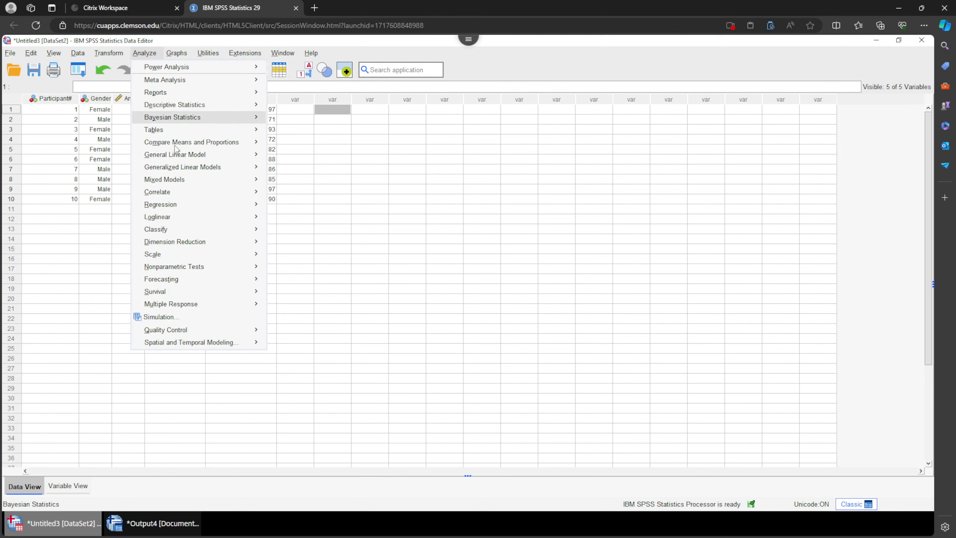
pyautogui.moveTo(205, 196)
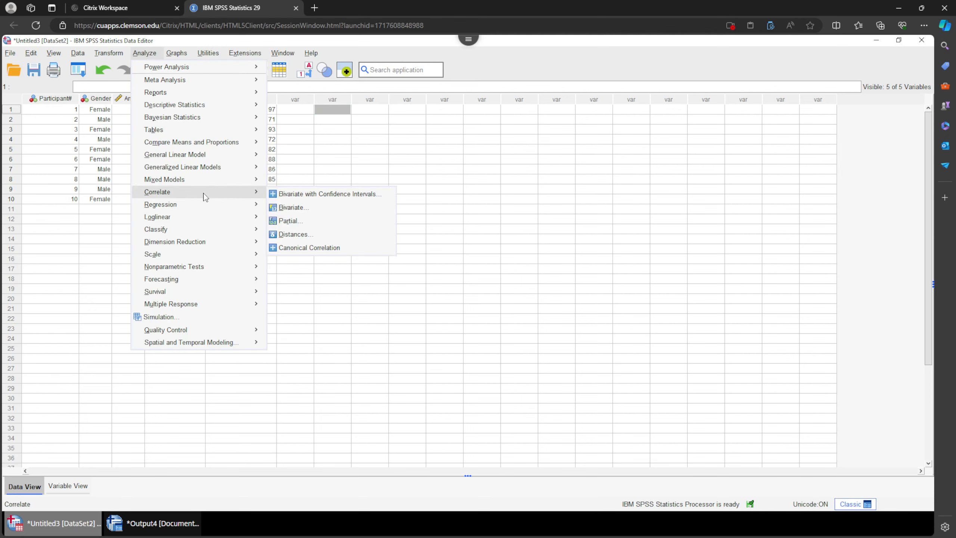
pyautogui.click(318, 210)
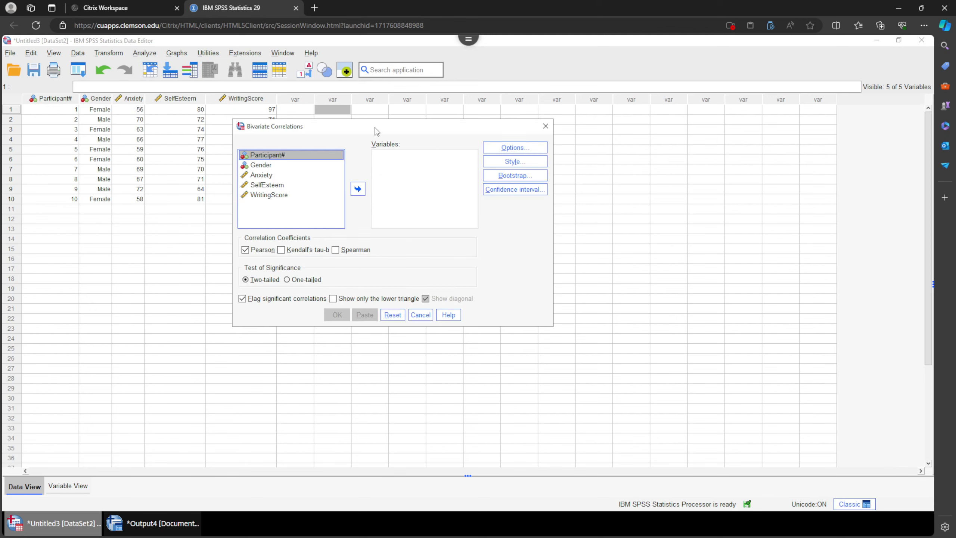
pyautogui.click(248, 183)
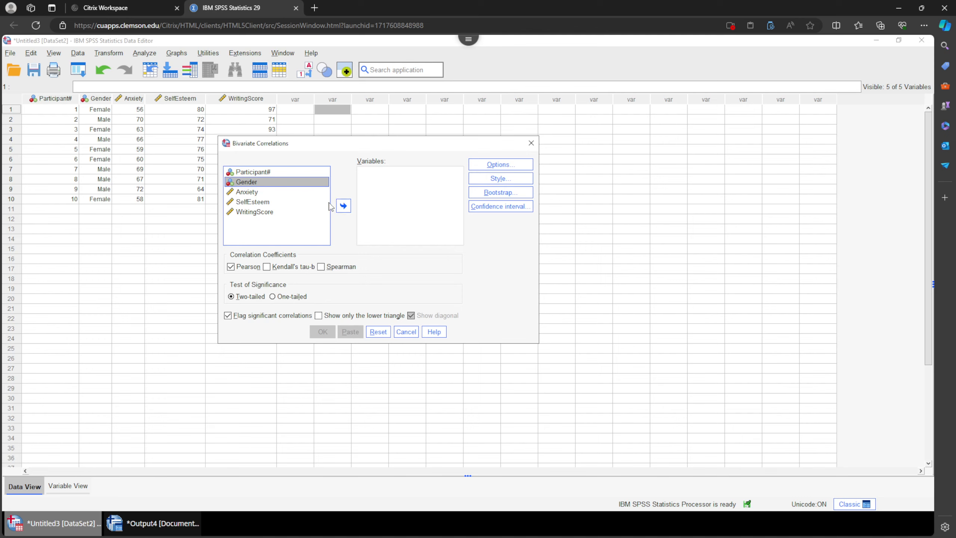
pyautogui.click(343, 206)
pyautogui.click(248, 182)
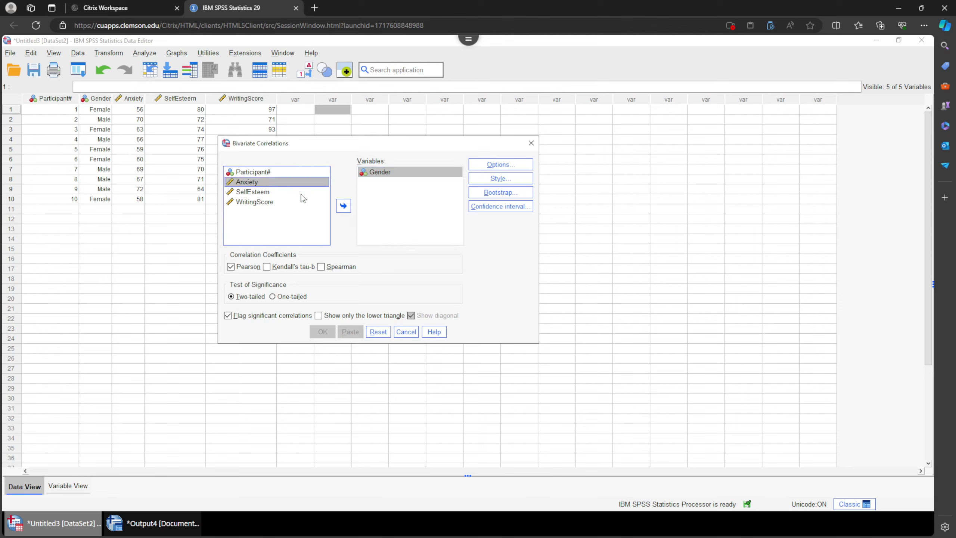
pyautogui.click(343, 210)
pyautogui.click(258, 182)
pyautogui.click(343, 206)
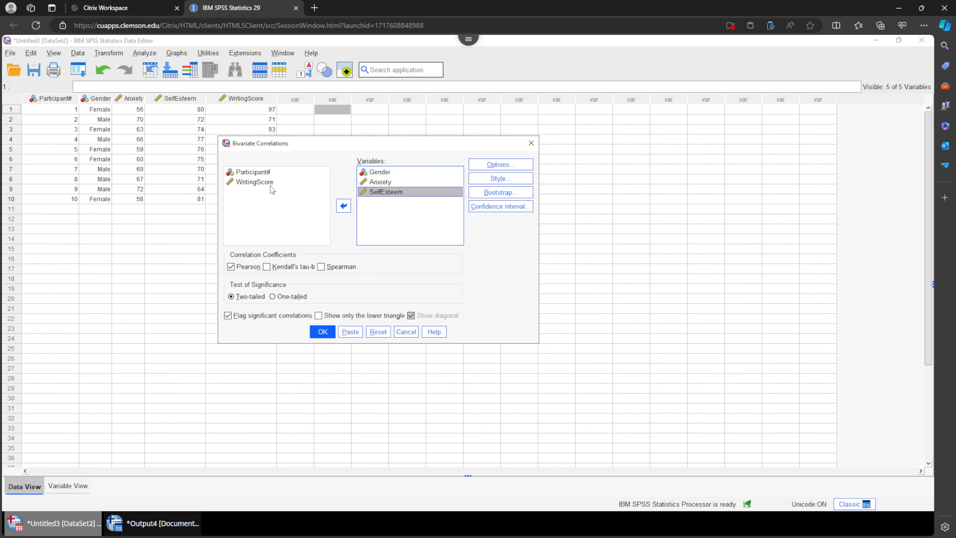
pyautogui.click(254, 182)
pyautogui.click(343, 205)
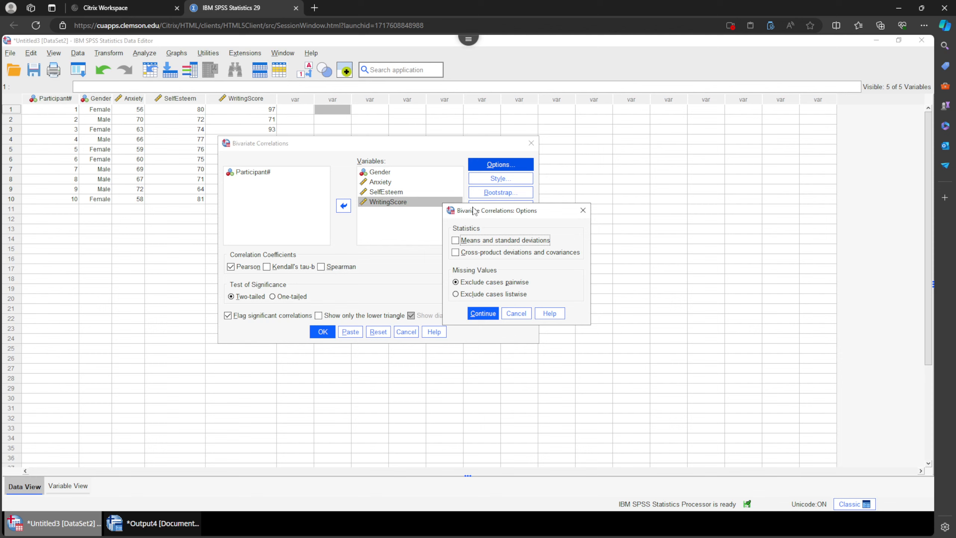
# Run the Pearson bivariate correlation with two-tailed significance on the four selected variables.
pyautogui.click(456, 242)
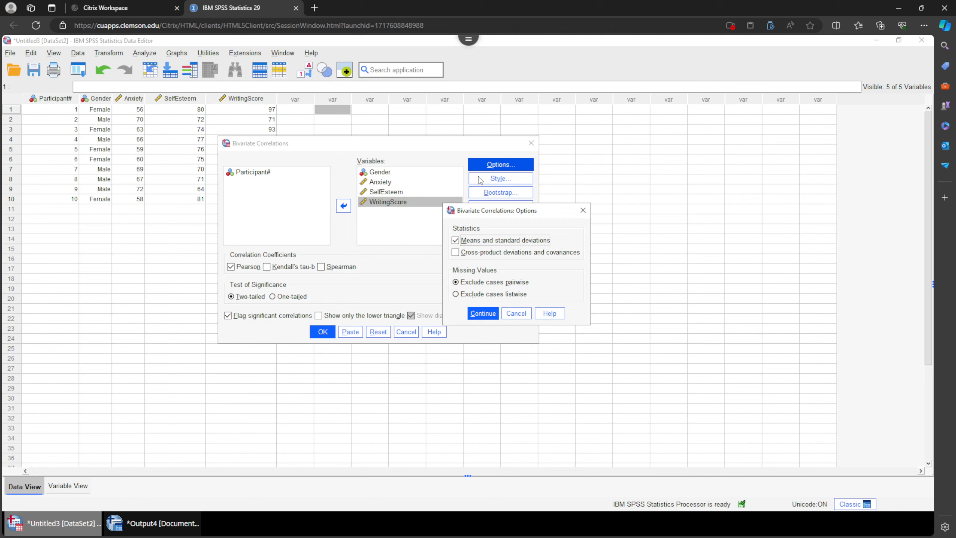
pyautogui.click(459, 240)
pyautogui.click(523, 316)
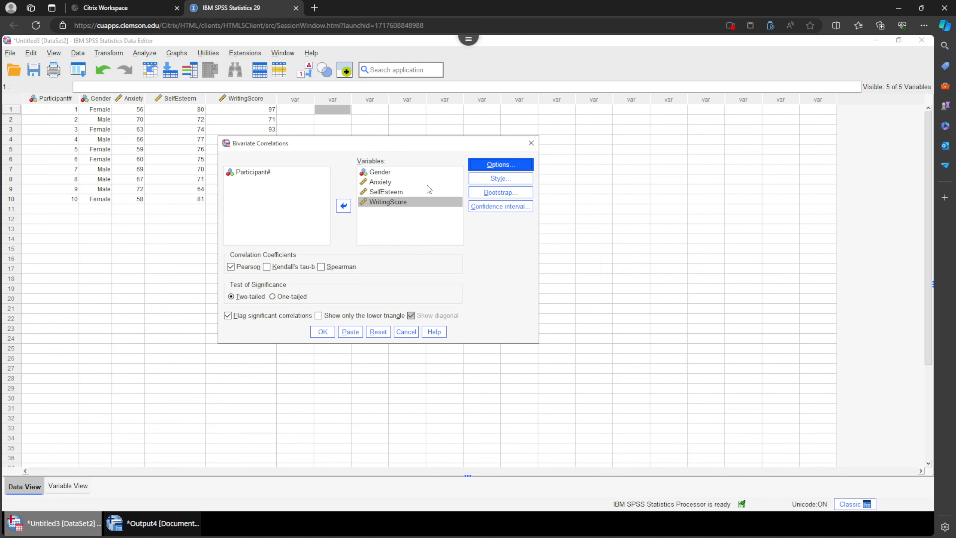
pyautogui.click(320, 332)
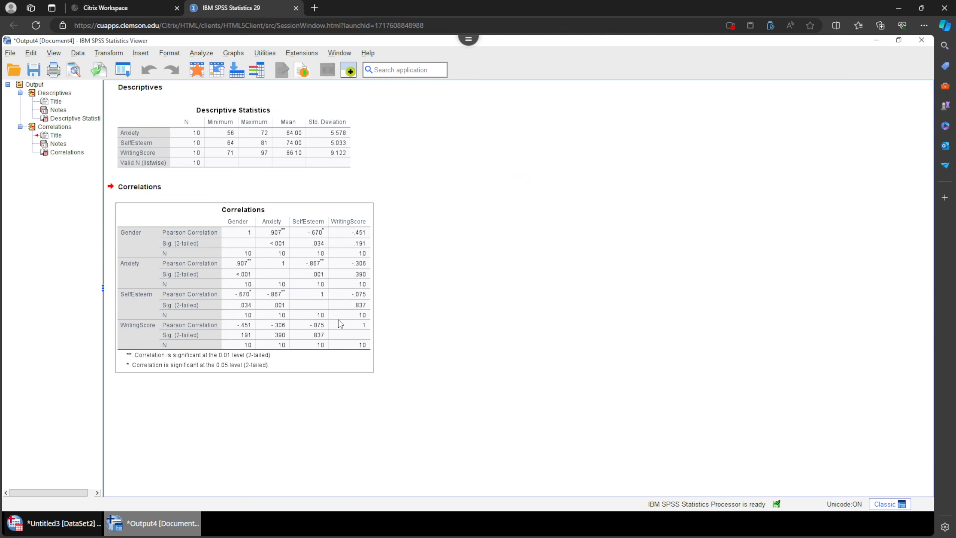
# Open the Correlations table for editing and examine the Anxiety and SelfEsteem correlation cells.
pyautogui.click(290, 219)
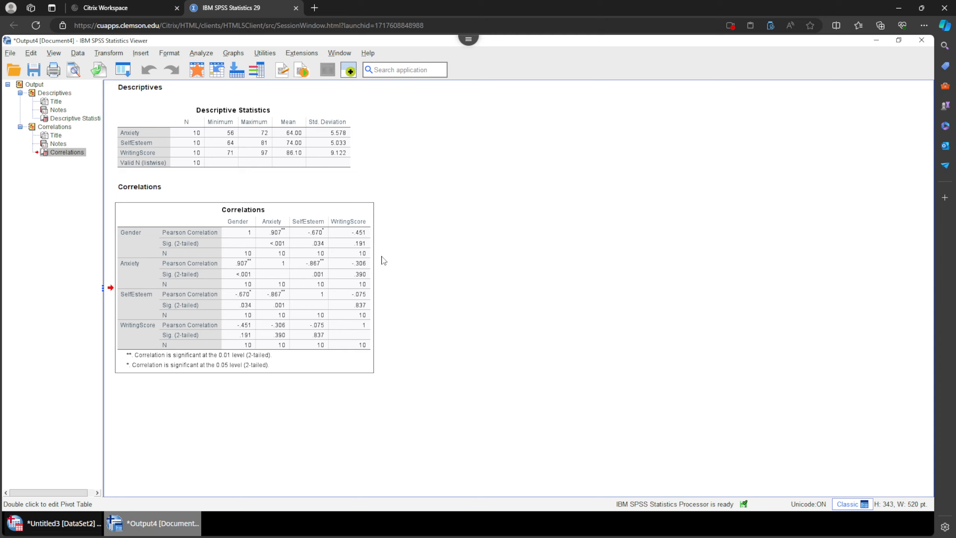
pyautogui.doubleClick(295, 282)
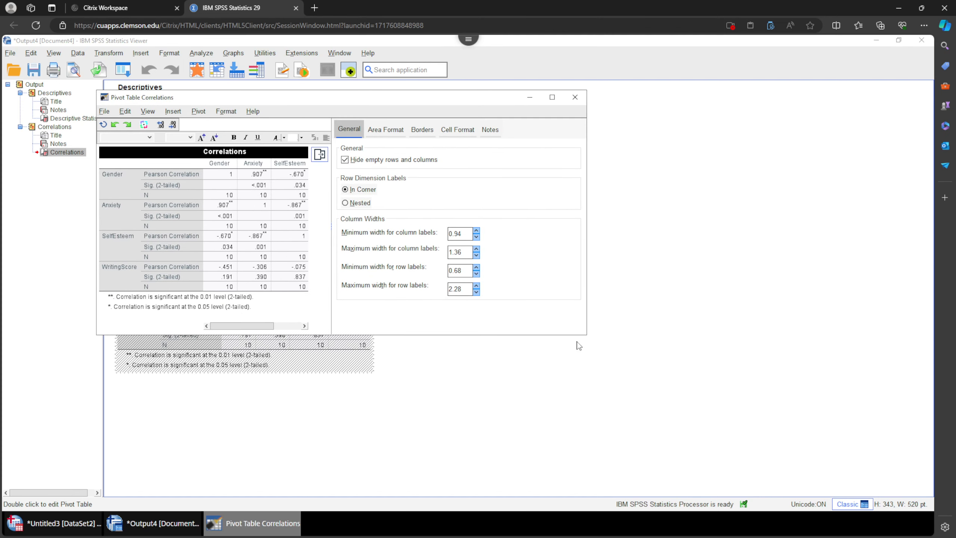
pyautogui.moveTo(586, 335); pyautogui.dragTo(795, 411)
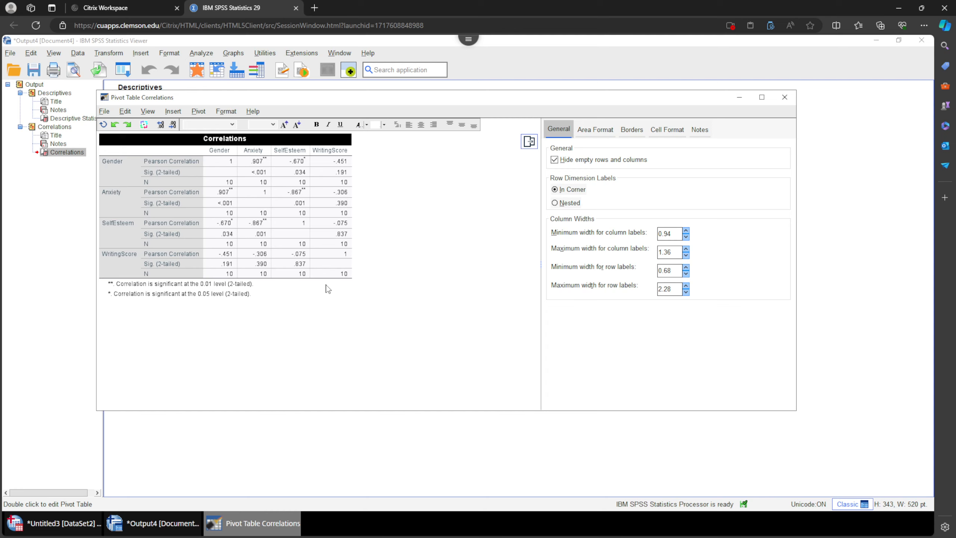
pyautogui.click(115, 168)
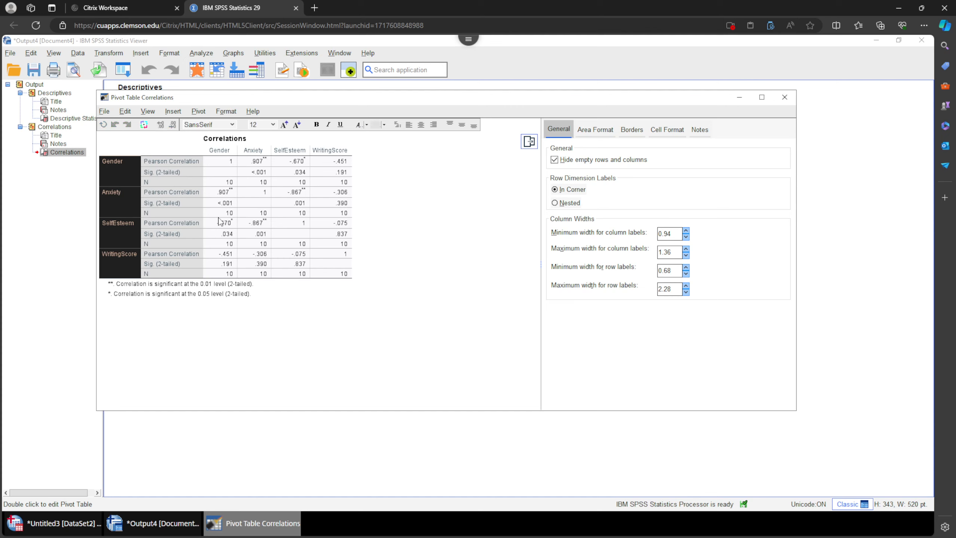
pyautogui.moveTo(219, 153); pyautogui.dragTo(330, 152)
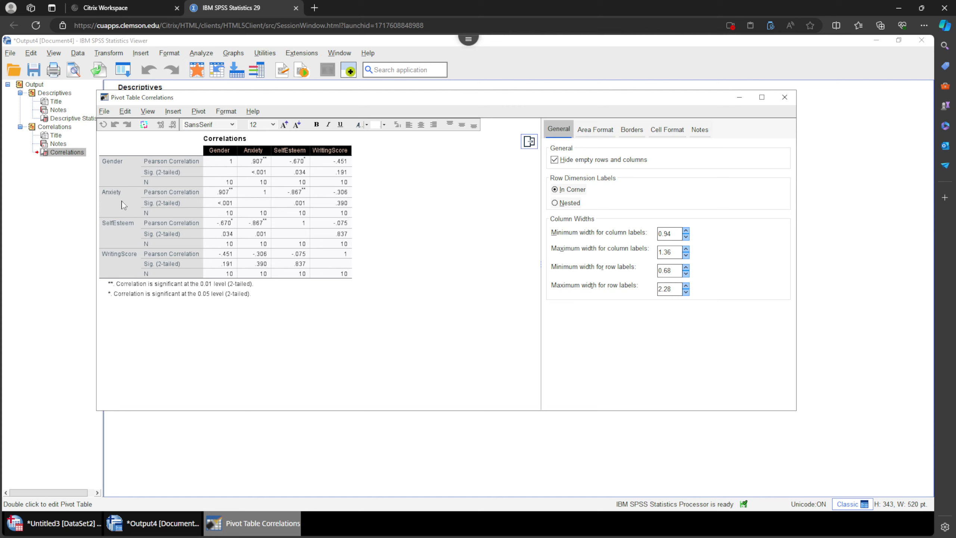
pyautogui.moveTo(122, 202); pyautogui.dragTo(342, 208)
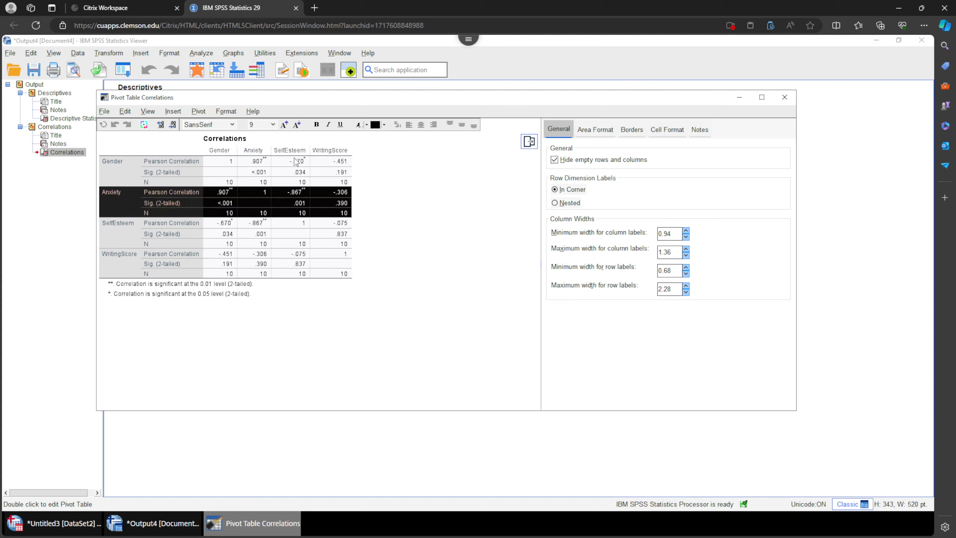
pyautogui.moveTo(297, 151); pyautogui.dragTo(308, 261)
pyautogui.moveTo(290, 192); pyautogui.dragTo(299, 212)
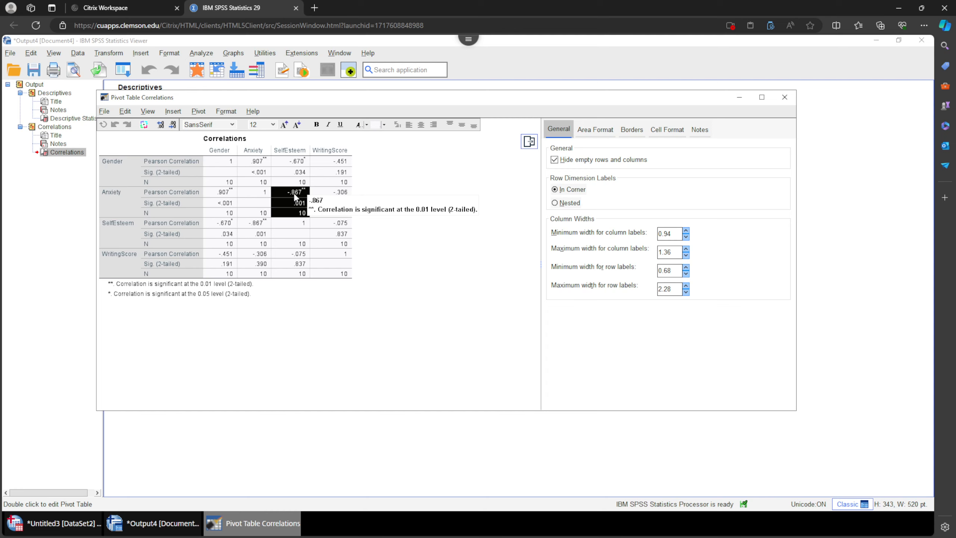
pyautogui.click(258, 152)
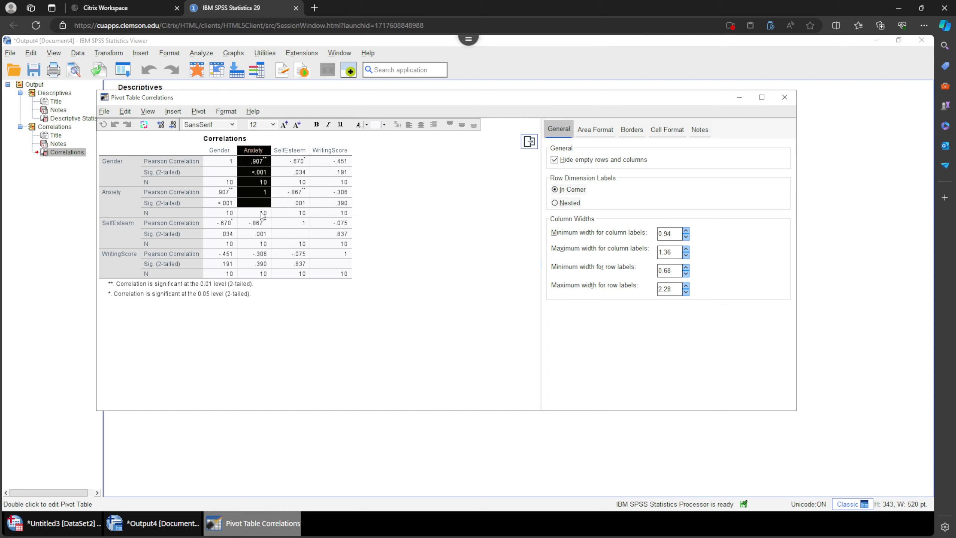
pyautogui.click(112, 237)
pyautogui.moveTo(256, 223); pyautogui.dragTo(256, 247)
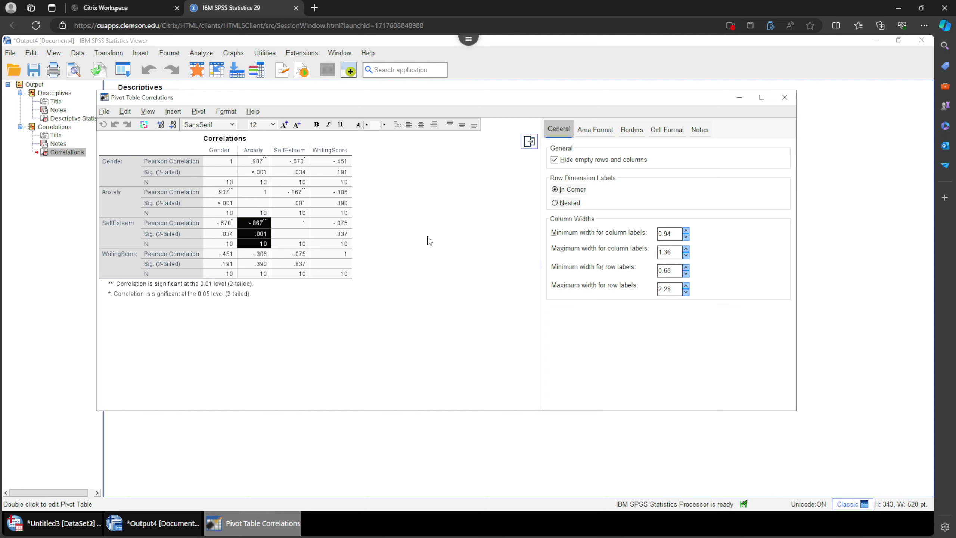
pyautogui.moveTo(295, 192); pyautogui.dragTo(263, 244)
pyautogui.moveTo(266, 229)
# Switch to Paint and sketch arrows and minus and plus signs illustrating negative and positive correlations.
pyautogui.hotkey('alt', 'Tab')
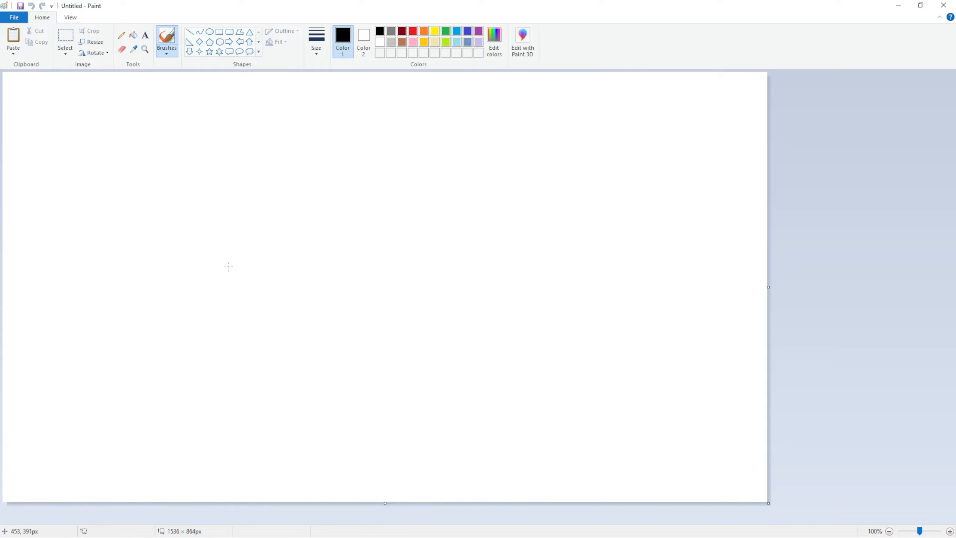
pyautogui.moveTo(146, 258)
pyautogui.mouseDown()
pyautogui.moveTo(137, 162)
pyautogui.moveTo(126, 168)
pyautogui.moveTo(146, 171)
pyautogui.mouseUp()
pyautogui.moveTo(213, 158)
pyautogui.mouseDown()
pyautogui.moveTo(213, 238)
pyautogui.moveTo(205, 228)
pyautogui.moveTo(229, 229)
pyautogui.moveTo(212, 242)
pyautogui.mouseUp()
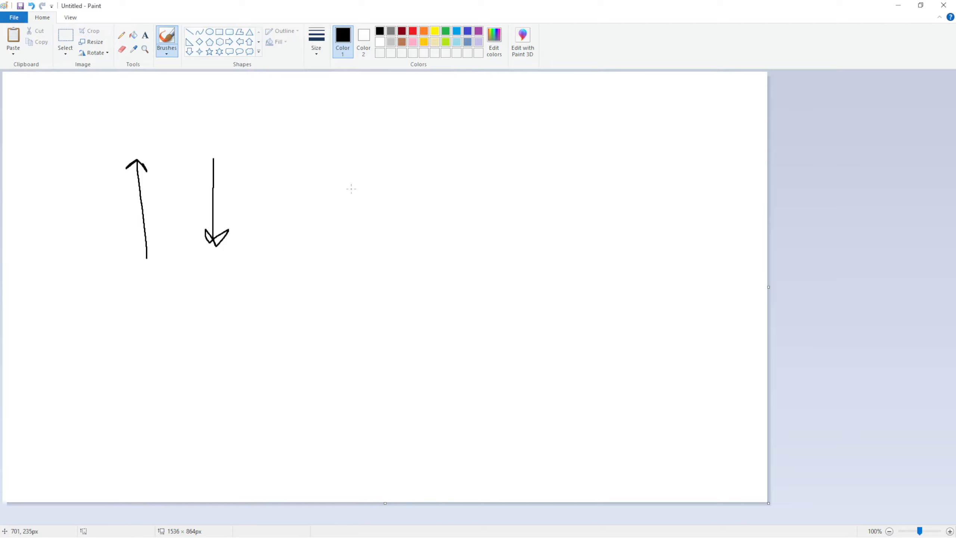
pyautogui.moveTo(322, 194); pyautogui.dragTo(370, 194)
pyautogui.moveTo(144, 395)
pyautogui.mouseDown()
pyautogui.moveTo(148, 313)
pyautogui.moveTo(133, 323)
pyautogui.moveTo(164, 326)
pyautogui.moveTo(154, 314)
pyautogui.mouseUp()
pyautogui.moveTo(221, 312); pyautogui.dragTo(219, 402)
pyautogui.moveTo(219, 310)
pyautogui.mouseDown()
pyautogui.moveTo(186, 330)
pyautogui.moveTo(227, 309)
pyautogui.moveTo(238, 330)
pyautogui.mouseUp()
pyautogui.moveTo(326, 347); pyautogui.dragTo(375, 344)
pyautogui.moveTo(351, 323); pyautogui.dragTo(353, 370)
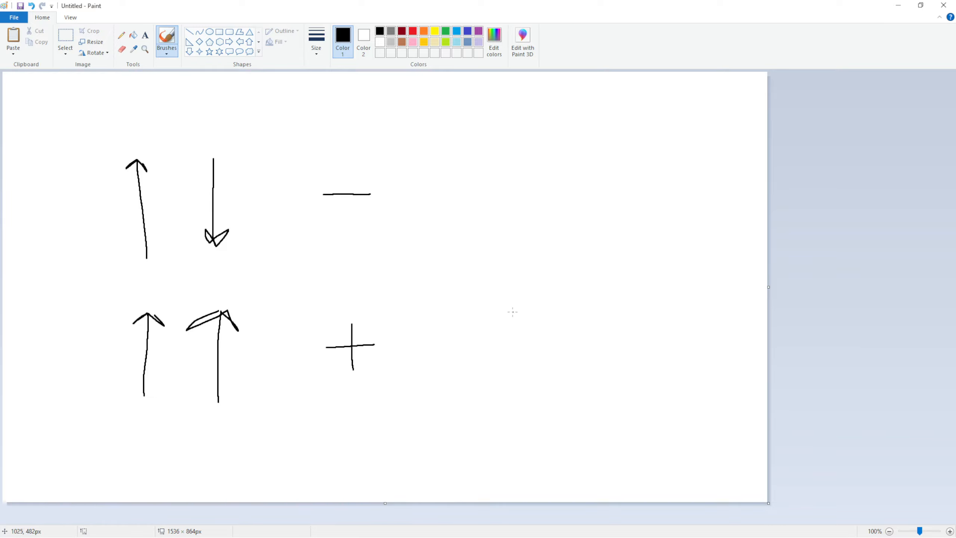
pyautogui.moveTo(506, 311); pyautogui.dragTo(512, 395)
pyautogui.moveTo(535, 361); pyautogui.dragTo(514, 396)
pyautogui.moveTo(579, 305); pyautogui.dragTo(584, 388)
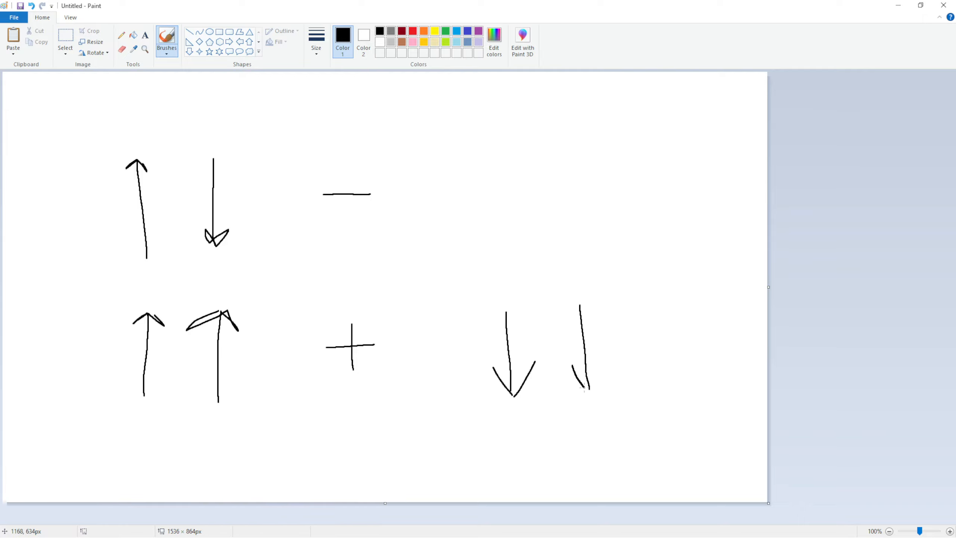
pyautogui.moveTo(607, 354); pyautogui.dragTo(589, 393)
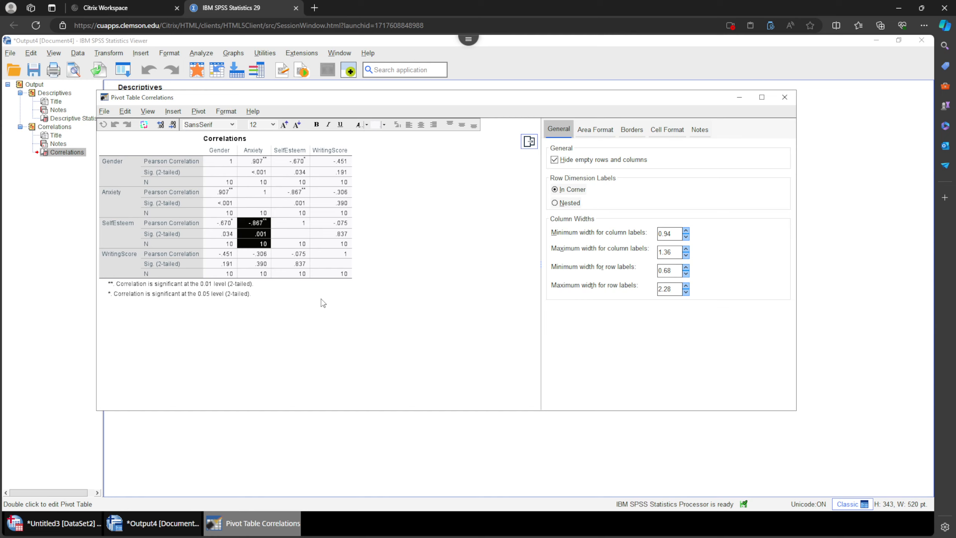
# Select the Anxiety–SelfEsteem Pearson correlation cell in the Correlations table.
pyautogui.click(256, 225)
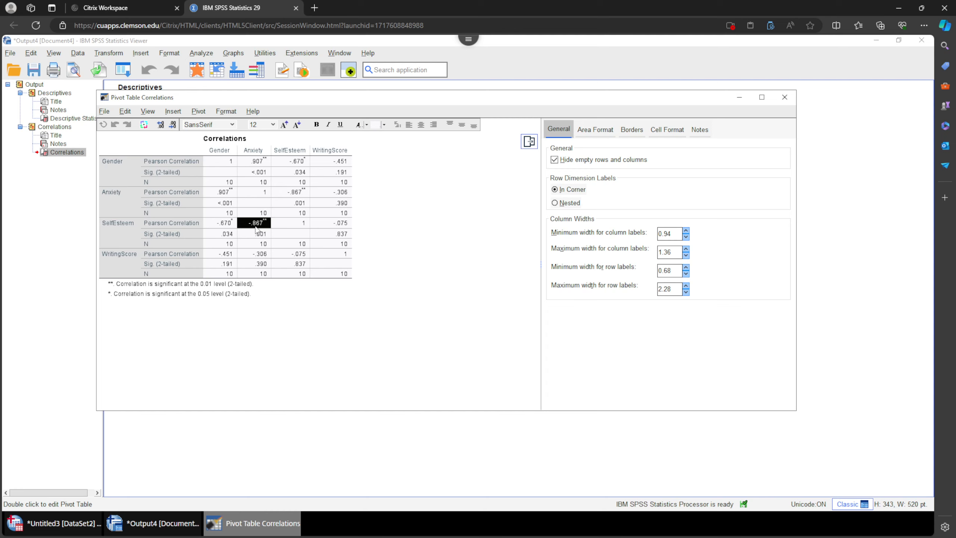
# Examine the Anxiety column's correlation and significance cells in the Correlations table.
pyautogui.moveTo(254, 227)
pyautogui.click(261, 235)
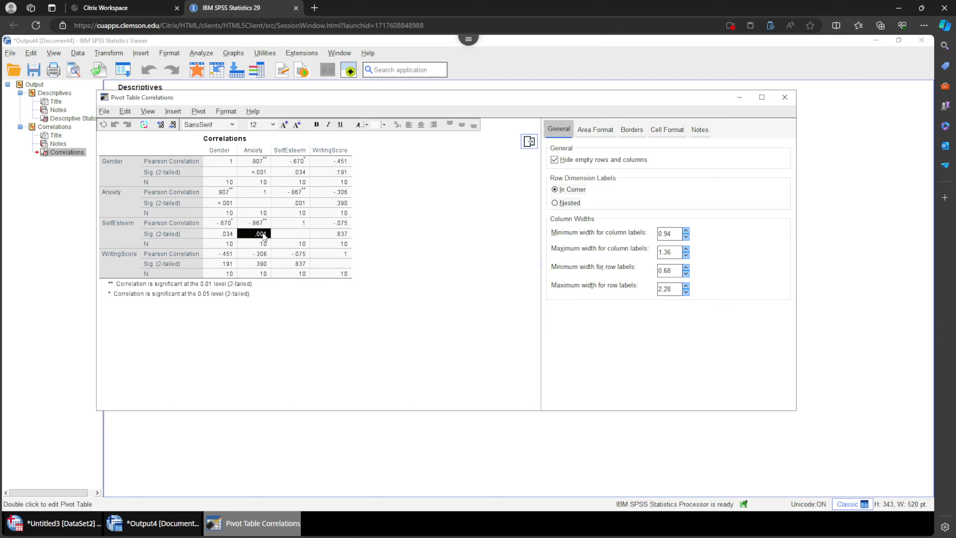
pyautogui.click(250, 223)
pyautogui.click(246, 233)
pyautogui.click(247, 224)
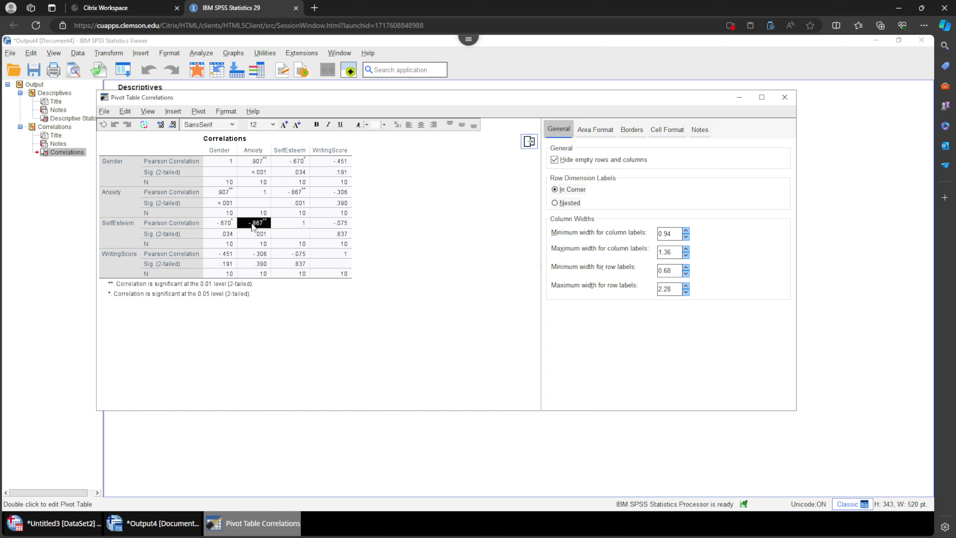
pyautogui.click(249, 237)
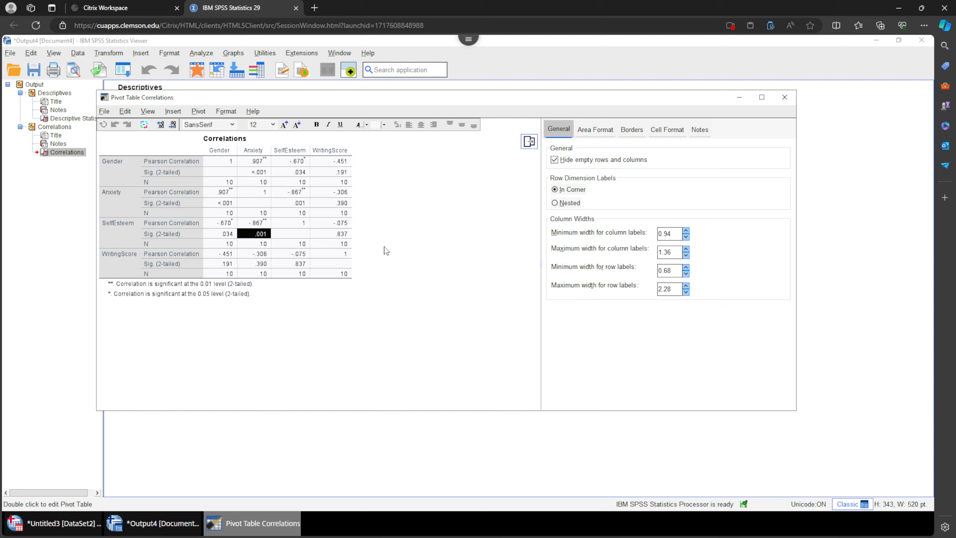
pyautogui.click(187, 142)
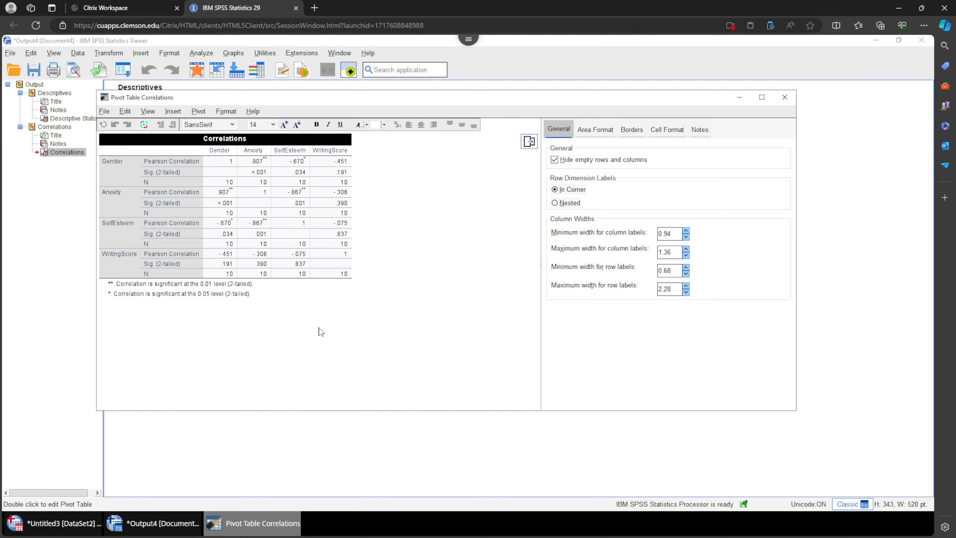
pyautogui.keyDown('ctrl'); pyautogui.keyDown('alt'); pyautogui.click(259, 152); pyautogui.keyUp('alt'); pyautogui.keyUp('ctrl')
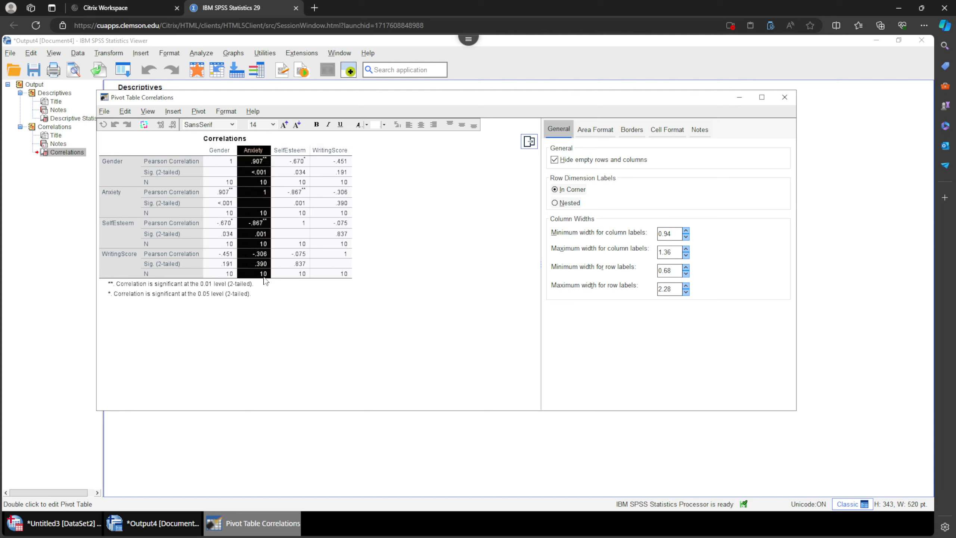
pyautogui.moveTo(129, 265); pyautogui.dragTo(260, 278)
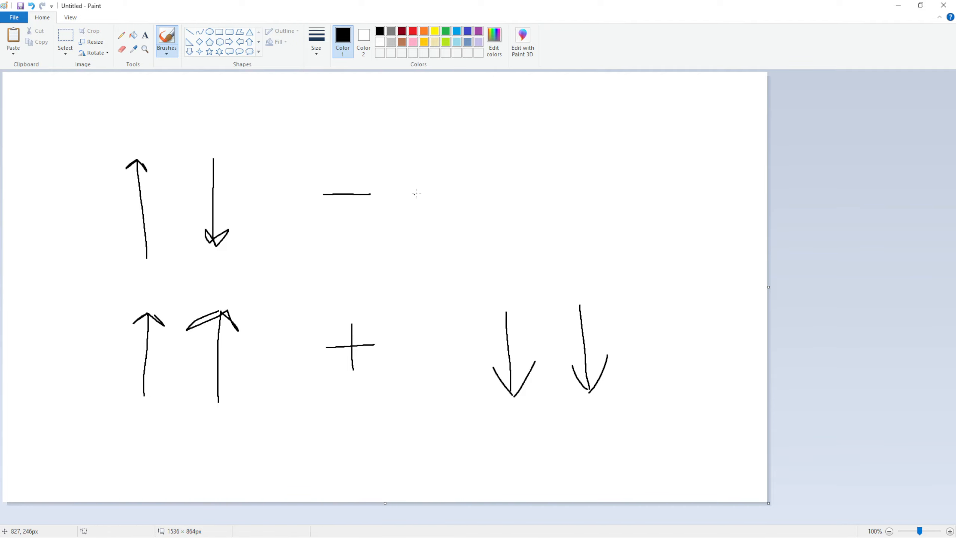
pyautogui.click(898, 6)
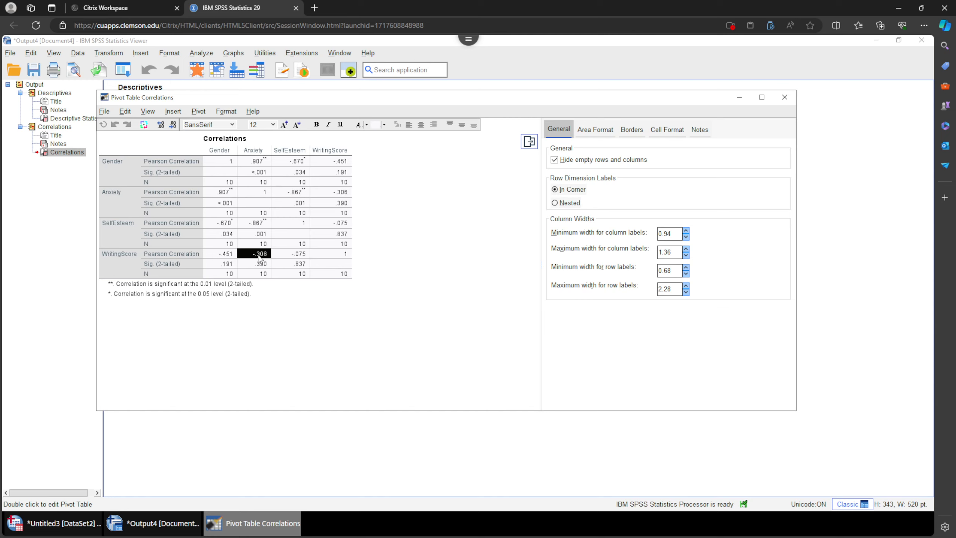
# Inspect the Anxiety–WritingScore and Gender–SelfEsteem cells of the Correlations table.
pyautogui.click(264, 264)
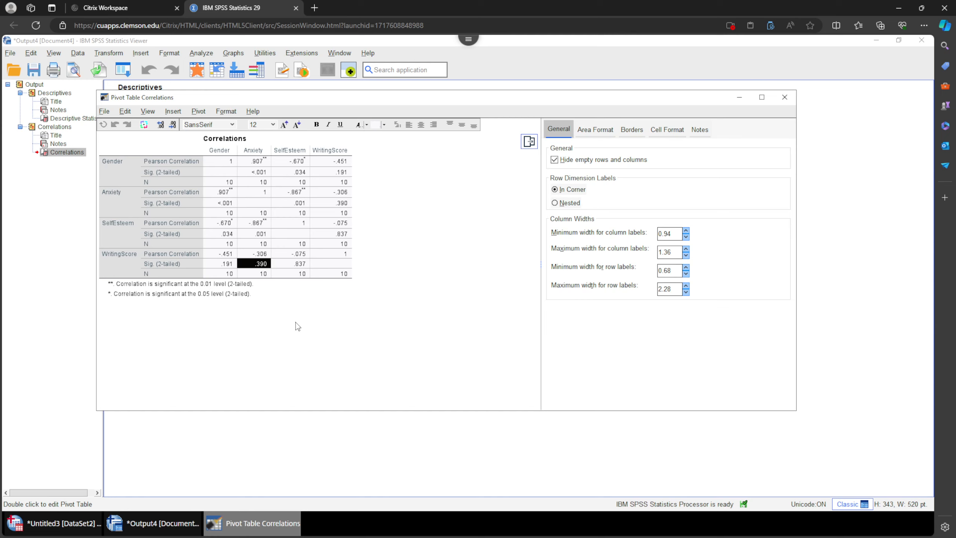
pyautogui.click(222, 151)
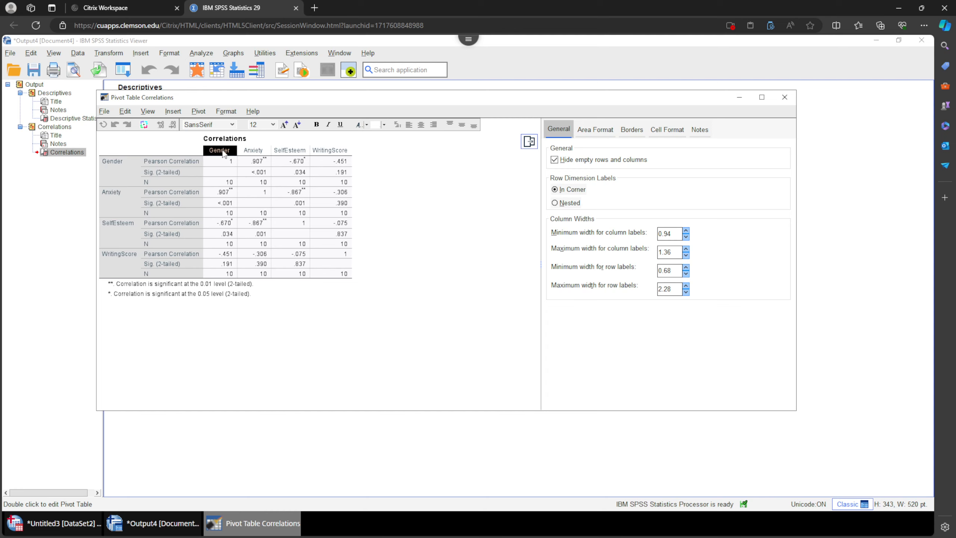
pyautogui.click(119, 241)
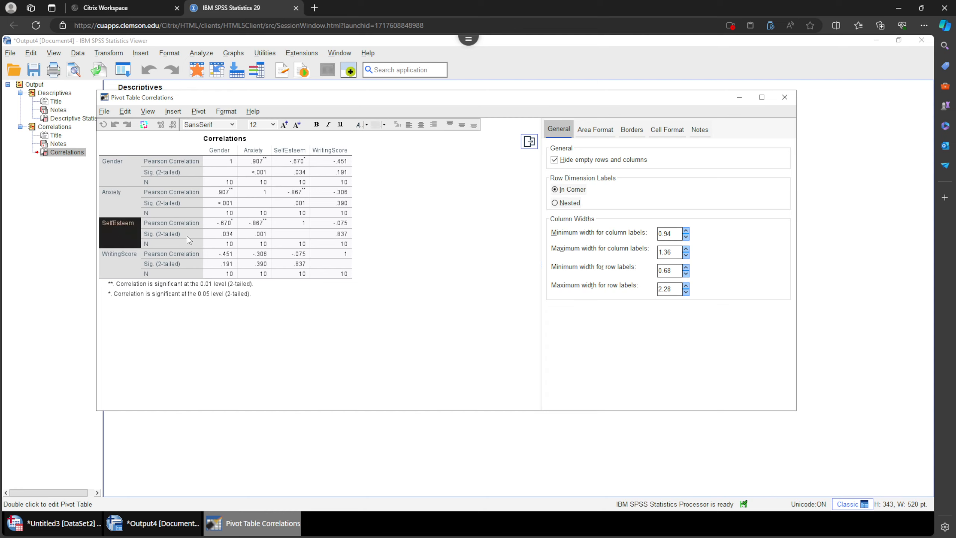
pyautogui.moveTo(226, 153); pyautogui.dragTo(227, 274)
pyautogui.click(130, 233)
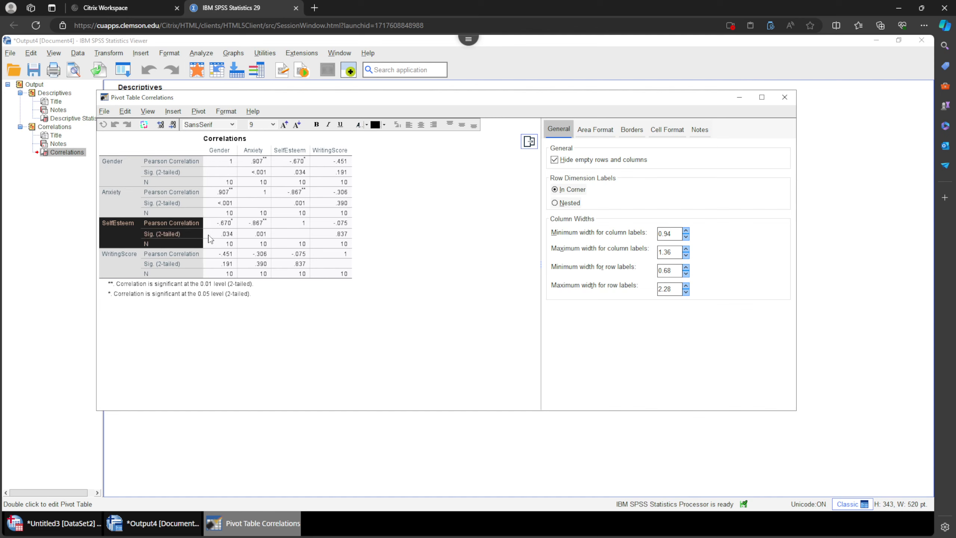
pyautogui.moveTo(223, 223); pyautogui.dragTo(218, 243)
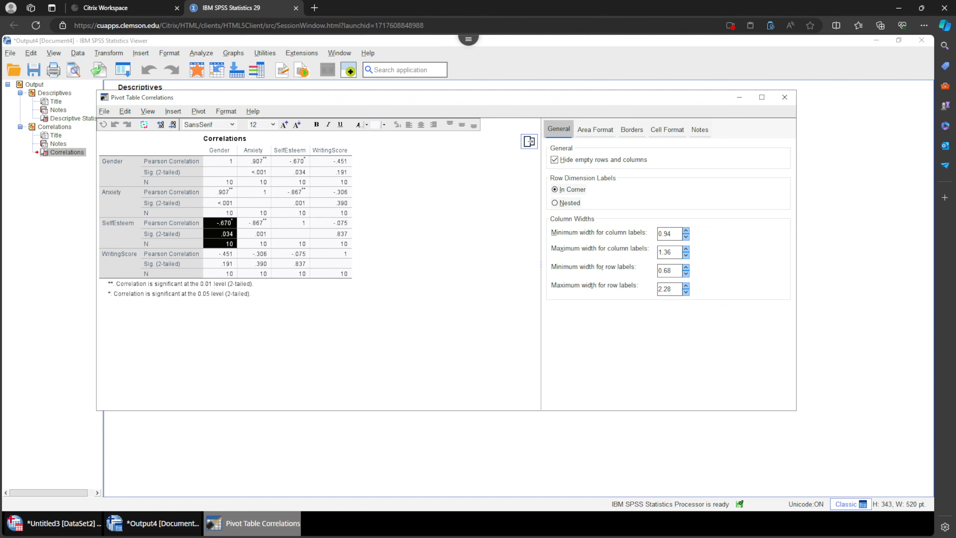
# Toggle value labels in the Data Editor to compare Gender codes 0 and 1 with Female and Male.
pyautogui.click(68, 527)
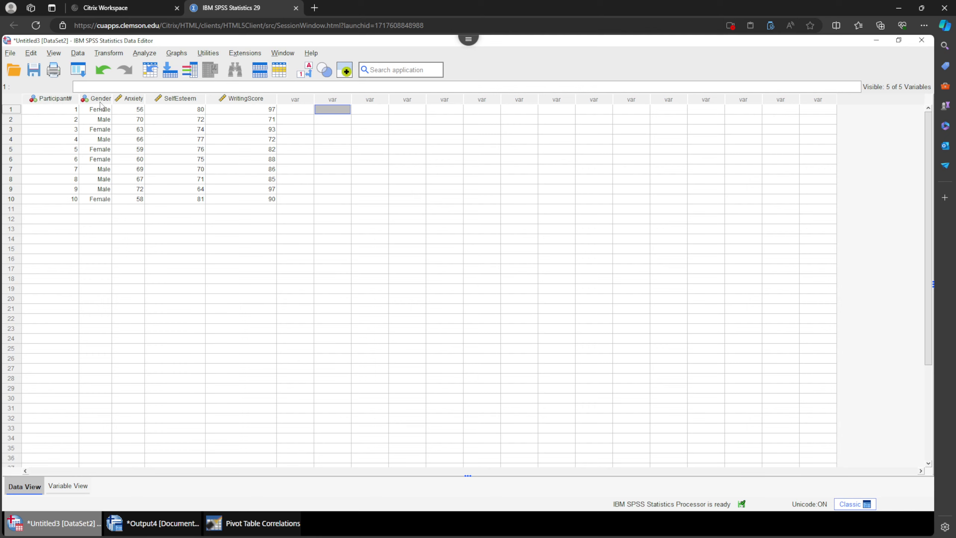
pyautogui.click(304, 73)
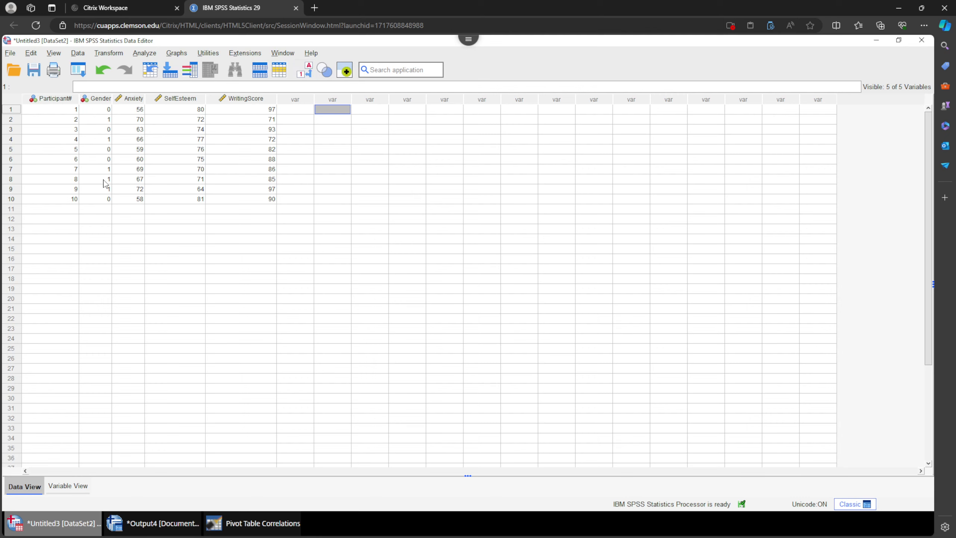
pyautogui.click(104, 110)
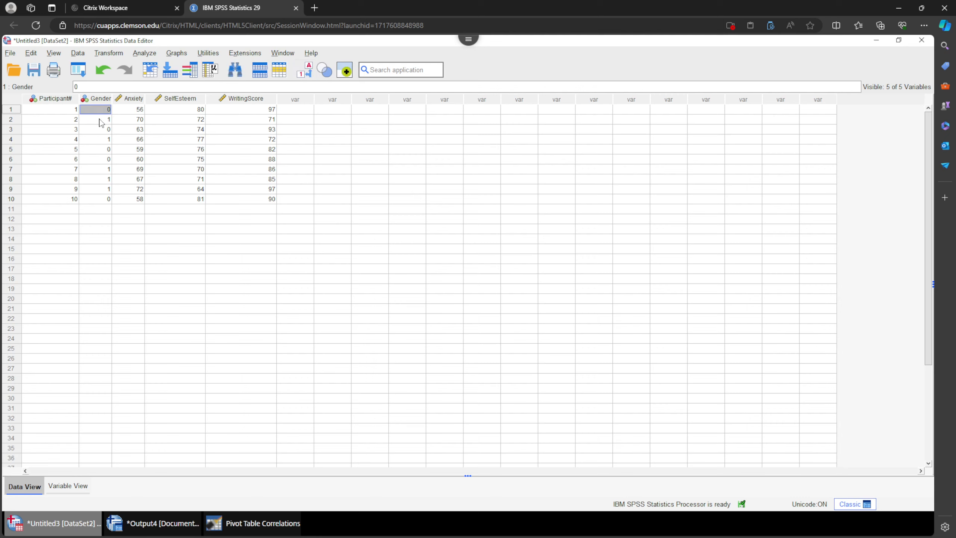
pyautogui.click(102, 121)
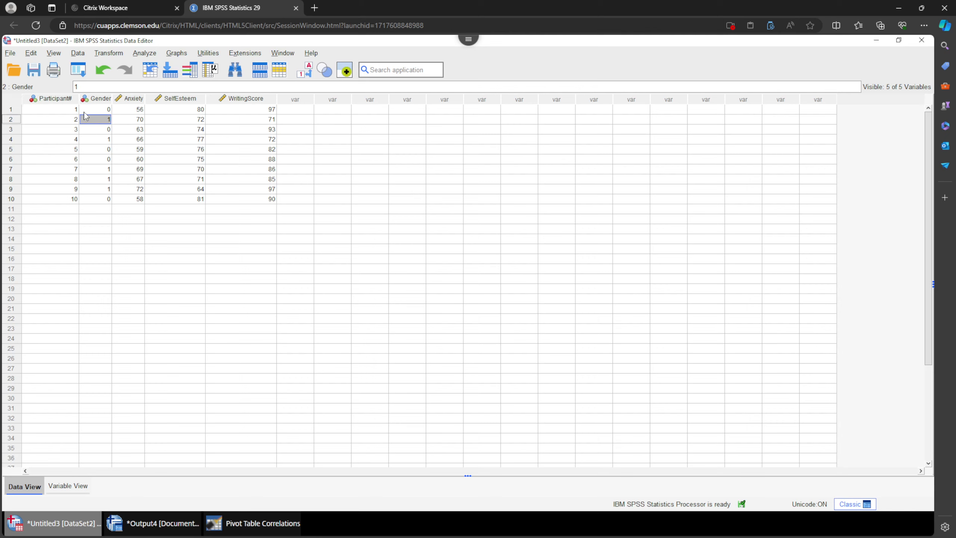
pyautogui.click(100, 110)
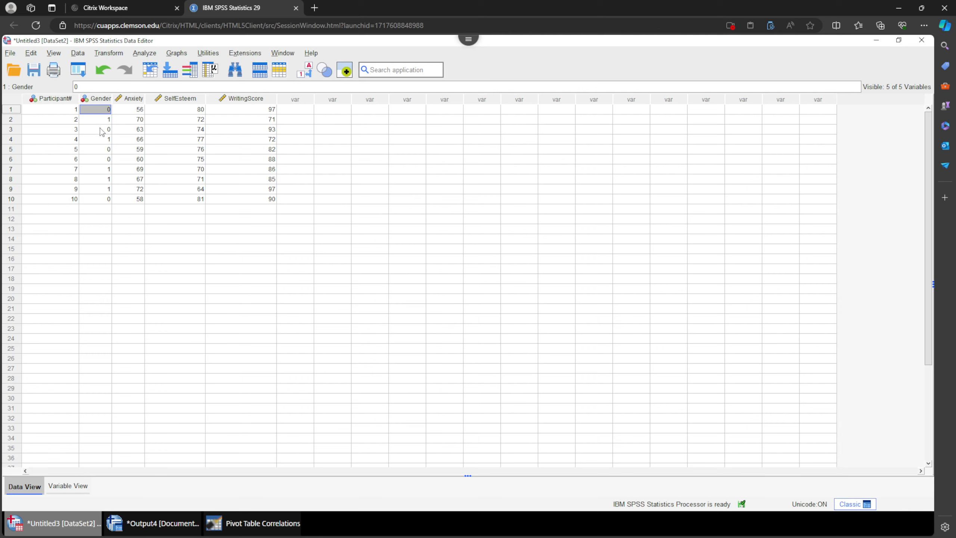
pyautogui.click(304, 72)
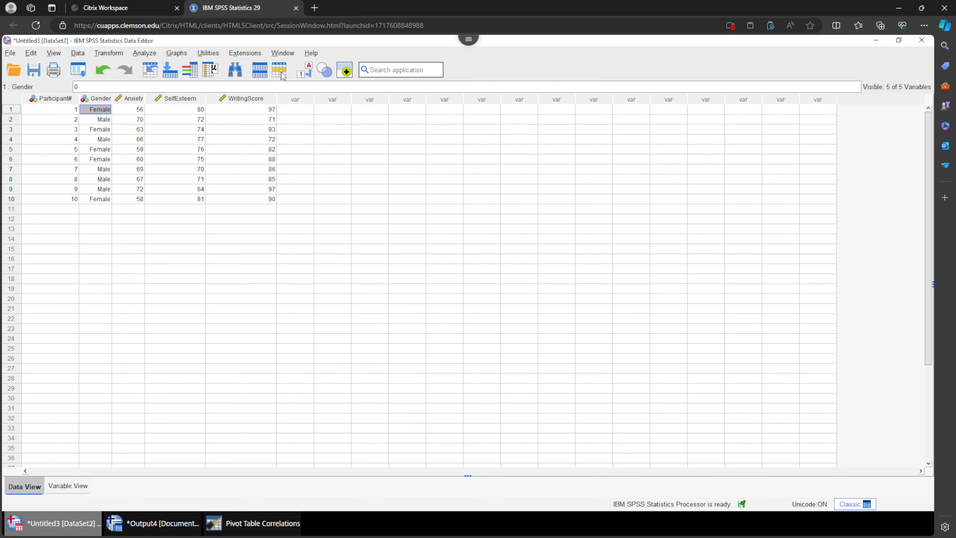
pyautogui.click(100, 119)
pyautogui.click(304, 73)
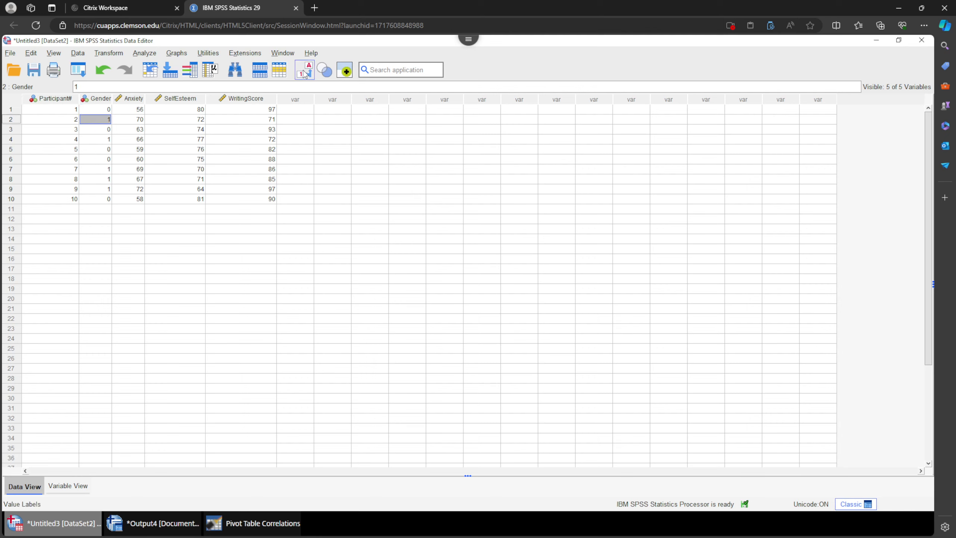
pyautogui.click(304, 73)
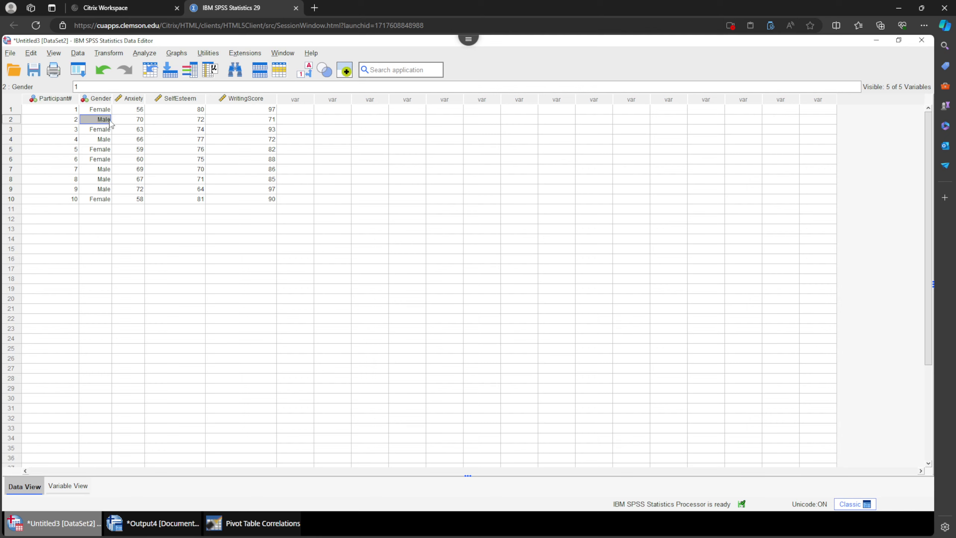
pyautogui.click(304, 73)
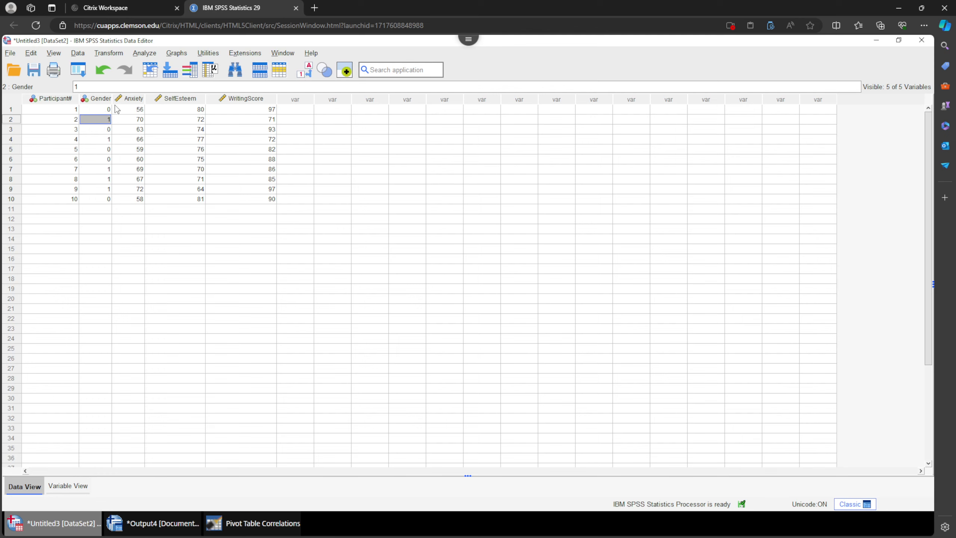
pyautogui.click(302, 73)
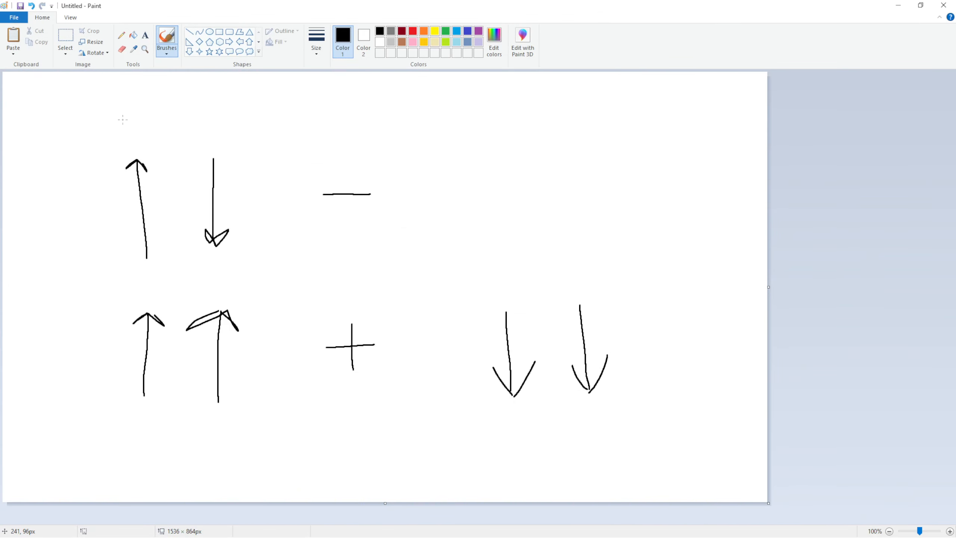
# Label the Paint arrows with F above and M below to illustrate how gender coding affects correlation direction.
pyautogui.moveTo(130, 125)
pyautogui.mouseDown()
pyautogui.moveTo(130, 144)
pyautogui.moveTo(143, 125)
pyautogui.moveTo(139, 134)
pyautogui.mouseUp()
pyautogui.moveTo(204, 275)
pyautogui.mouseDown()
pyautogui.moveTo(222, 261)
pyautogui.moveTo(230, 275)
pyautogui.mouseUp()
pyautogui.hotkey('ctrl', 'z')
pyautogui.moveTo(137, 284)
pyautogui.mouseDown()
pyautogui.moveTo(148, 275)
pyautogui.moveTo(158, 281)
pyautogui.mouseUp()
pyautogui.moveTo(201, 275); pyautogui.dragTo(226, 276)
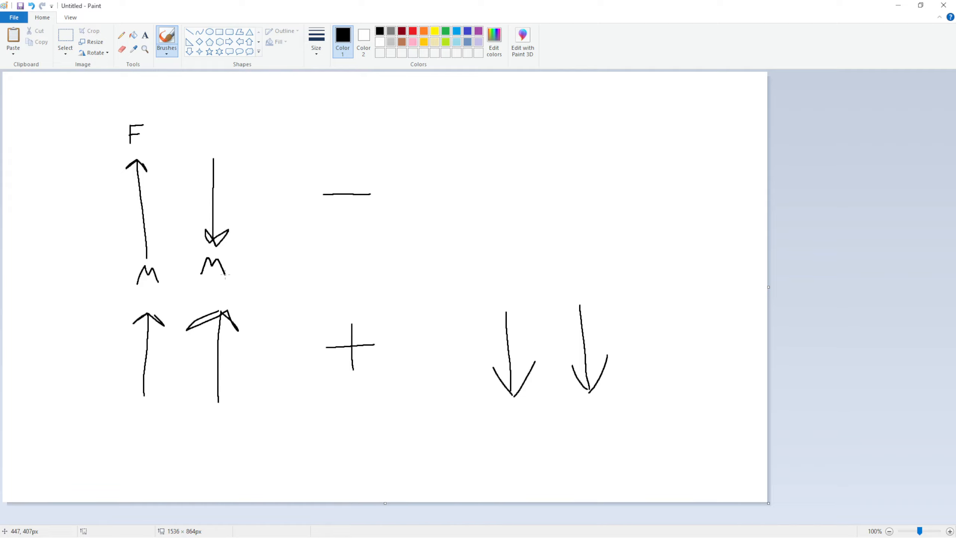
pyautogui.moveTo(208, 126)
pyautogui.mouseDown()
pyautogui.moveTo(210, 142)
pyautogui.moveTo(219, 126)
pyautogui.moveTo(226, 134)
pyautogui.mouseUp()
pyautogui.click(897, 8)
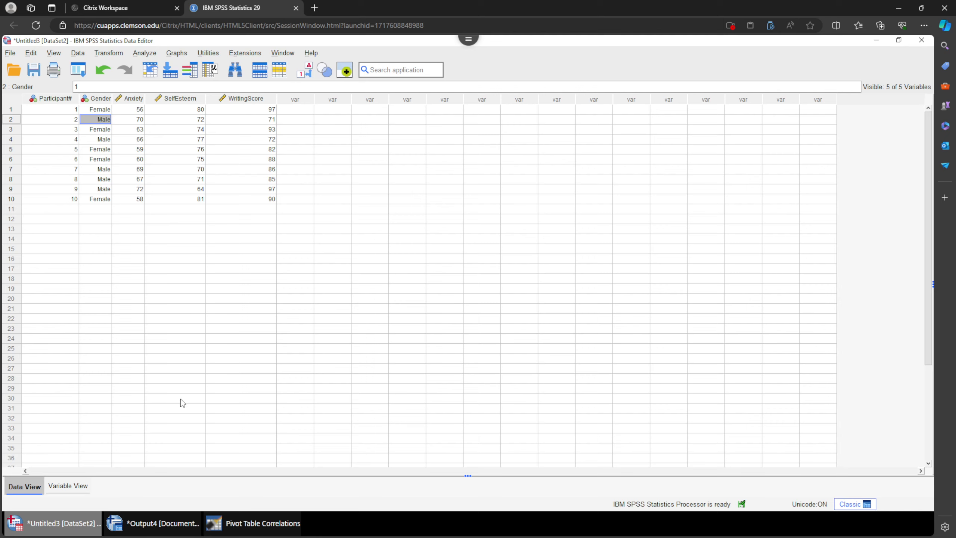
# Reopen the Correlations pivot table and inspect the Gender–SelfEsteem and Gender–WritingScore cells.
pyautogui.click(148, 527)
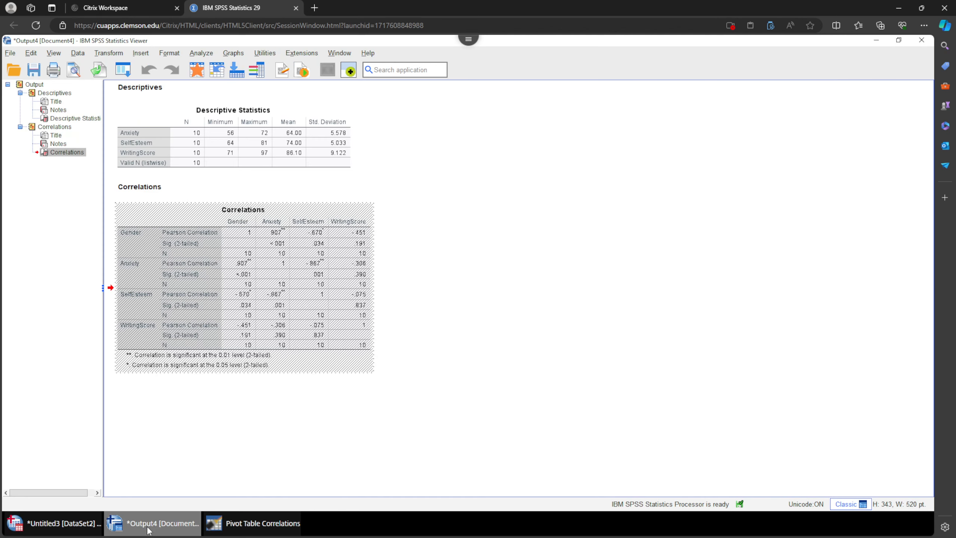
pyautogui.click(249, 529)
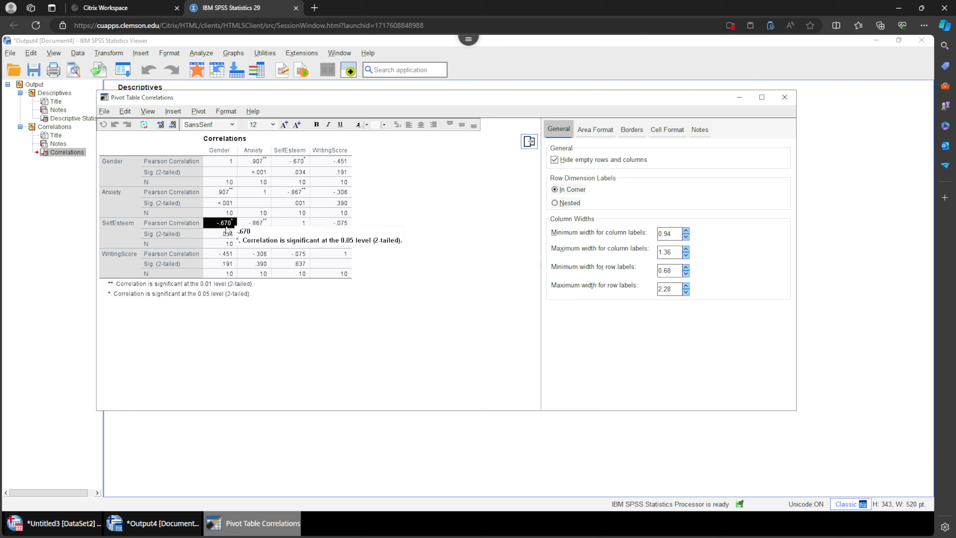
pyautogui.click(218, 234)
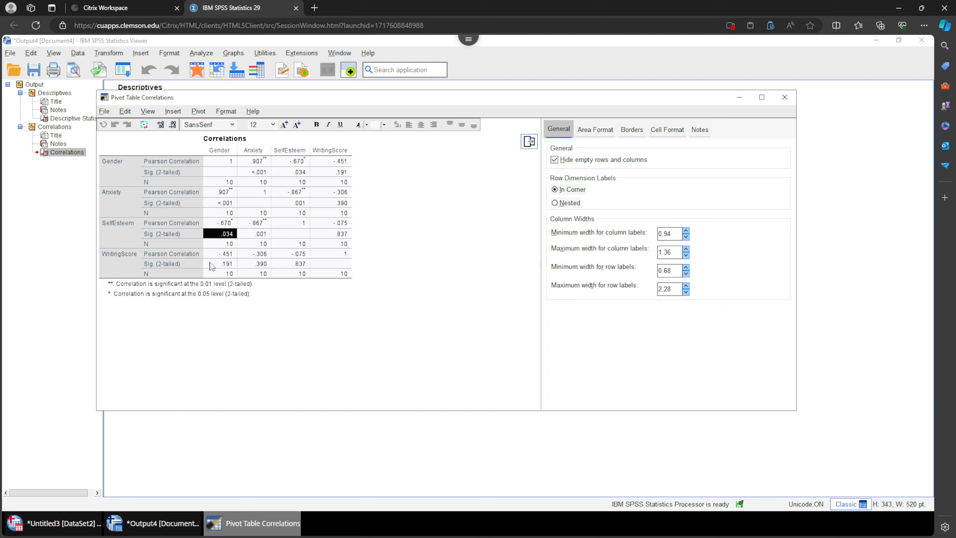
pyautogui.click(202, 138)
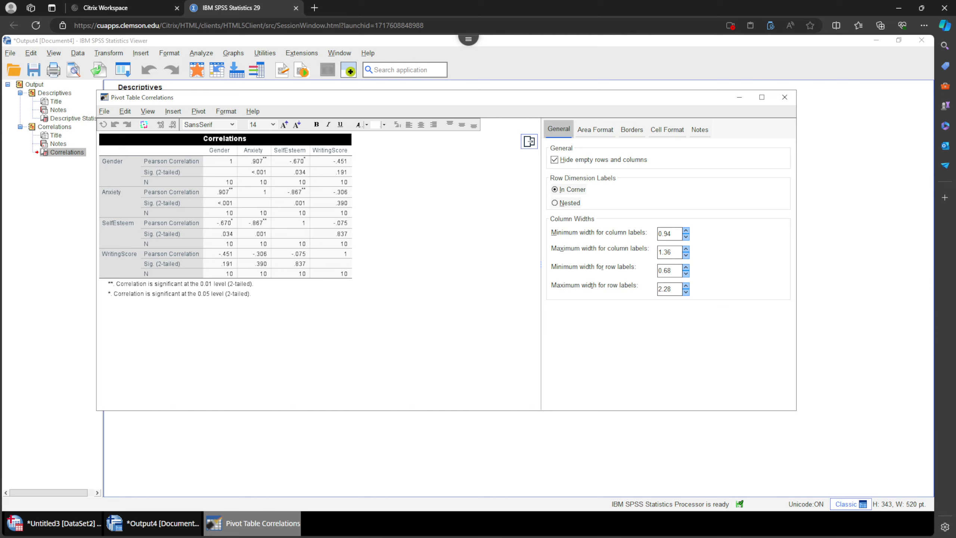
pyautogui.keyDown('ctrl'); pyautogui.keyDown('alt'); pyautogui.click(222, 152); pyautogui.keyUp('alt'); pyautogui.keyUp('ctrl')
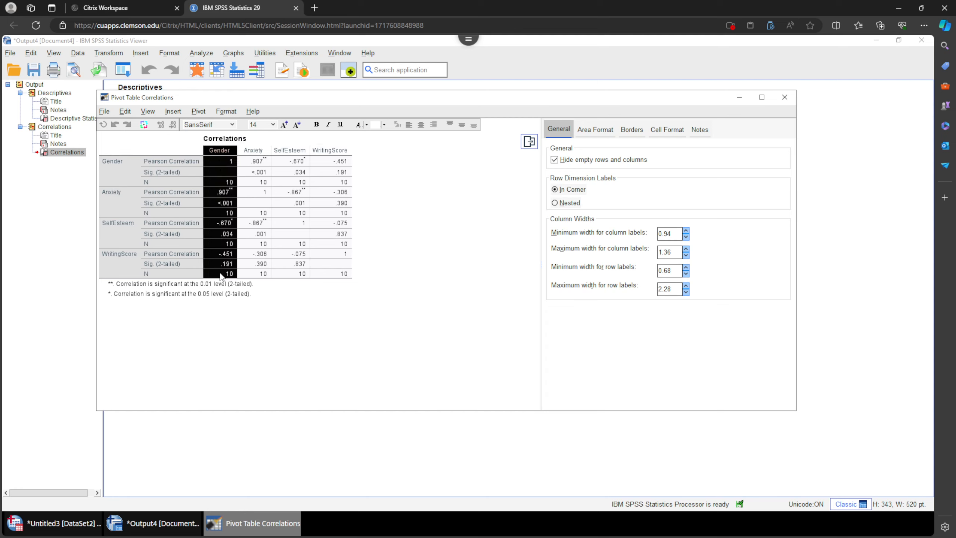
pyautogui.click(120, 267)
pyautogui.moveTo(230, 254); pyautogui.dragTo(225, 275)
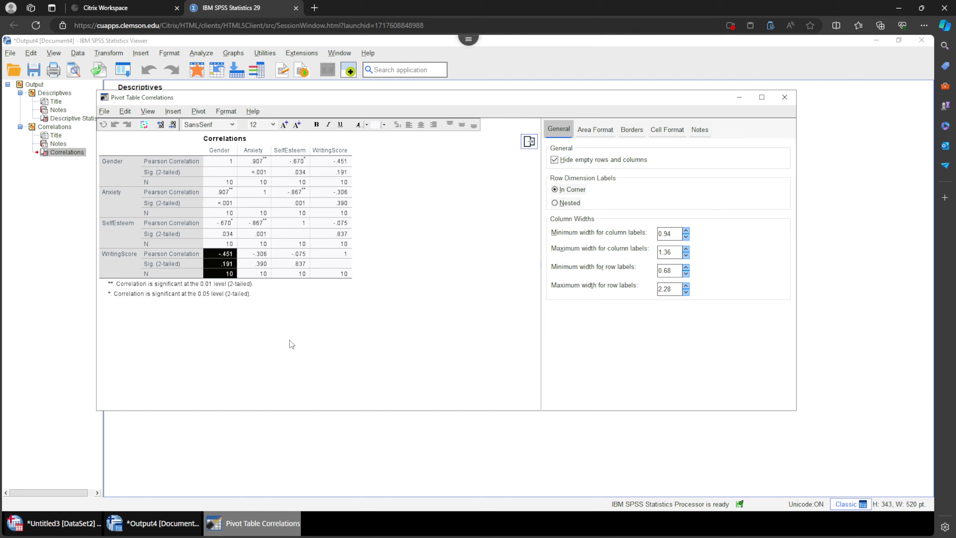
# Switch value labels off and on again in the Data Editor to view the Gender codes.
pyautogui.click(49, 532)
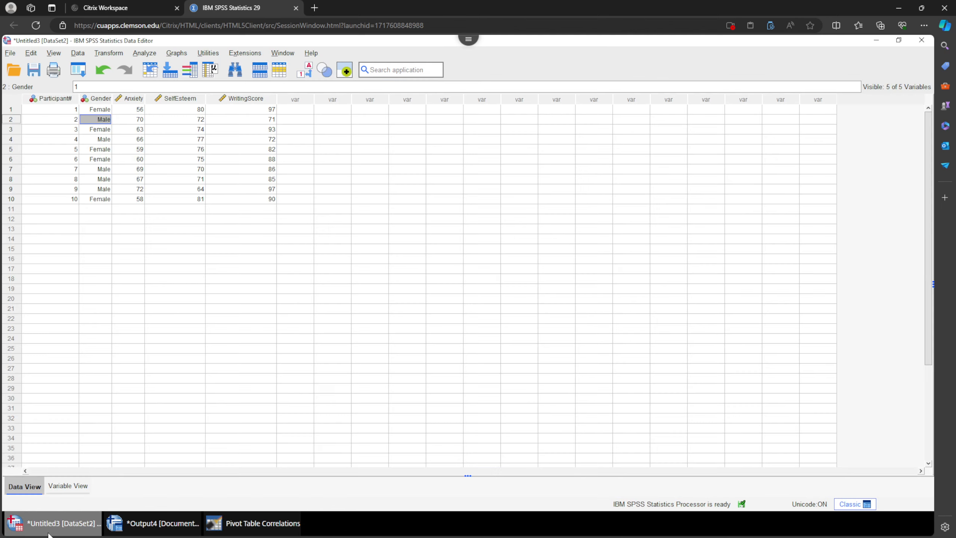
pyautogui.click(303, 70)
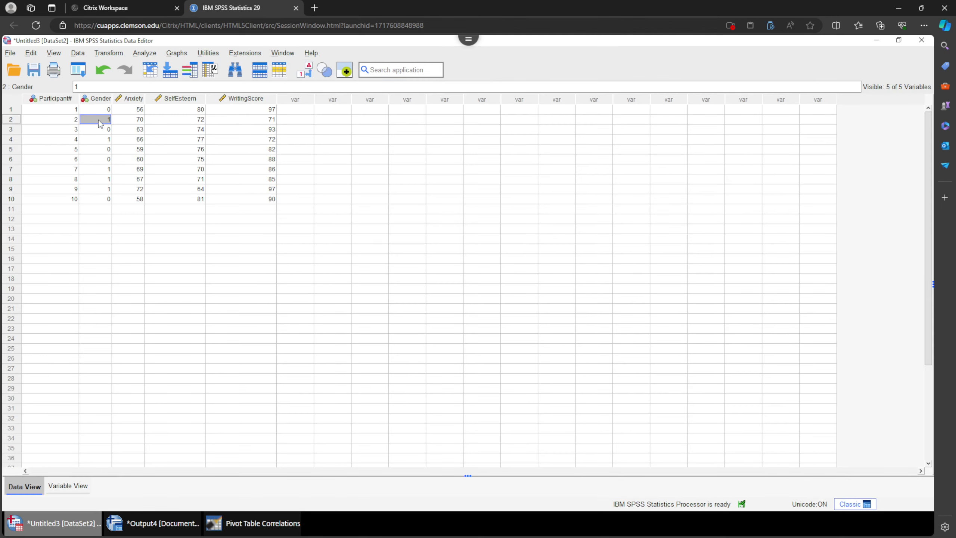
pyautogui.click(305, 70)
# Return to the Correlations table and select the Gender–WritingScore correlation and significance cells.
pyautogui.click(243, 523)
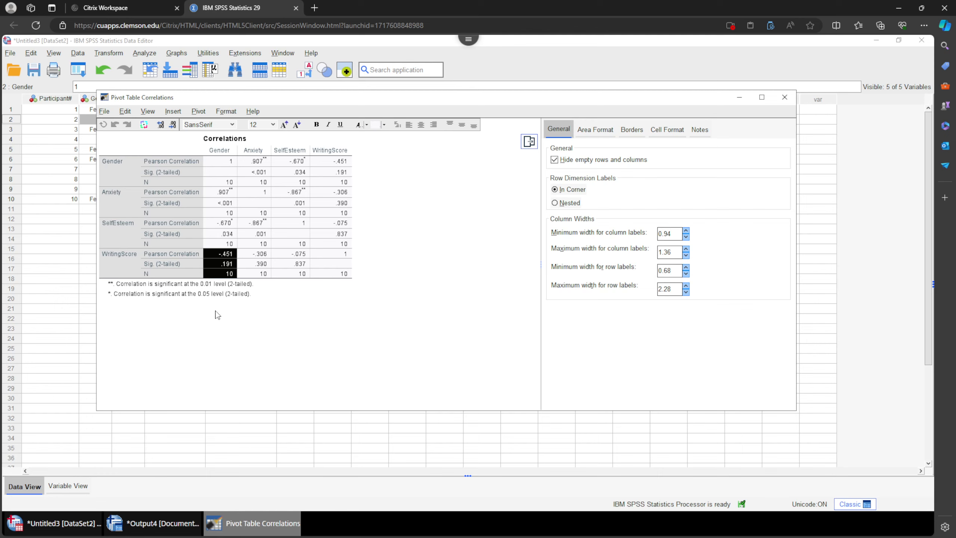
pyautogui.click(226, 253)
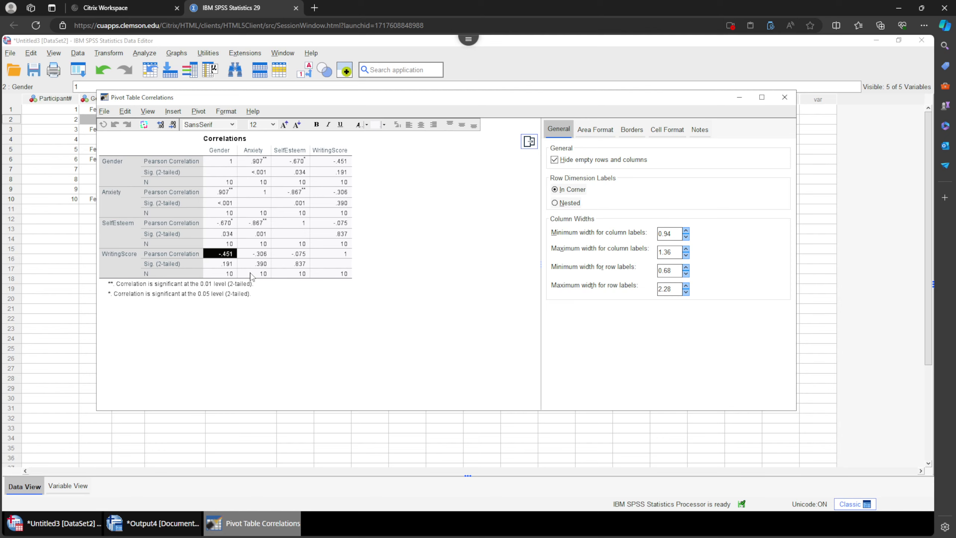
pyautogui.press('Down')
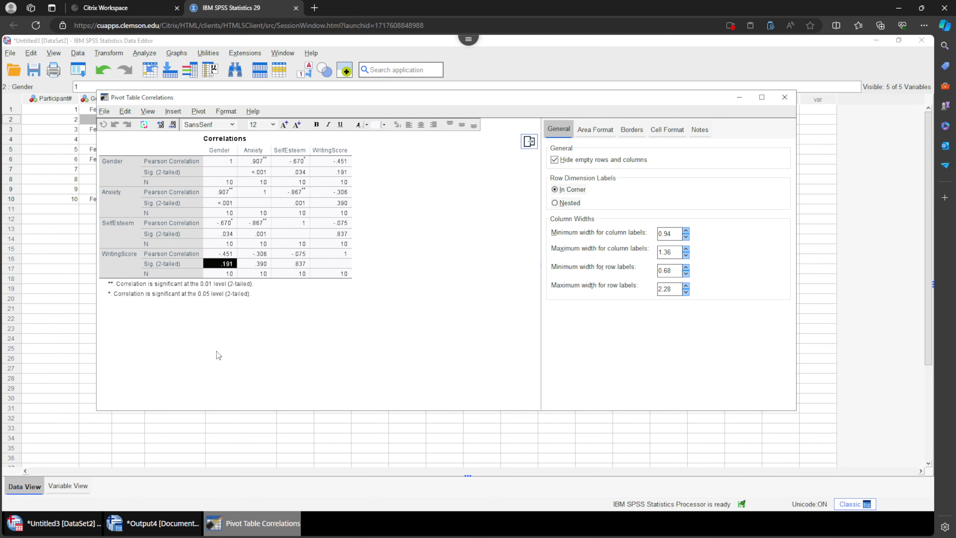
# Reopen the Correlations pivot table editor and capture a snip of the table with the Snipping Tool.
pyautogui.click(170, 524)
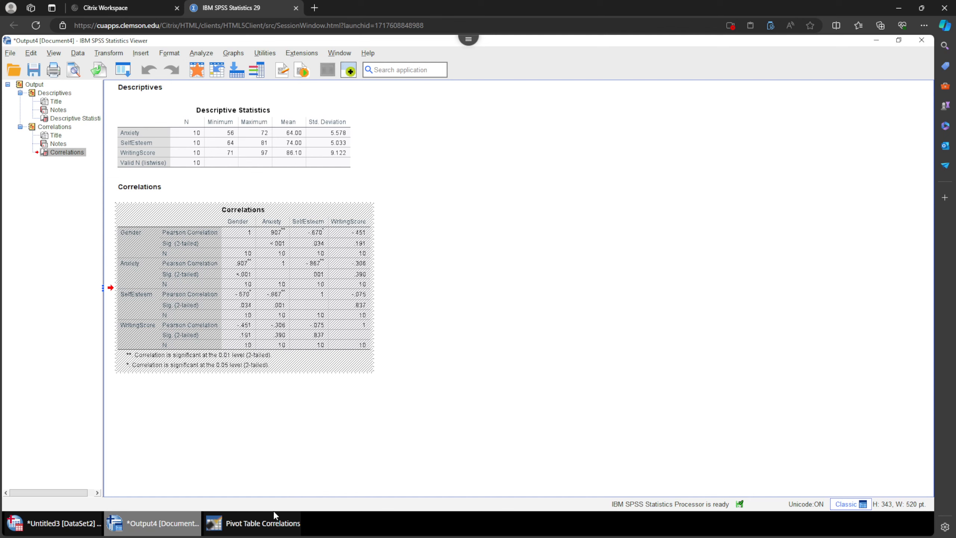
pyautogui.click(255, 529)
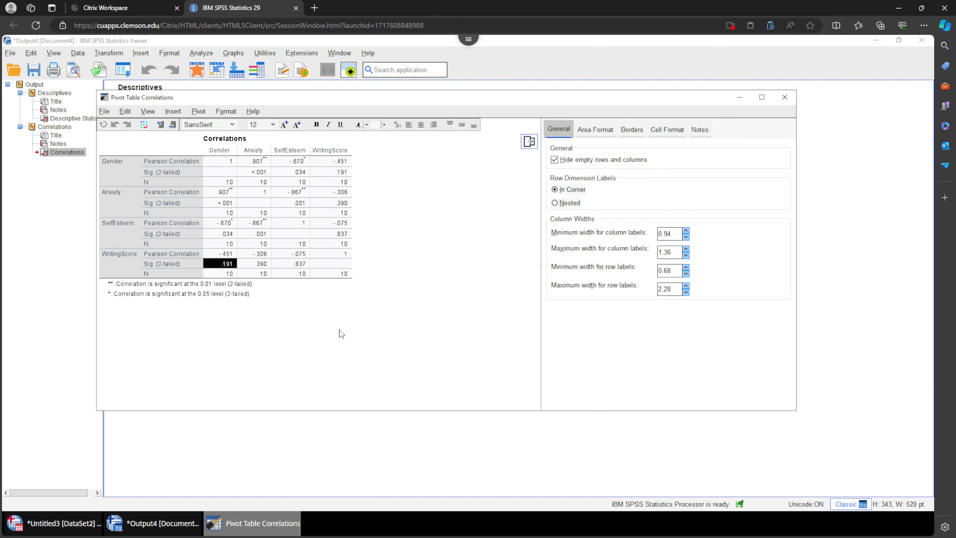
pyautogui.click(219, 140)
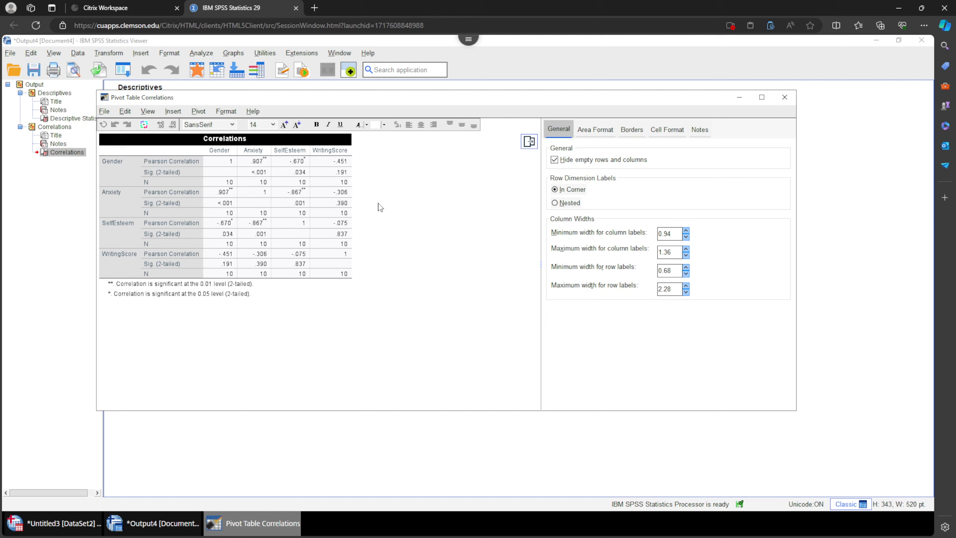
pyautogui.moveTo(366, 97); pyautogui.dragTo(394, 115)
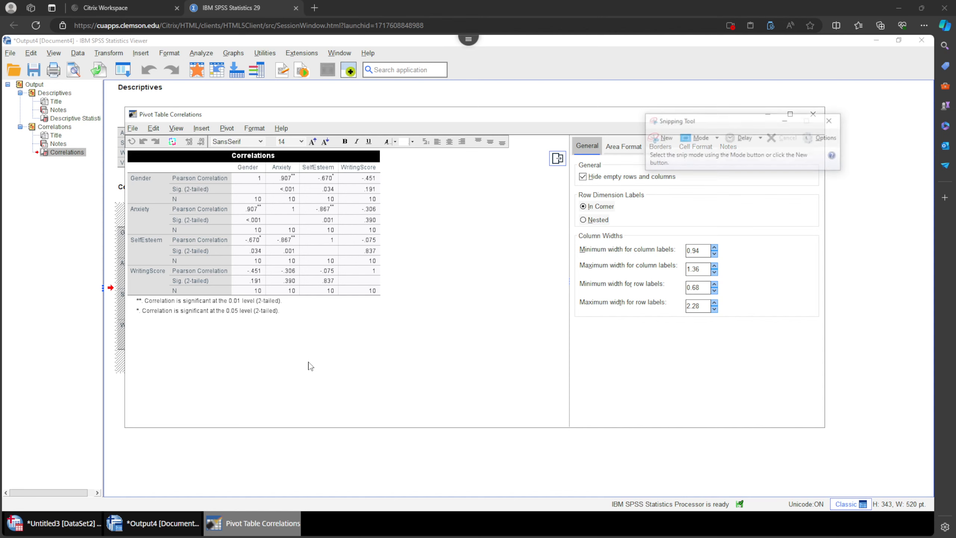
pyautogui.click(661, 141)
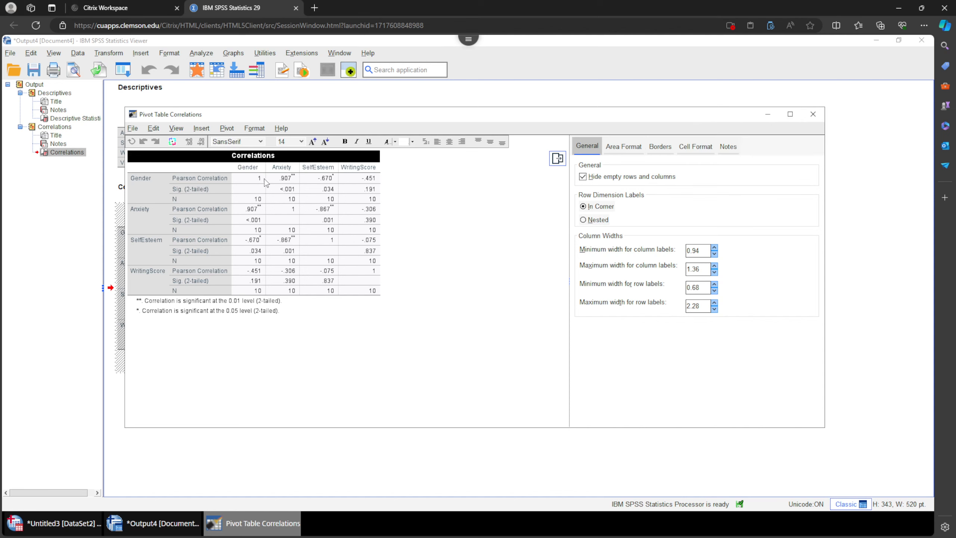
pyautogui.moveTo(125, 149); pyautogui.dragTo(384, 297)
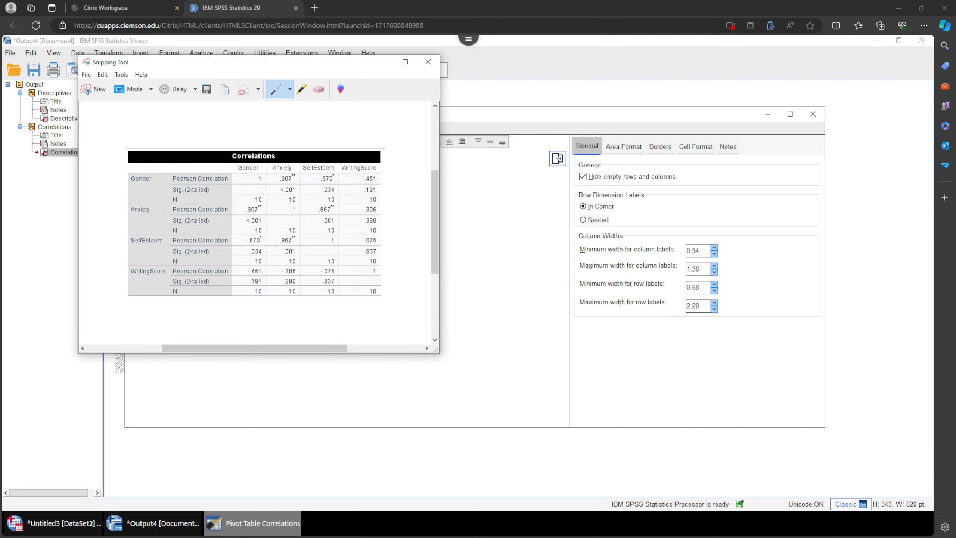
# Choose the black pen in the snip and mark the table, erasing the stray strokes.
pyautogui.moveTo(253, 61); pyautogui.dragTo(297, 84)
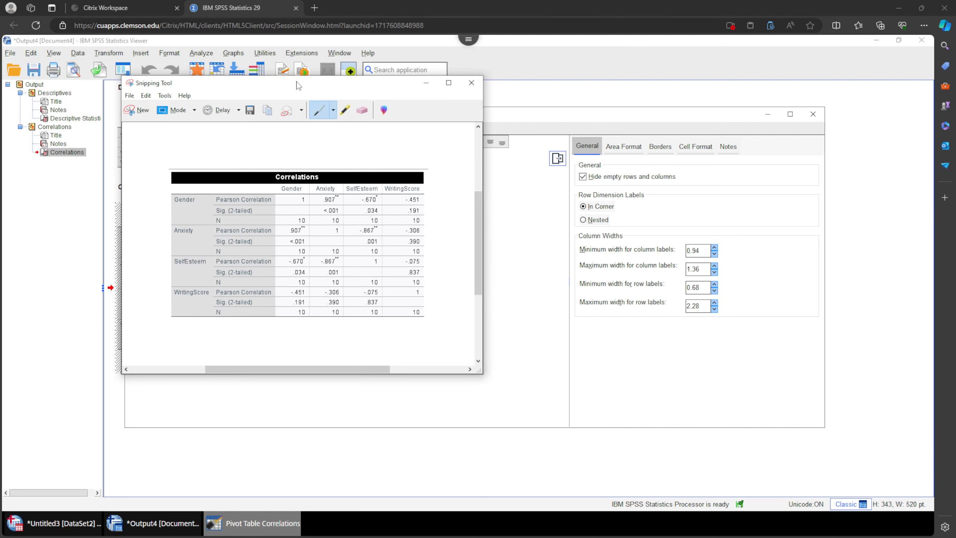
pyautogui.click(333, 110)
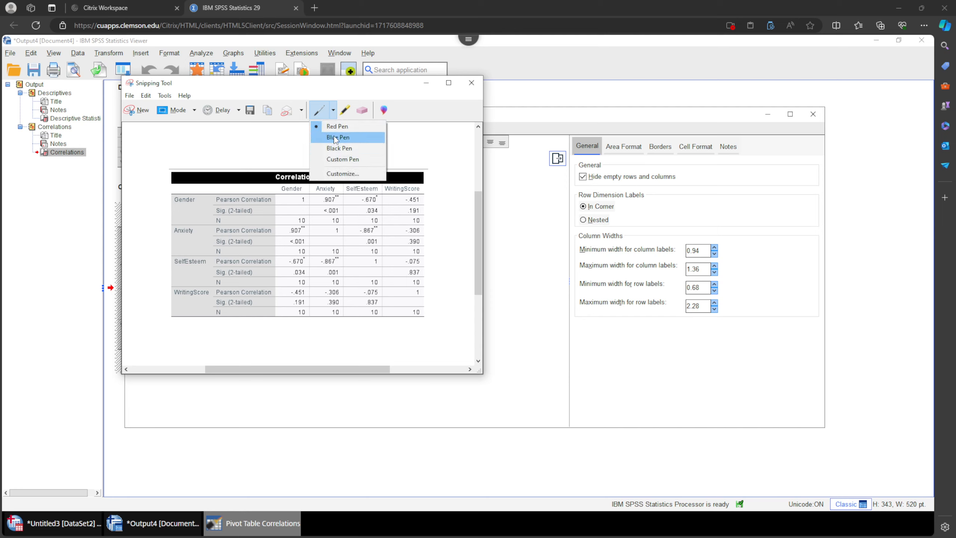
pyautogui.click(339, 148)
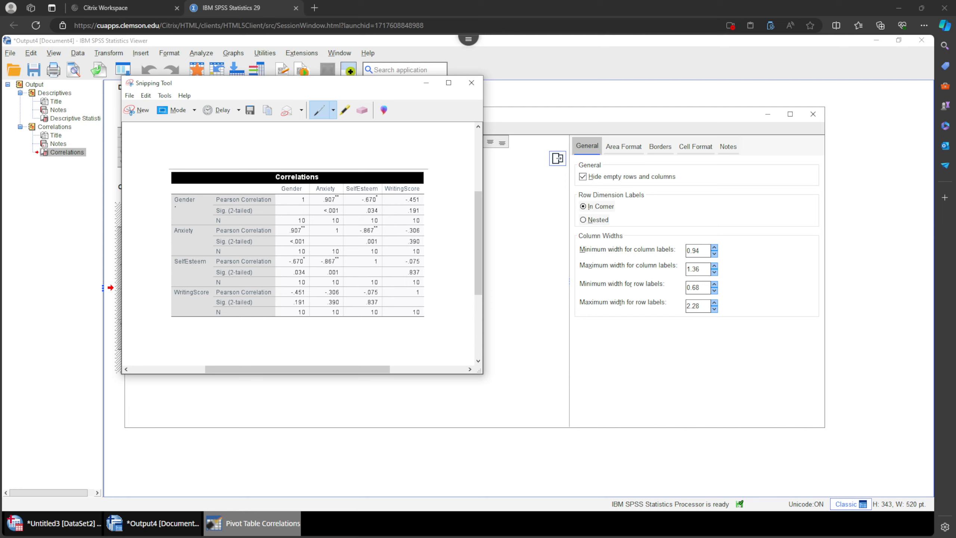
pyautogui.moveTo(175, 206); pyautogui.dragTo(198, 206)
pyautogui.moveTo(282, 190)
pyautogui.mouseDown()
pyautogui.moveTo(304, 193)
pyautogui.moveTo(285, 216)
pyautogui.moveTo(299, 227)
pyautogui.moveTo(313, 197)
pyautogui.moveTo(287, 198)
pyautogui.mouseUp()
pyautogui.click(363, 110)
pyautogui.moveTo(295, 191); pyautogui.dragTo(301, 228)
pyautogui.moveTo(192, 191)
pyautogui.mouseDown()
pyautogui.moveTo(186, 206)
pyautogui.moveTo(290, 237)
pyautogui.moveTo(321, 235)
pyautogui.mouseUp()
# Draw black lines along each variable's row and down each variable's column of the snipped table.
pyautogui.click(319, 110)
pyautogui.moveTo(333, 188); pyautogui.dragTo(330, 231)
pyautogui.moveTo(192, 269); pyautogui.dragTo(358, 265)
pyautogui.moveTo(368, 185); pyautogui.dragTo(373, 273)
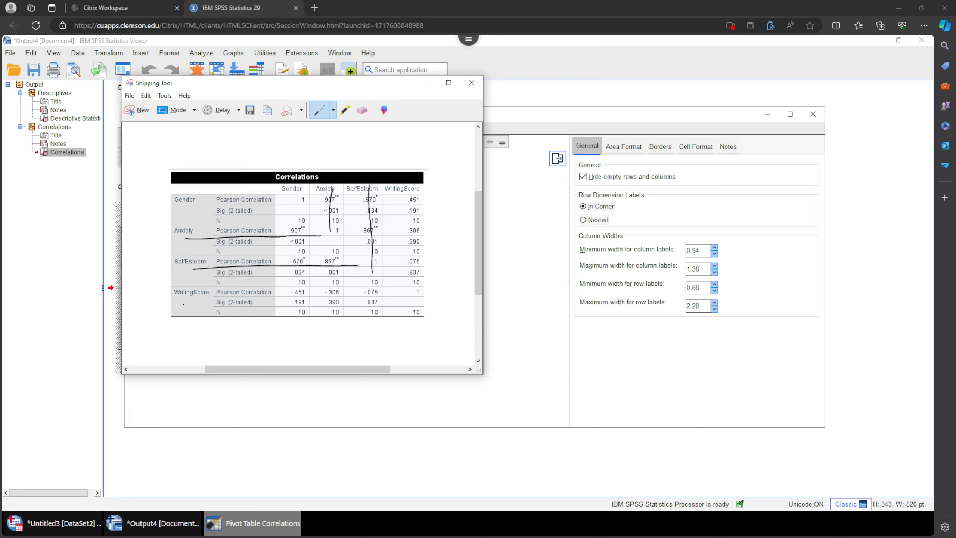
pyautogui.moveTo(184, 304); pyautogui.dragTo(399, 298)
pyautogui.moveTo(405, 191); pyautogui.dragTo(409, 293)
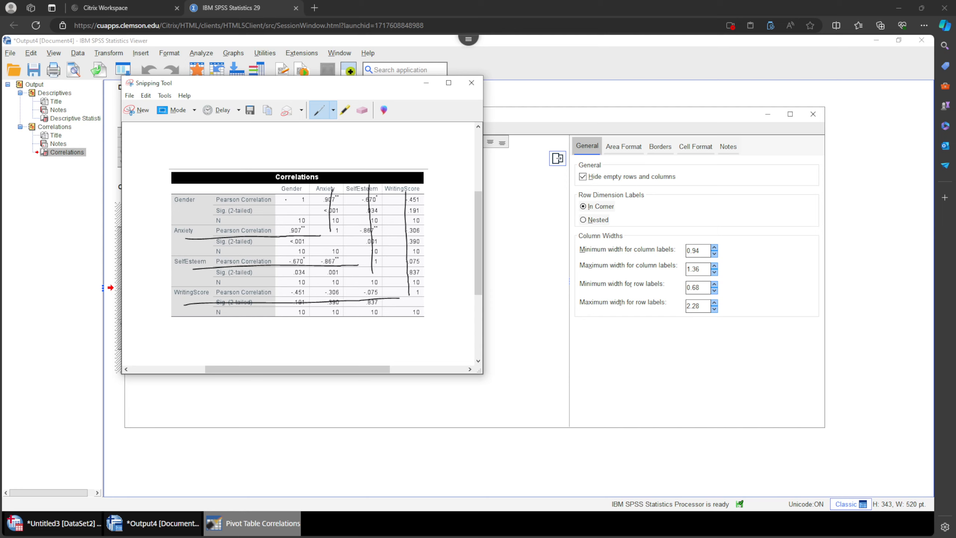
# Draw a diagonal through the table and erase the row and column lines.
pyautogui.moveTo(286, 200); pyautogui.dragTo(414, 307)
pyautogui.click(363, 110)
pyautogui.moveTo(318, 197); pyautogui.dragTo(432, 223)
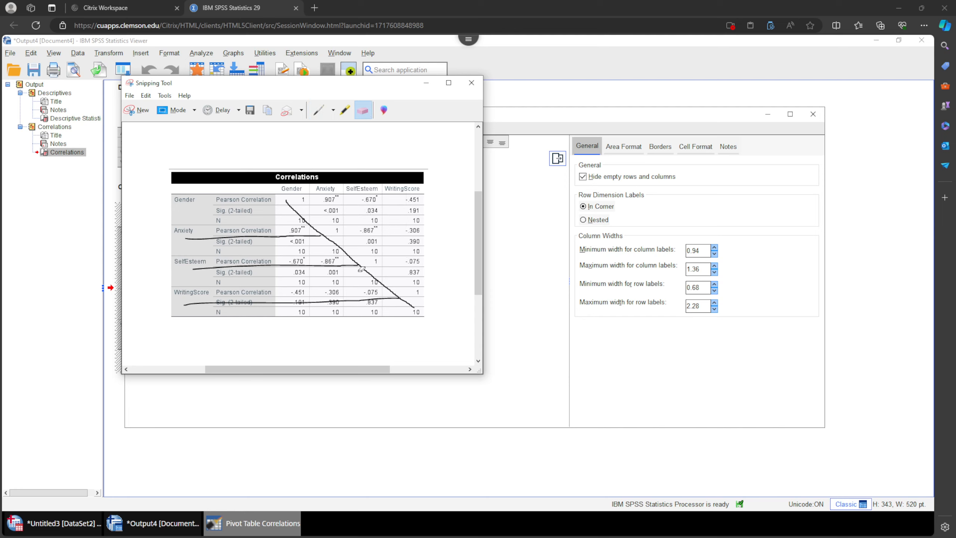
pyautogui.moveTo(250, 219); pyautogui.dragTo(279, 303)
# Redraw the diagonal through the 1 cells, enclose the table with a bracket, and scribble over the upper triangle.
pyautogui.click(319, 110)
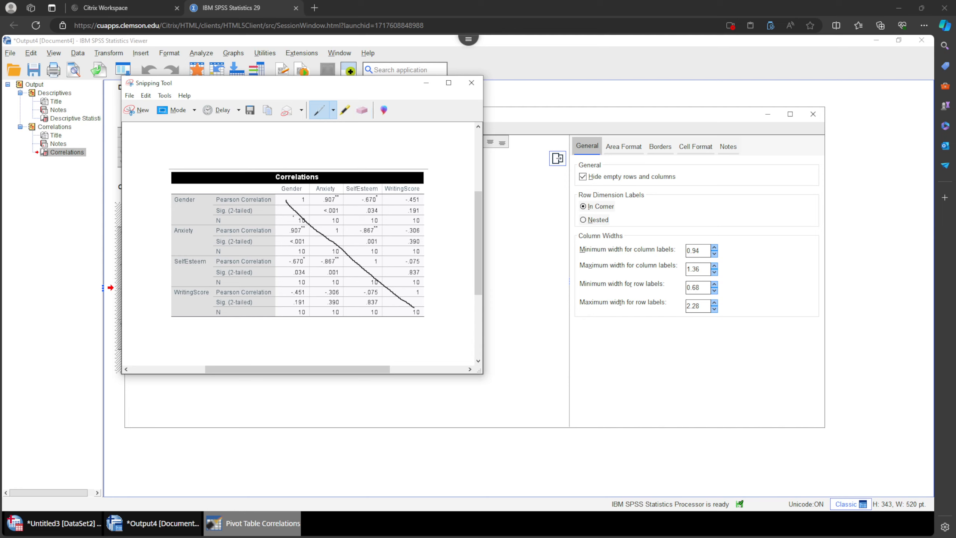
pyautogui.moveTo(287, 193)
pyautogui.mouseDown()
pyautogui.moveTo(419, 192)
pyautogui.moveTo(431, 223)
pyautogui.moveTo(432, 320)
pyautogui.moveTo(414, 311)
pyautogui.mouseUp()
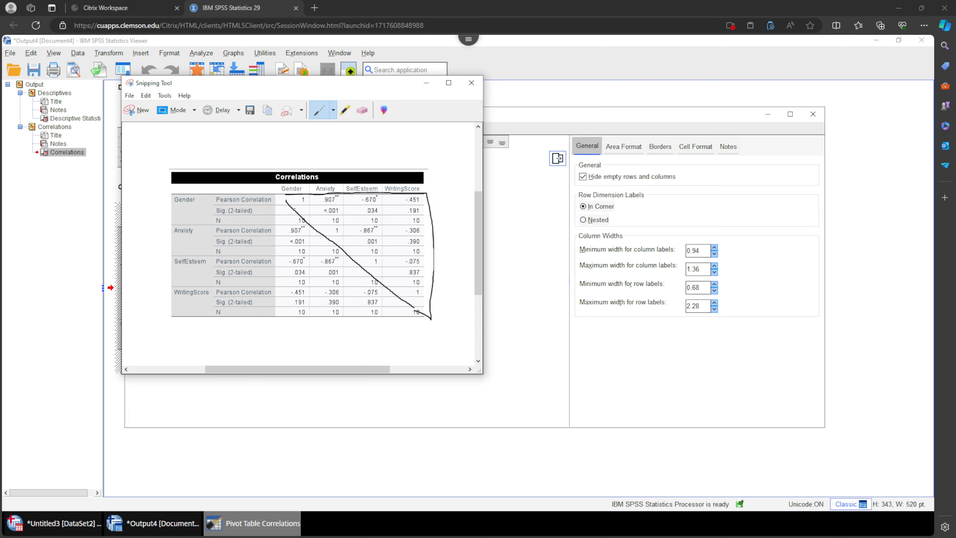
pyautogui.moveTo(279, 200)
pyautogui.mouseDown()
pyautogui.moveTo(286, 327)
pyautogui.moveTo(432, 321)
pyautogui.mouseUp()
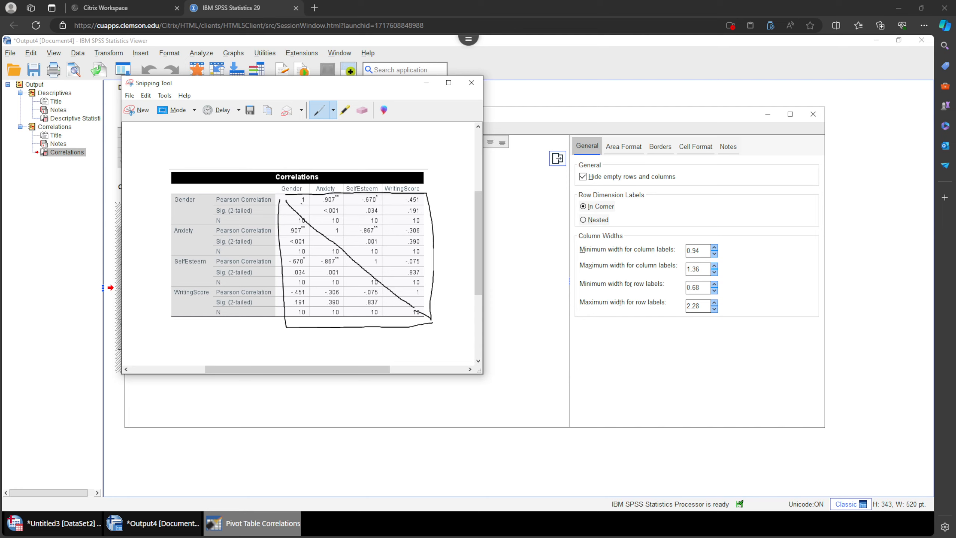
pyautogui.moveTo(305, 199)
pyautogui.mouseDown()
pyautogui.moveTo(311, 216)
pyautogui.moveTo(340, 222)
pyautogui.moveTo(378, 200)
pyautogui.moveTo(408, 212)
pyautogui.moveTo(425, 267)
pyautogui.moveTo(419, 298)
pyautogui.mouseUp()
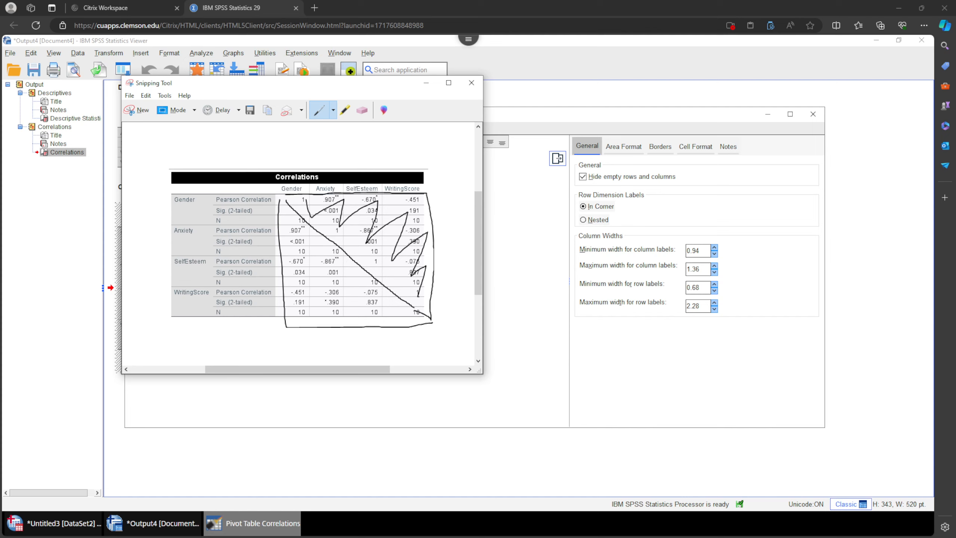
# Switch to the blue pen and box the SelfEsteem and WritingScore cells under the Gender and Anxiety columns.
pyautogui.click(333, 110)
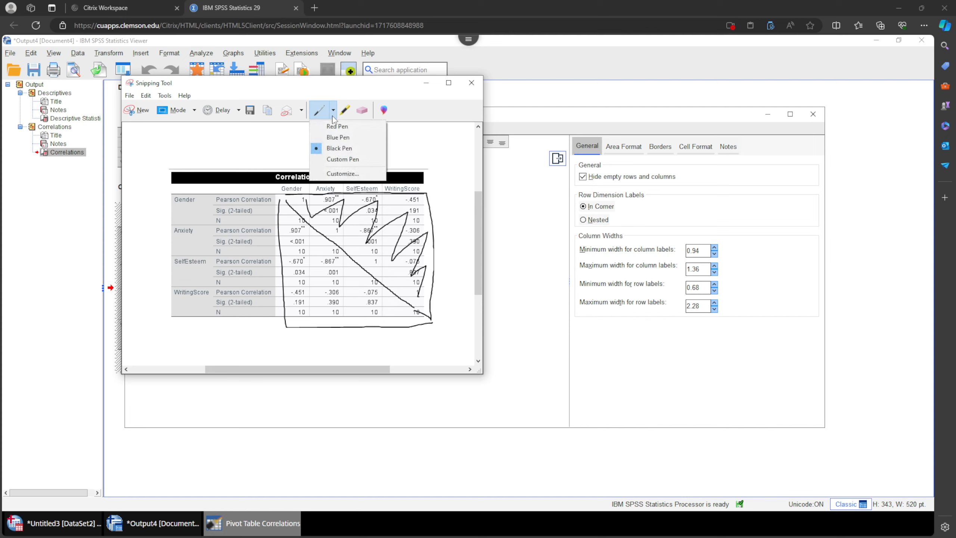
pyautogui.click(336, 137)
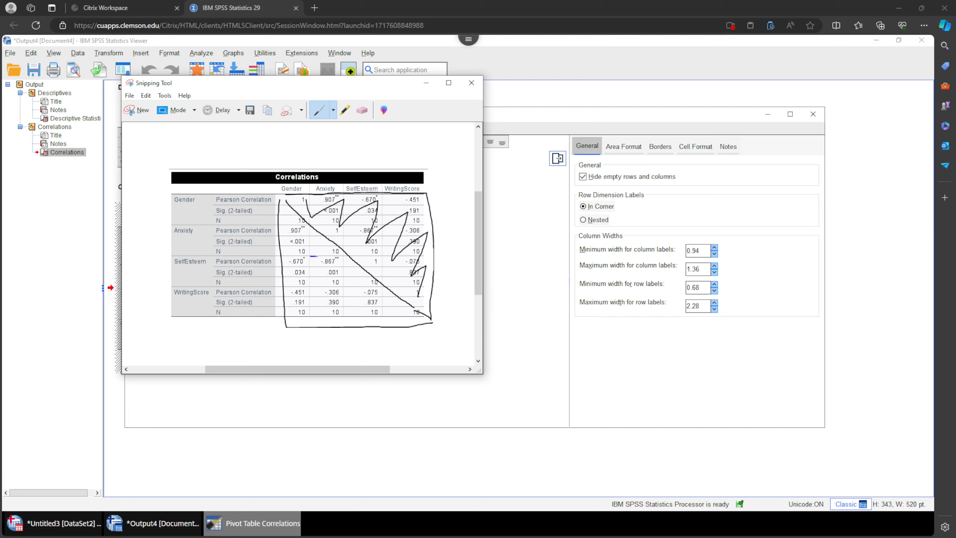
pyautogui.moveTo(317, 256)
pyautogui.mouseDown()
pyautogui.moveTo(342, 256)
pyautogui.moveTo(341, 277)
pyautogui.moveTo(318, 285)
pyautogui.moveTo(311, 255)
pyautogui.moveTo(344, 286)
pyautogui.mouseUp()
pyautogui.moveTo(343, 319)
pyautogui.mouseDown()
pyautogui.moveTo(315, 312)
pyautogui.moveTo(317, 287)
pyautogui.mouseUp()
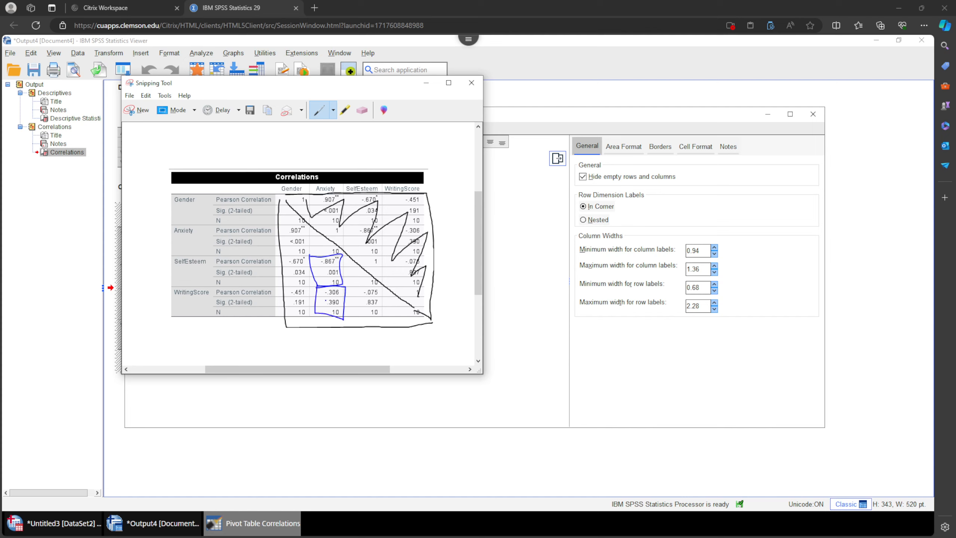
pyautogui.moveTo(283, 257)
pyautogui.mouseDown()
pyautogui.moveTo(313, 258)
pyautogui.moveTo(314, 286)
pyautogui.moveTo(285, 288)
pyautogui.moveTo(285, 255)
pyautogui.moveTo(310, 286)
pyautogui.moveTo(309, 318)
pyautogui.moveTo(278, 317)
pyautogui.moveTo(281, 285)
pyautogui.mouseUp()
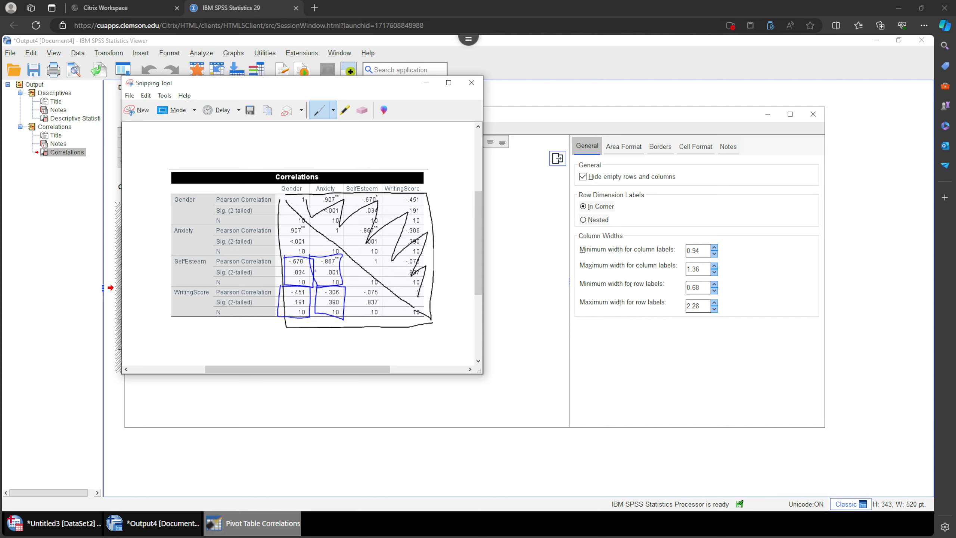
# Box the Anxiety–Gender and WritingScore–SelfEsteem cells with the red pen, and close the snip and pivot editor.
pyautogui.click(333, 109)
pyautogui.click(331, 125)
pyautogui.moveTo(282, 225)
pyautogui.mouseDown()
pyautogui.moveTo(308, 225)
pyautogui.moveTo(308, 255)
pyautogui.moveTo(293, 256)
pyautogui.moveTo(278, 225)
pyautogui.mouseUp()
pyautogui.moveTo(351, 287)
pyautogui.mouseDown()
pyautogui.moveTo(380, 285)
pyautogui.moveTo(383, 314)
pyautogui.moveTo(352, 316)
pyautogui.moveTo(350, 288)
pyautogui.mouseUp()
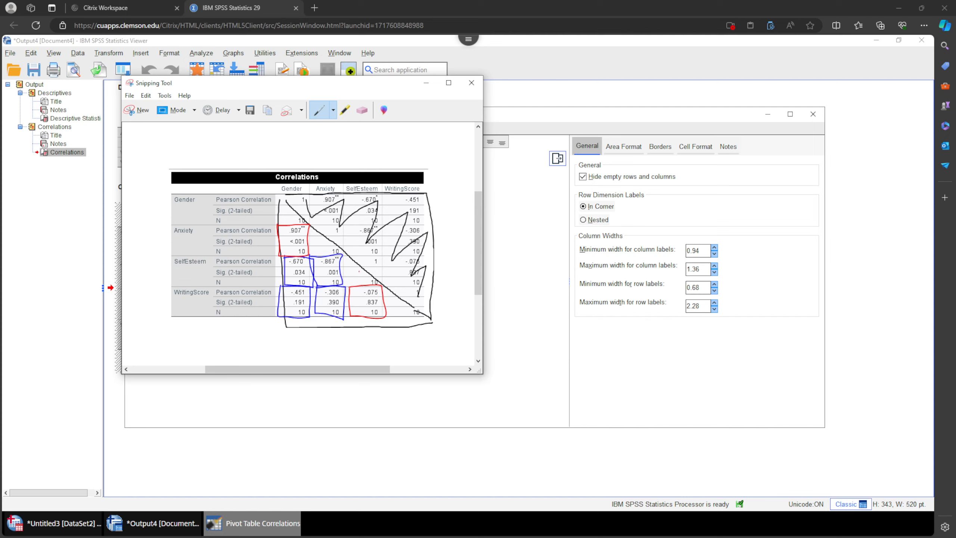
pyautogui.moveTo(283, 209)
pyautogui.mouseDown()
pyautogui.moveTo(283, 228)
pyautogui.moveTo(299, 224)
pyautogui.mouseUp()
pyautogui.moveTo(293, 257); pyautogui.dragTo(290, 270)
pyautogui.click(422, 84)
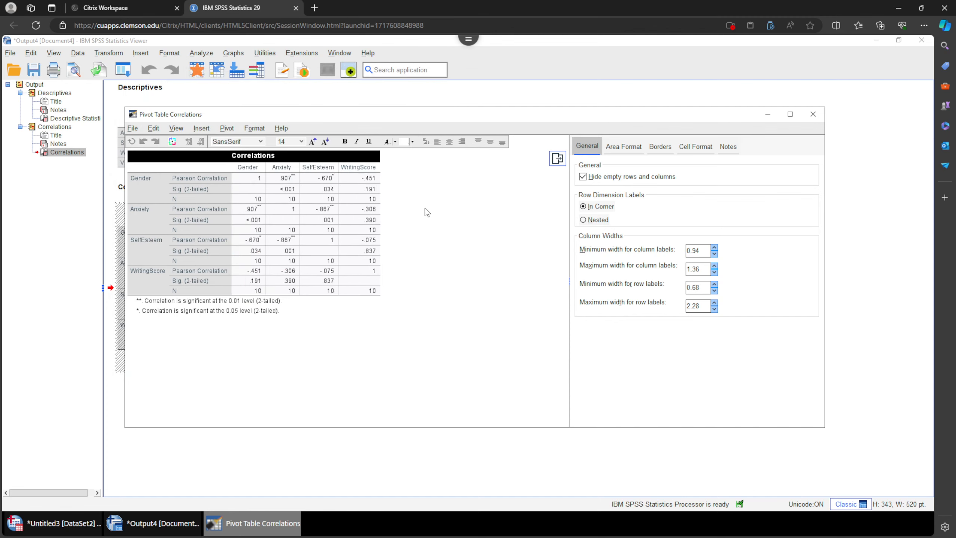
pyautogui.click(813, 115)
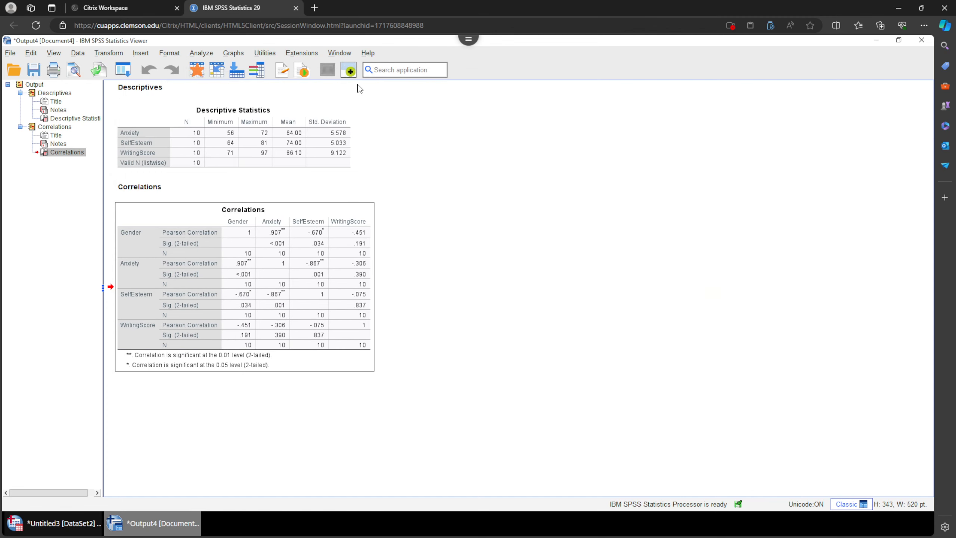
# Start a simple bar chart of group summaries with Gender on the category axis.
pyautogui.click(233, 55)
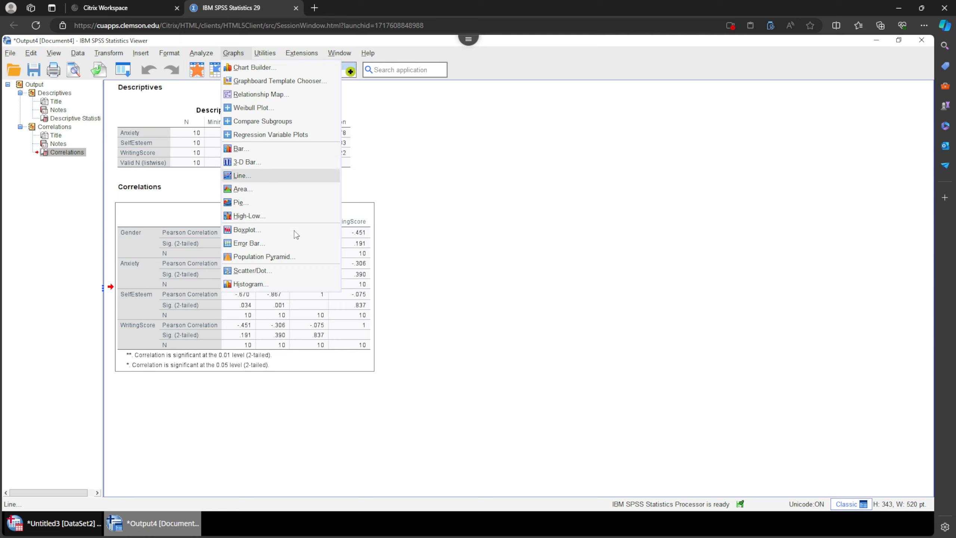
pyautogui.click(262, 149)
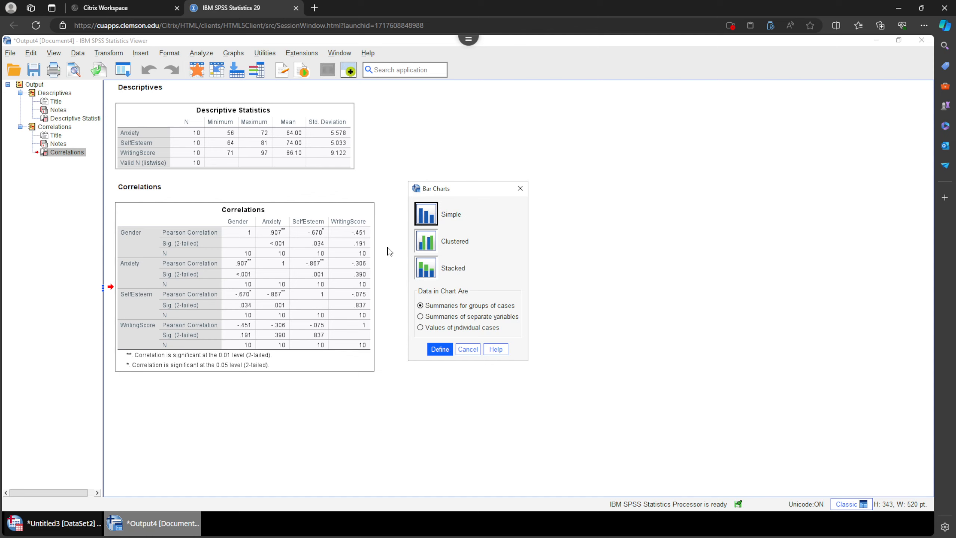
pyautogui.click(440, 349)
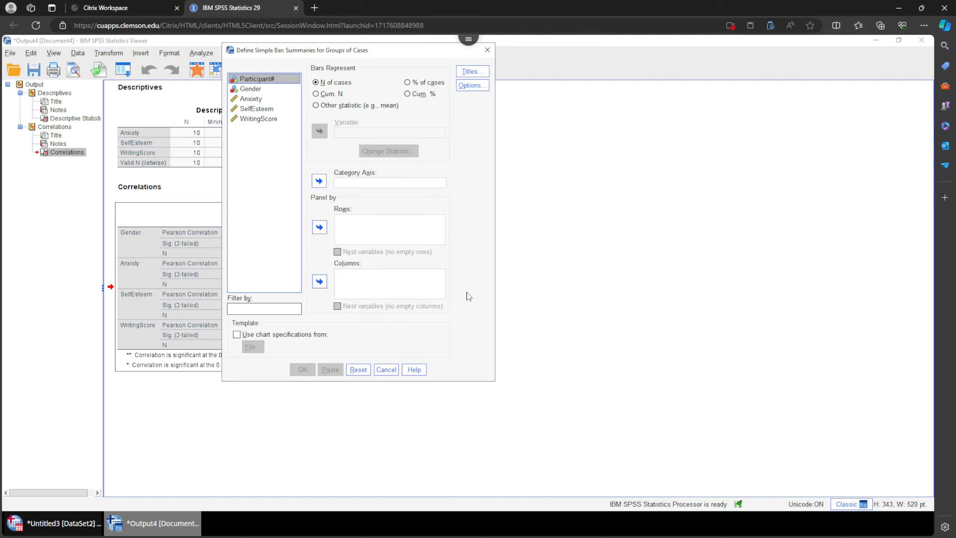
pyautogui.moveTo(379, 54); pyautogui.dragTo(326, 114)
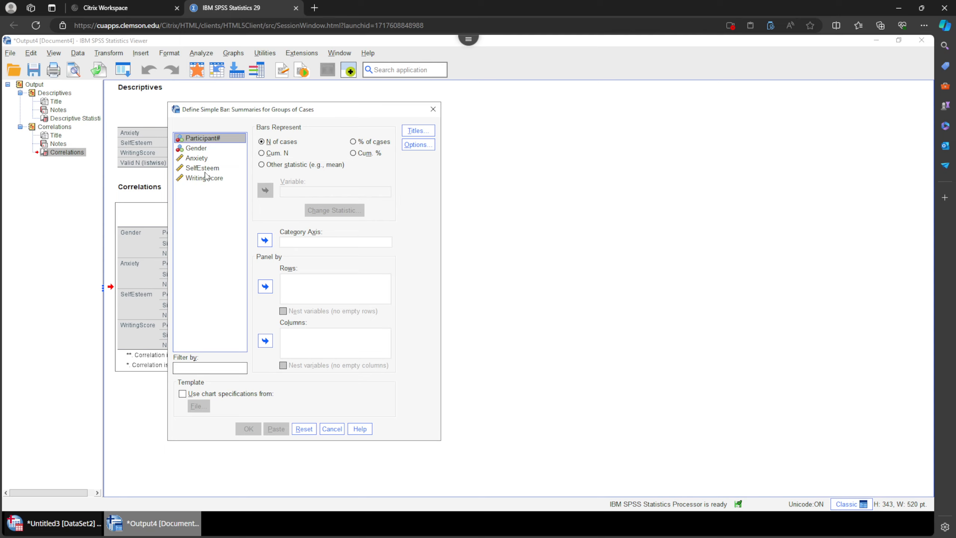
pyautogui.click(196, 148)
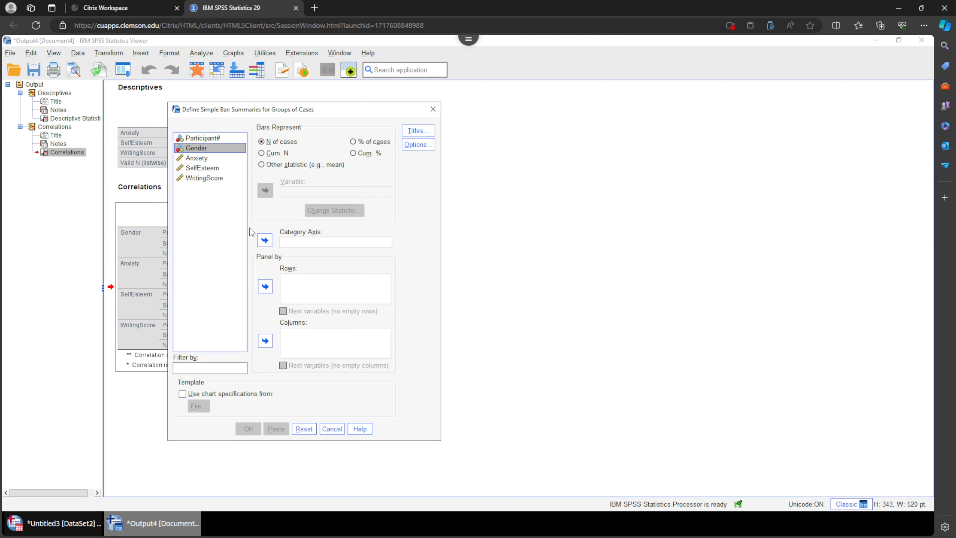
pyautogui.click(265, 240)
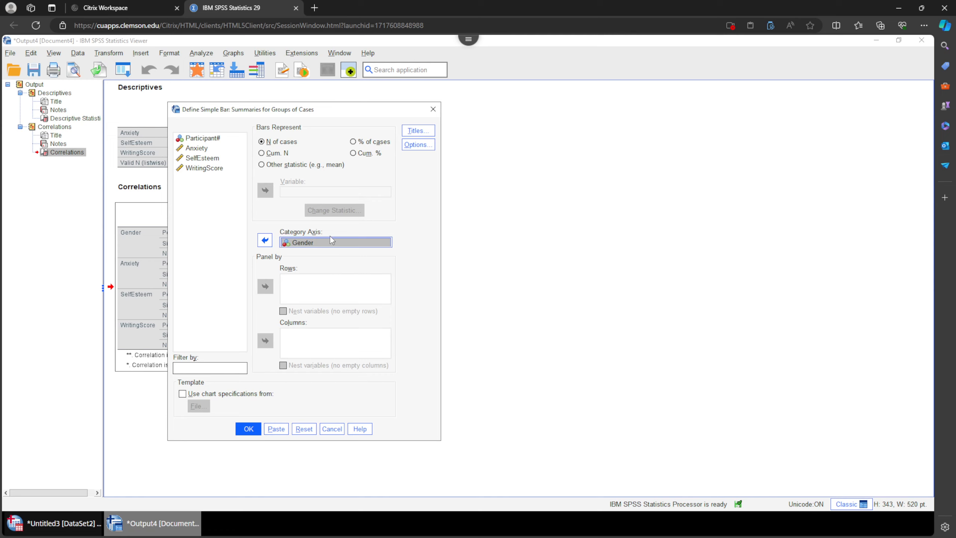
# Make the bars show the mean of Anxiety and create the chart.
pyautogui.click(290, 193)
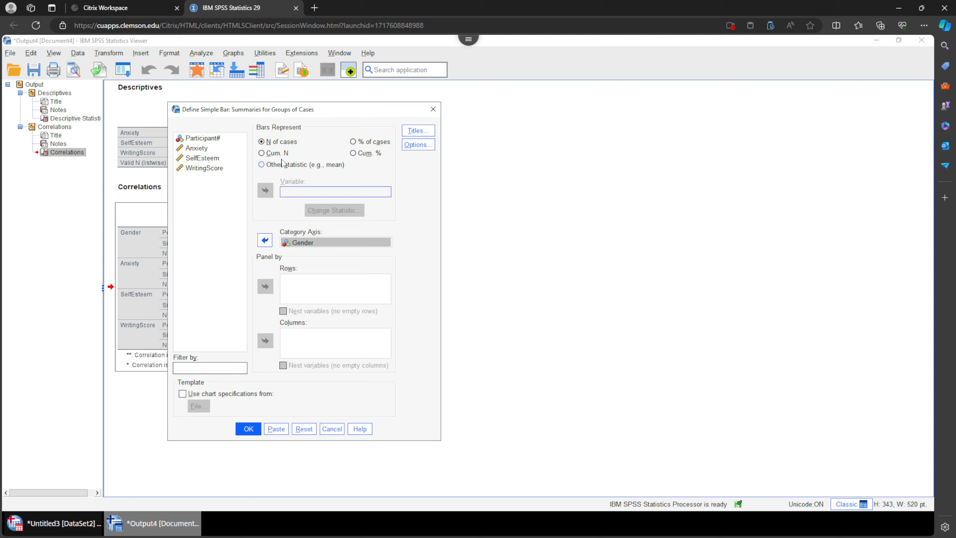
pyautogui.click(262, 165)
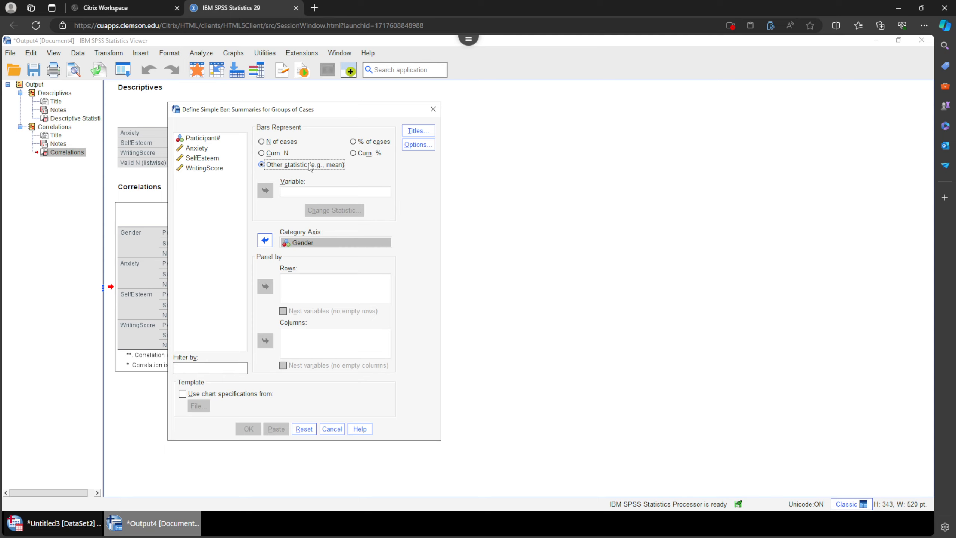
pyautogui.click(206, 147)
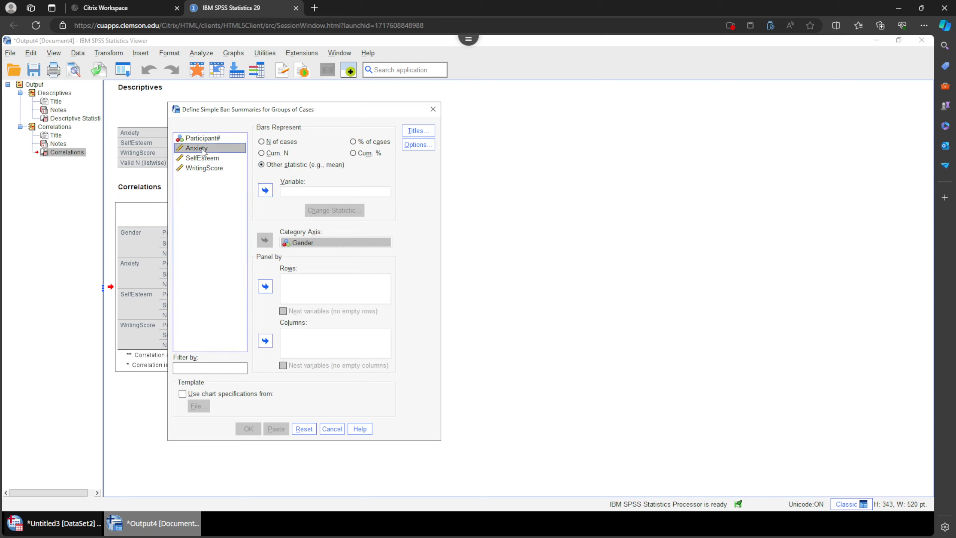
pyautogui.click(265, 190)
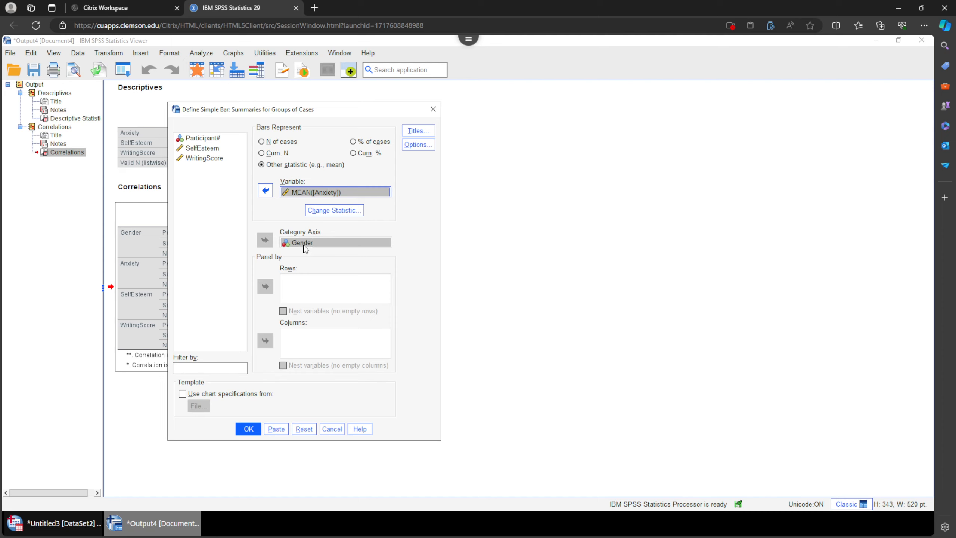
pyautogui.click(248, 429)
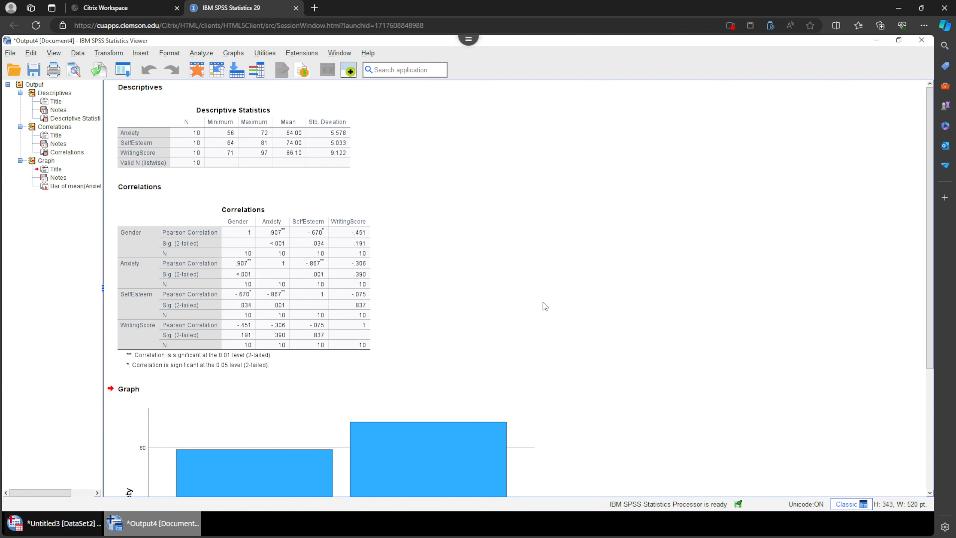
# Scroll through the output to examine the mean Anxiety bar chart by gender.
pyautogui.scroll(-5, 546, 308)
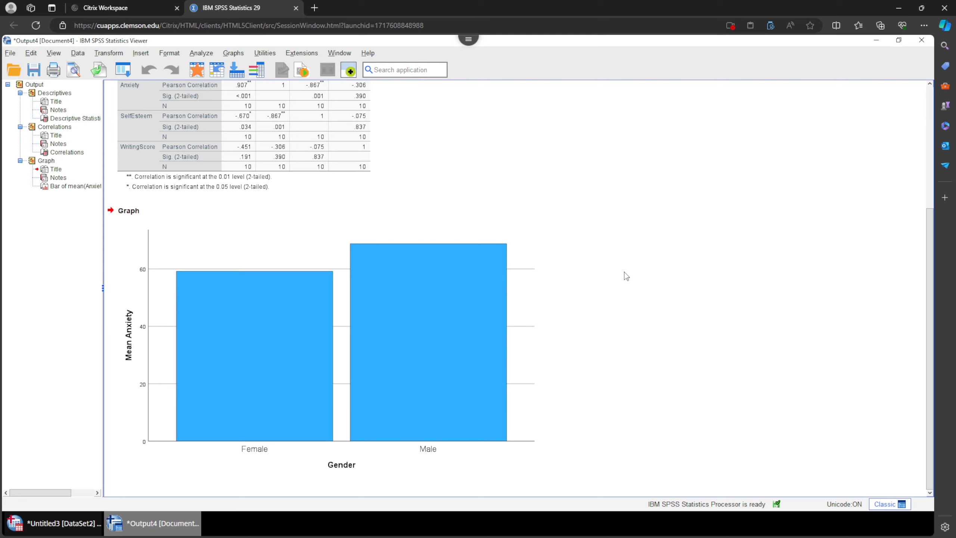
pyautogui.scroll(5, 578, 283)
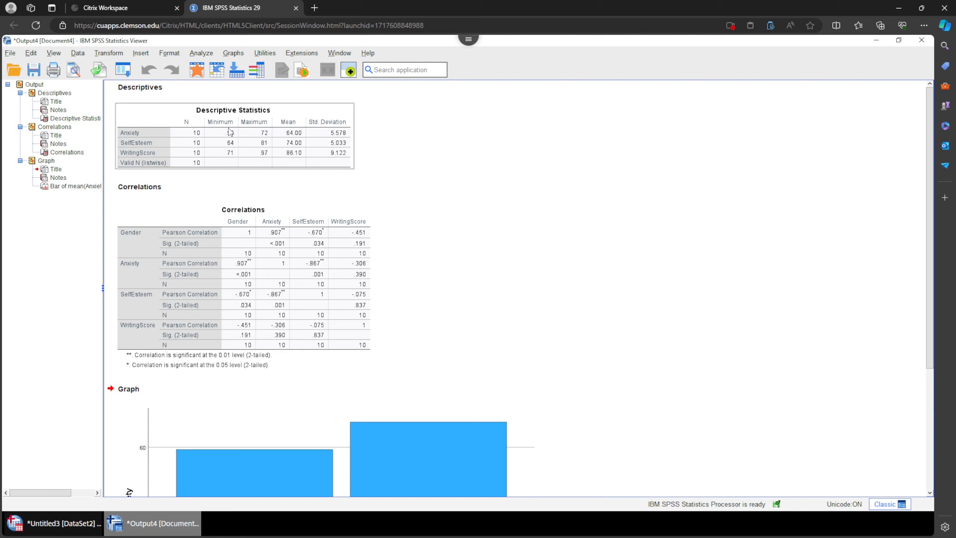
pyautogui.scroll(-3, 230, 151)
pyautogui.scroll(-2, 256, 178)
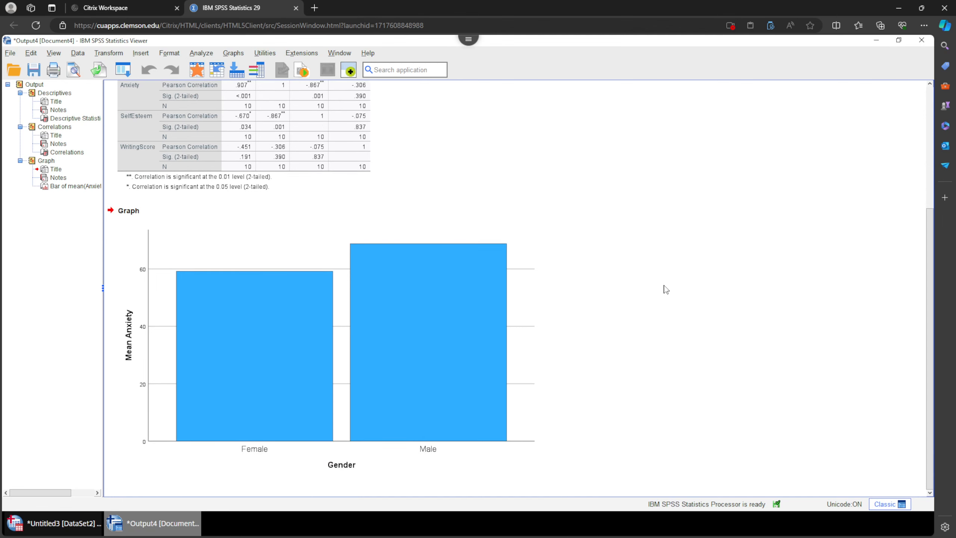
pyautogui.scroll(8, 659, 296)
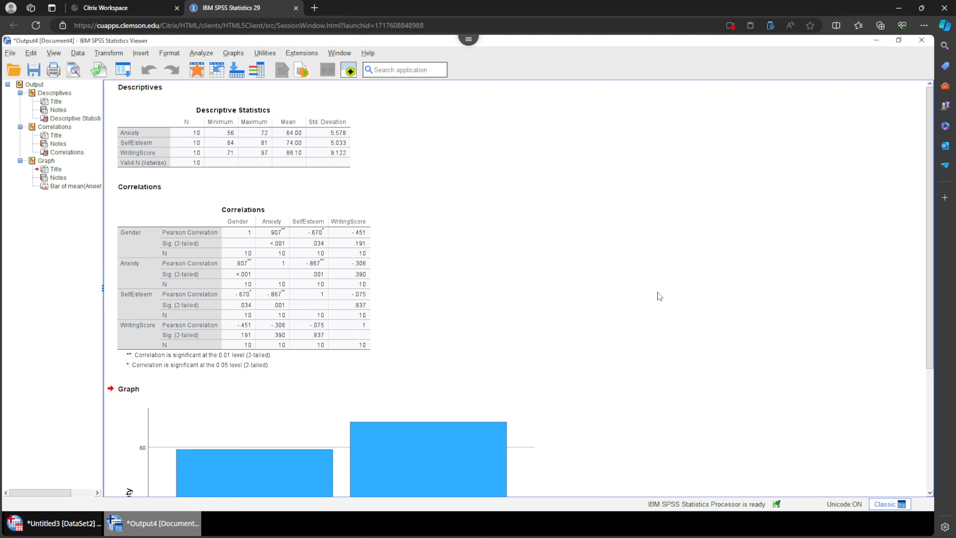